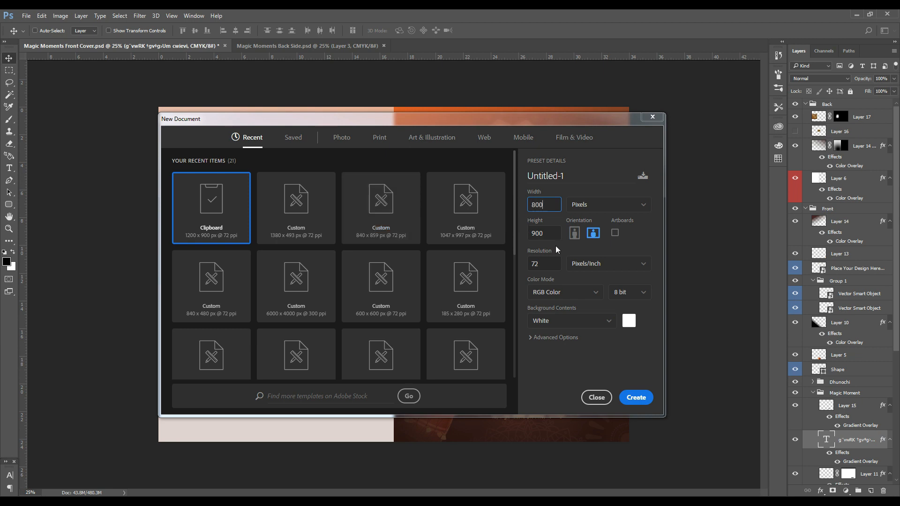
# Create an 800 × 800 px document at 300 pixels/inch and convert its locked background into a normal layer
pyautogui.press('Tab')
pyautogui.write('800')
pyautogui.press('Tab')
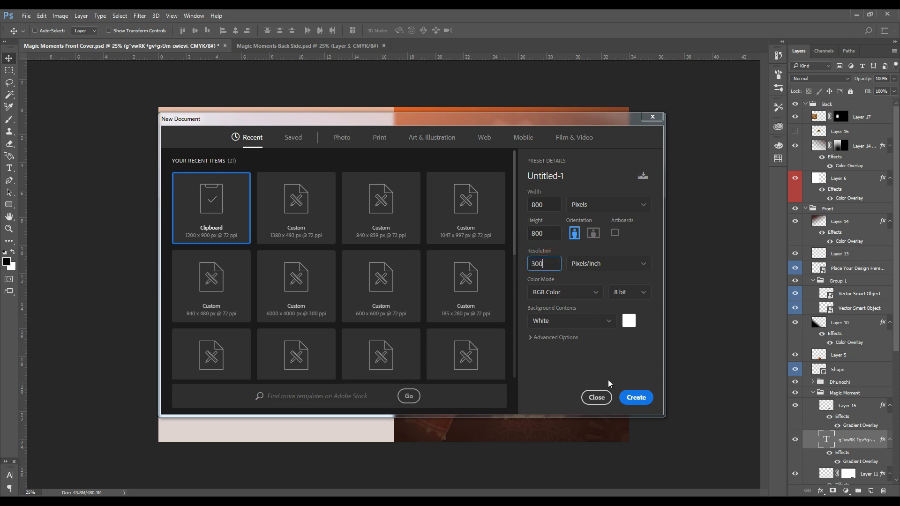
pyautogui.click(631, 399)
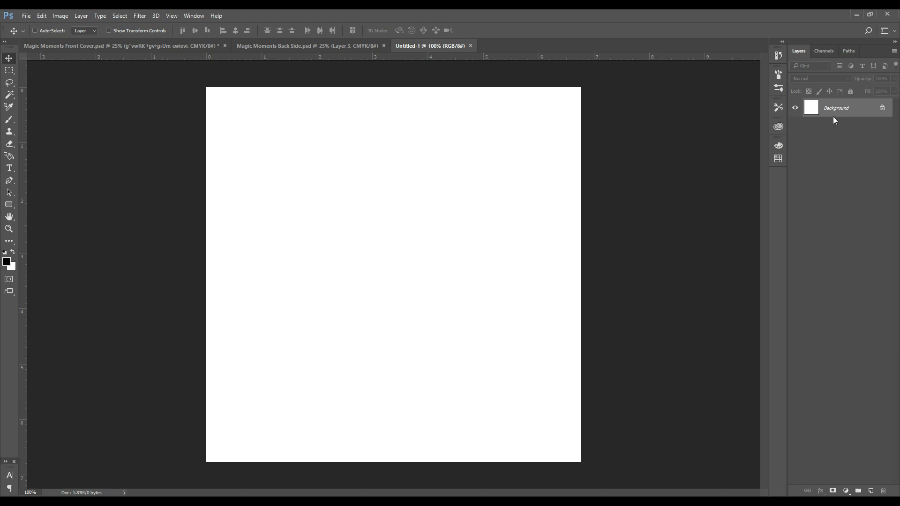
pyautogui.doubleClick(835, 120)
pyautogui.press('Return')
pyautogui.click(351, 279)
# Copy the vintage wooden radio image from the browser and paste it into a new clipboard-sized document in Photoshop
pyautogui.hotkey('alt', 'Tab')
pyautogui.rightClick(678, 227)
pyautogui.click(721, 347)
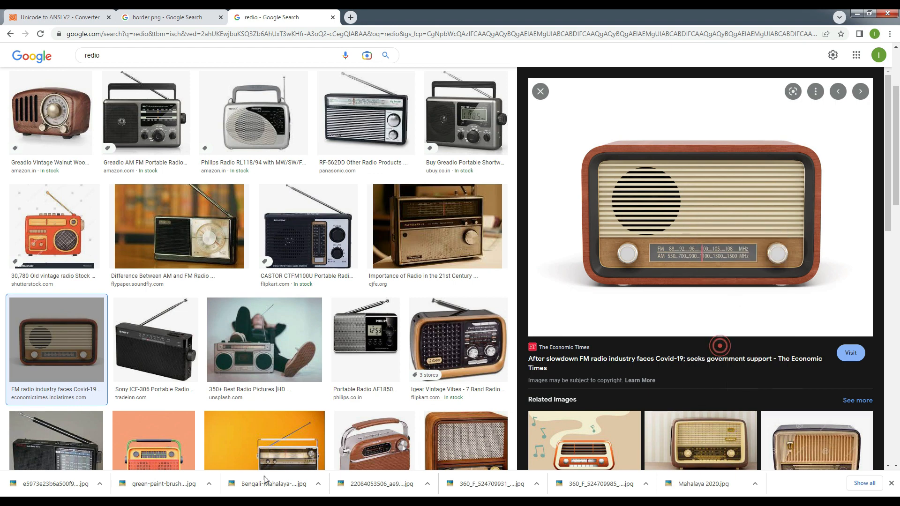
pyautogui.hotkey('alt', 'Tab')
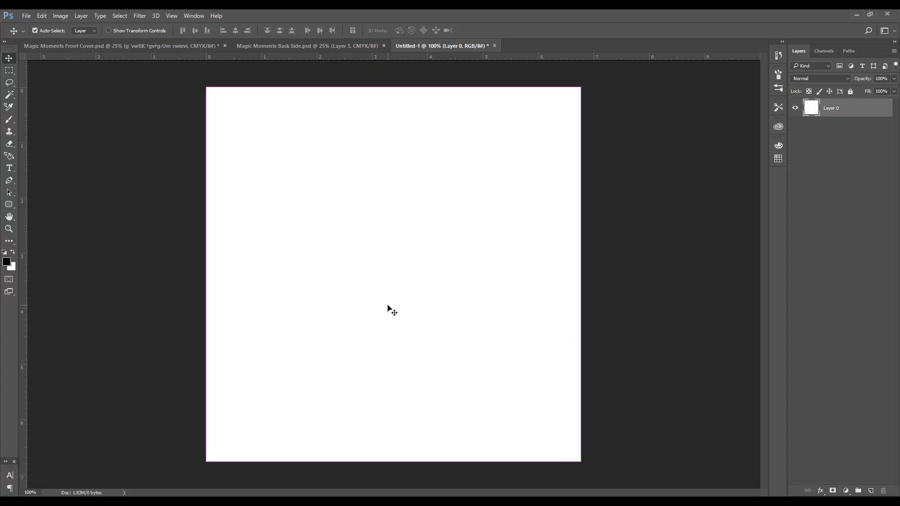
pyautogui.hotkey('ctrl', 'n')
pyautogui.press('Return')
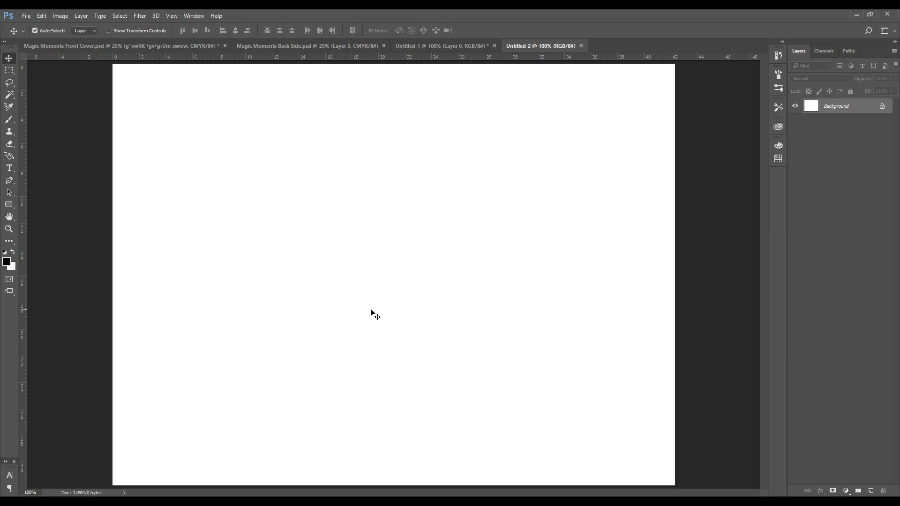
pyautogui.hotkey('ctrl', 'v')
# Delete the Background layer and remove the white area and shadows around the radio with the Magic Wand
pyautogui.click(837, 122)
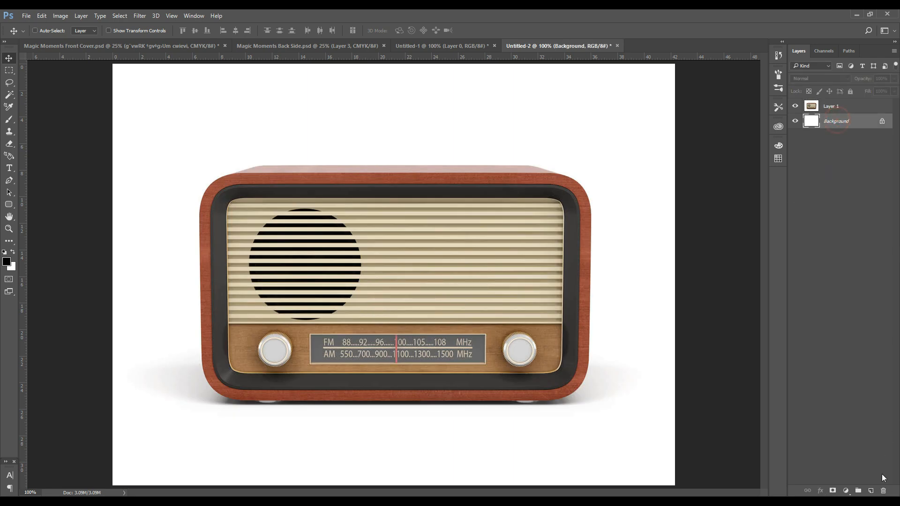
pyautogui.click(883, 491)
pyautogui.press('w')
pyautogui.click(349, 140)
pyautogui.click(191, 372)
pyautogui.click(205, 400)
pyautogui.click(217, 403)
pyautogui.click(228, 401)
pyautogui.click(226, 402)
pyautogui.click(253, 402)
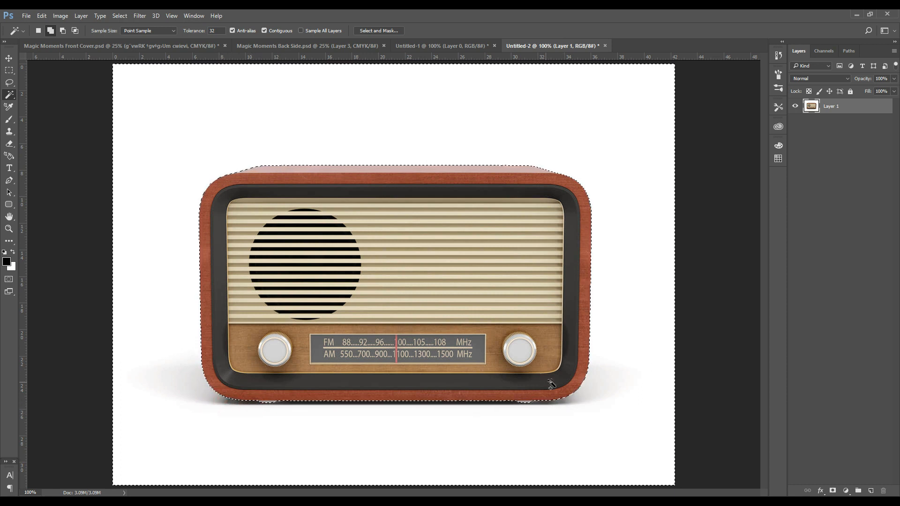
pyautogui.press('Delete')
pyautogui.hotkey('ctrl', 'd')
# Move the cut-out radio from Untitled-2 into the Untitled-1 document
pyautogui.press('v')
pyautogui.moveTo(375, 218); pyautogui.dragTo(464, 46)
pyautogui.click(465, 46)
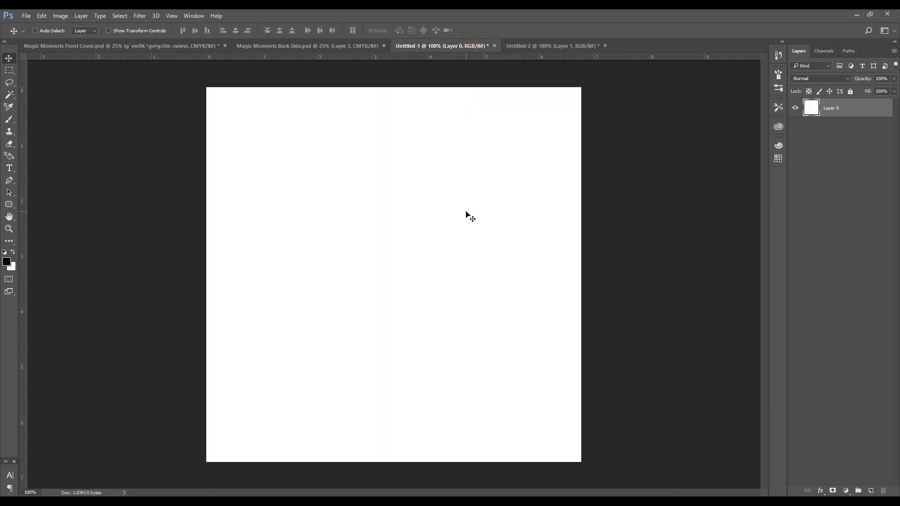
pyautogui.click(547, 48)
pyautogui.moveTo(470, 206); pyautogui.dragTo(442, 210)
# Scale the radio down to about half the canvas width and centre it near the canvas's lower edge
pyautogui.hotkey('ctrl', 't')
pyautogui.moveTo(581, 123); pyautogui.dragTo(516, 165)
pyautogui.moveTo(465, 225); pyautogui.dragTo(468, 341)
pyautogui.moveTo(515, 281); pyautogui.dragTo(490, 296)
pyautogui.moveTo(446, 349); pyautogui.dragTo(445, 370)
pyautogui.press('Return')
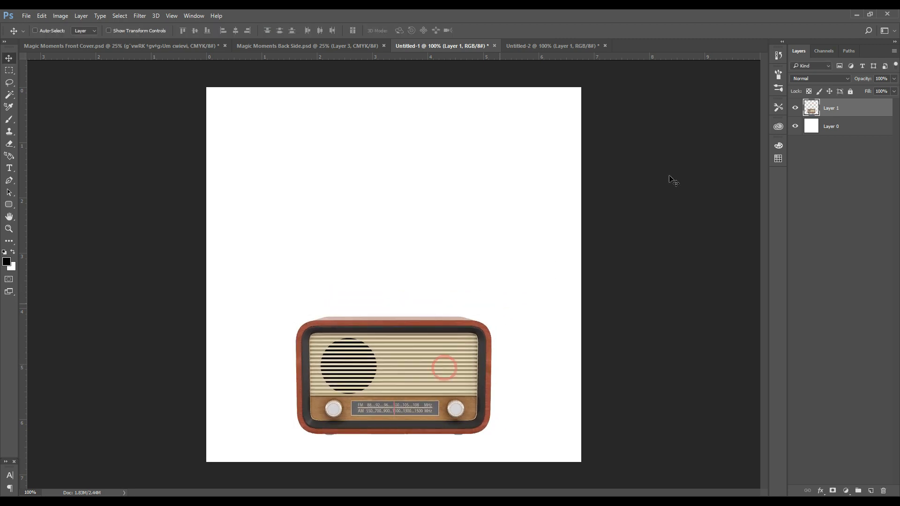
# Add a Color Overlay effect in a light tan to the backdrop layer, Layer 0
pyautogui.click(849, 126)
pyautogui.click(820, 491)
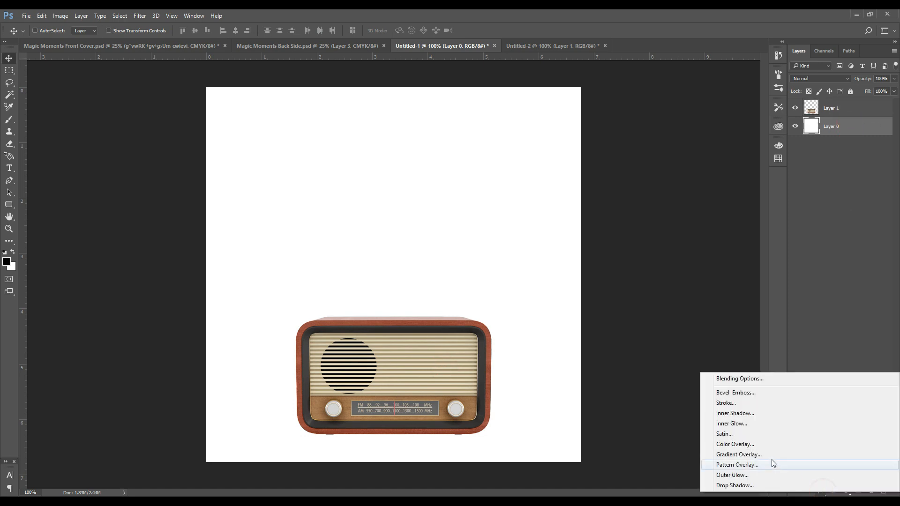
pyautogui.click(759, 446)
pyautogui.moveTo(548, 100); pyautogui.dragTo(391, 84)
pyautogui.click(778, 158)
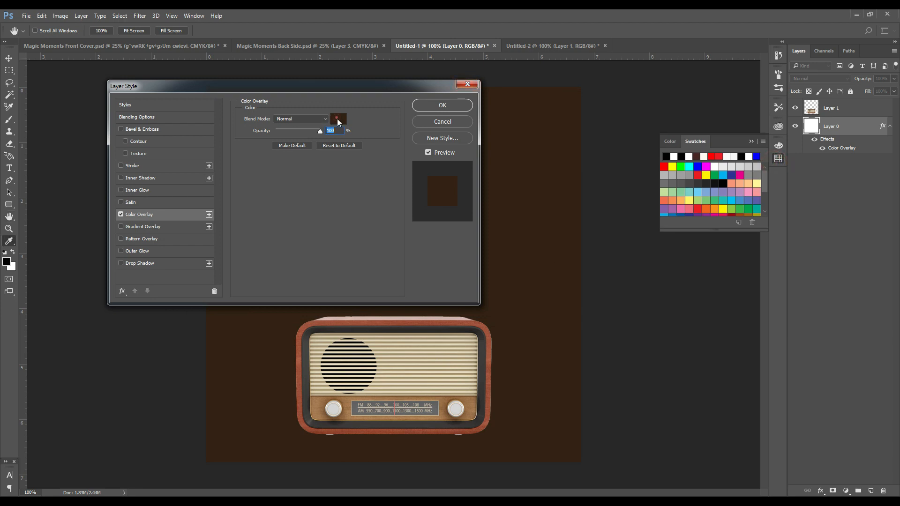
pyautogui.click(337, 120)
pyautogui.moveTo(389, 354); pyautogui.dragTo(414, 354)
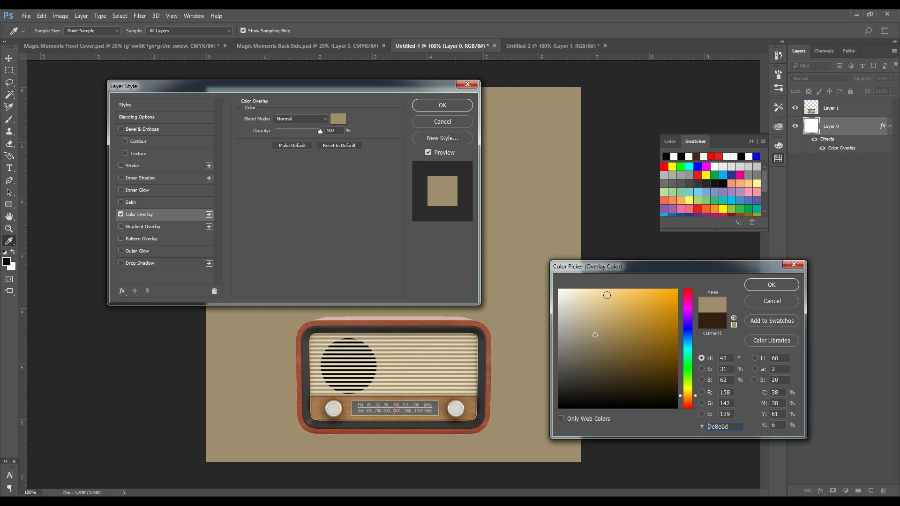
pyautogui.click(606, 295)
pyautogui.moveTo(603, 300); pyautogui.dragTo(604, 315)
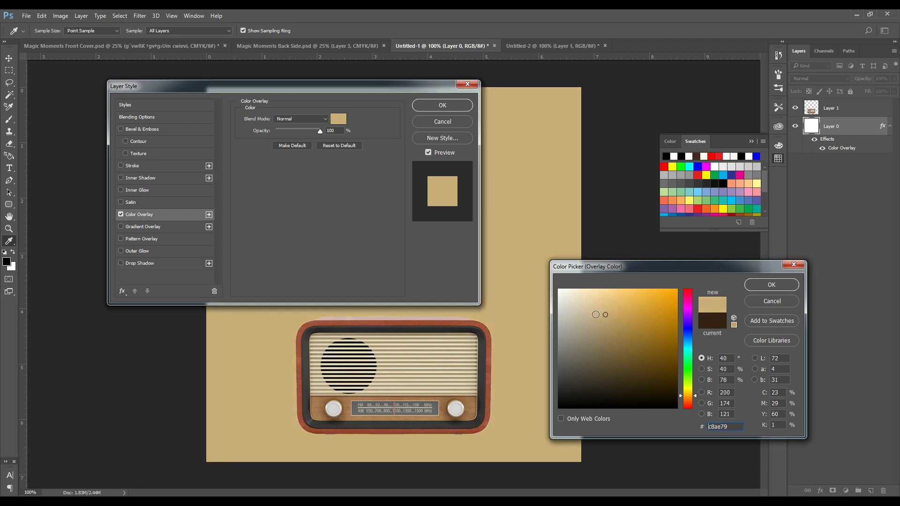
pyautogui.press('Return')
pyautogui.press('Return')
pyautogui.press('v')
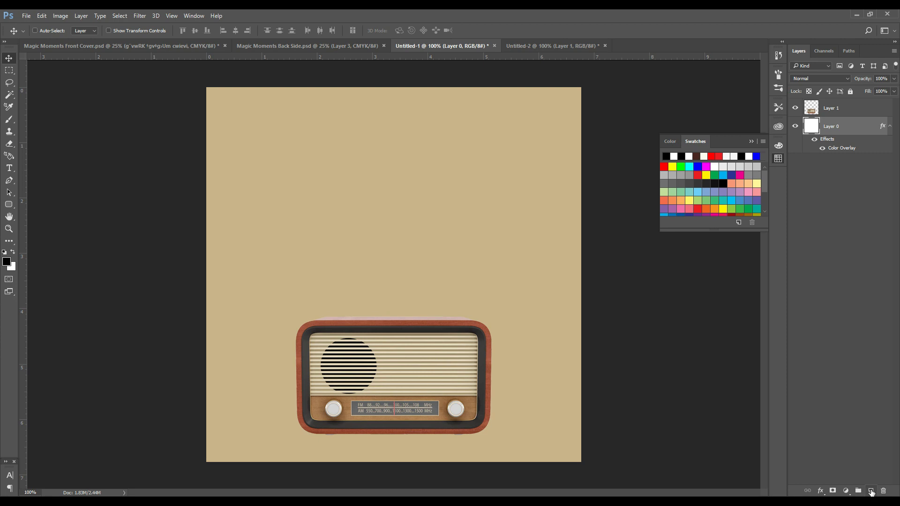
# Change the backdrop layer's Color Overlay to a more saturated golden ochre
pyautogui.click(820, 490)
pyautogui.click(709, 441)
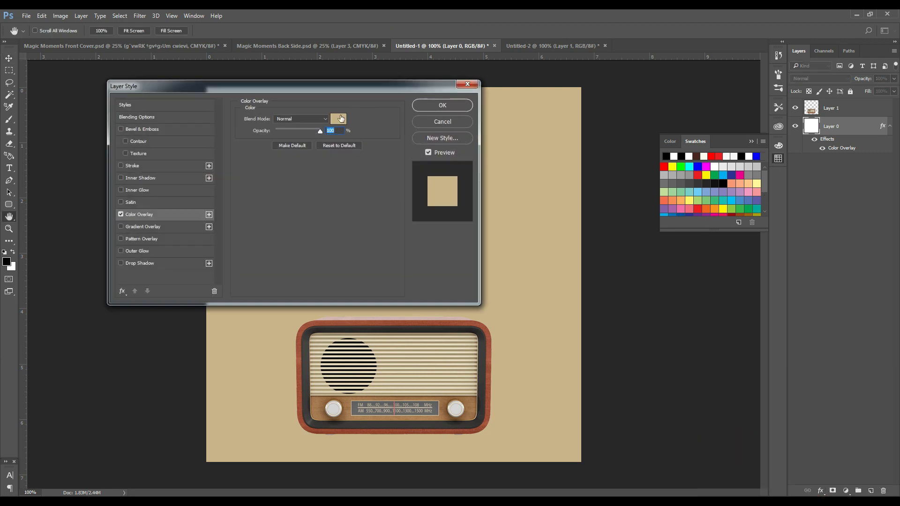
pyautogui.click(338, 118)
pyautogui.click(619, 331)
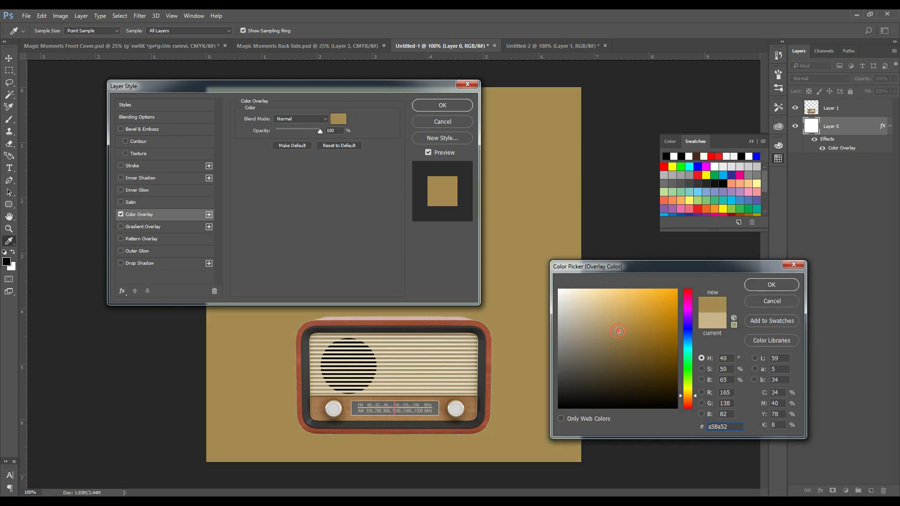
pyautogui.moveTo(631, 323)
pyautogui.mouseDown()
pyautogui.moveTo(635, 330)
pyautogui.moveTo(635, 316)
pyautogui.mouseUp()
pyautogui.click(639, 320)
pyautogui.press('Return')
pyautogui.press('Return')
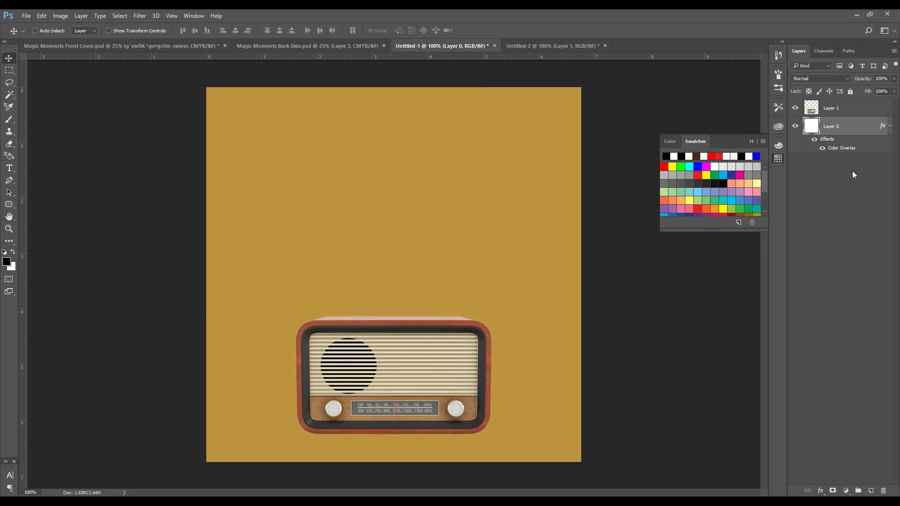
# Add a new layer above the backdrop and paint a single soft black 70 px brush dab above the radio
pyautogui.click(868, 489)
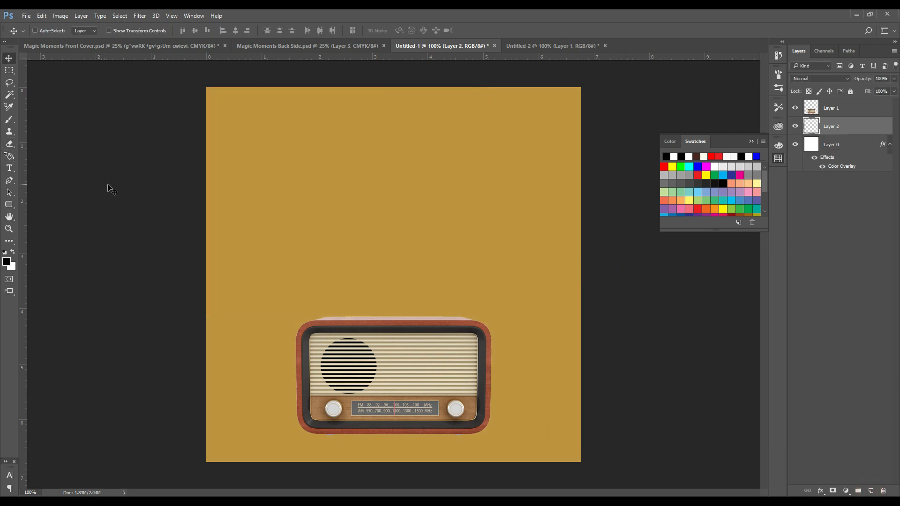
pyautogui.press('b')
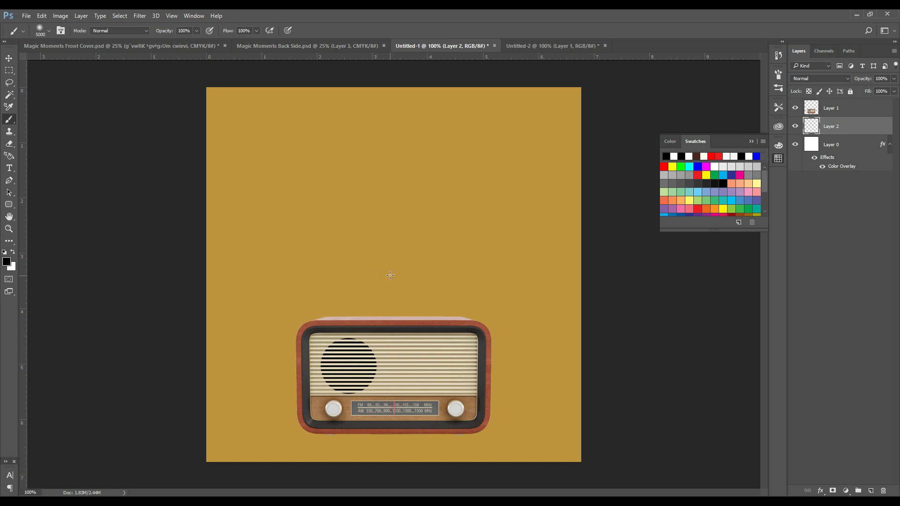
pyautogui.click(10, 119)
pyautogui.click(395, 283)
pyautogui.hotkey('ctrl', 'z')
pyautogui.press('[')
pyautogui.press('[')
pyautogui.press('[')
pyautogui.press('[')
pyautogui.press('[')
pyautogui.press('[')
pyautogui.press('[')
pyautogui.press('[')
pyautogui.press('[')
pyautogui.press('[')
pyautogui.press('[')
pyautogui.press('[')
pyautogui.press('[')
pyautogui.press('[')
pyautogui.press('[')
pyautogui.press('[')
pyautogui.press('[')
pyautogui.press('[')
pyautogui.press('[')
pyautogui.press('[')
pyautogui.click(401, 274)
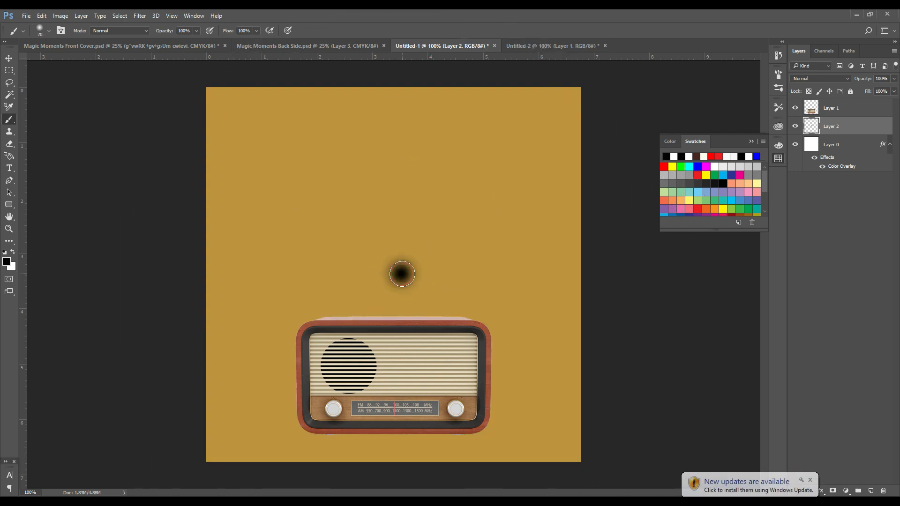
pyautogui.click(810, 479)
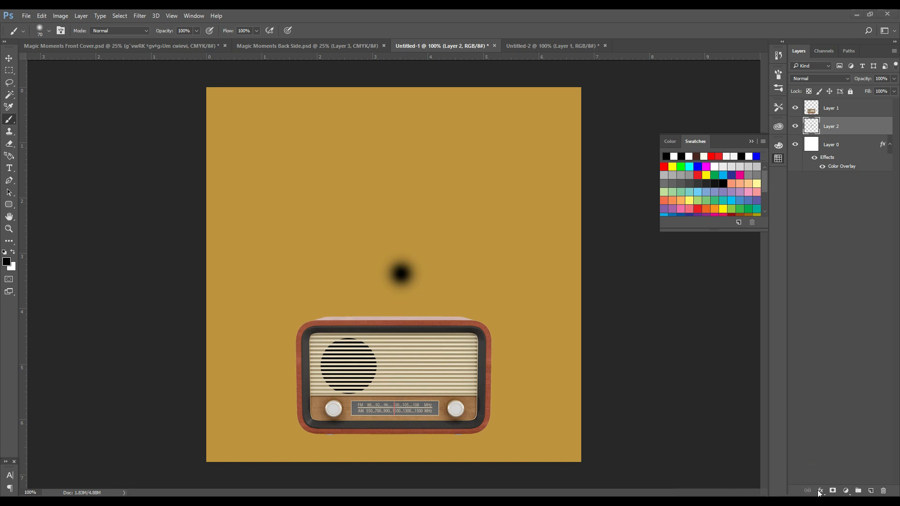
# Apply a white (ffffff) Color Overlay to the brush dab layer
pyautogui.click(820, 492)
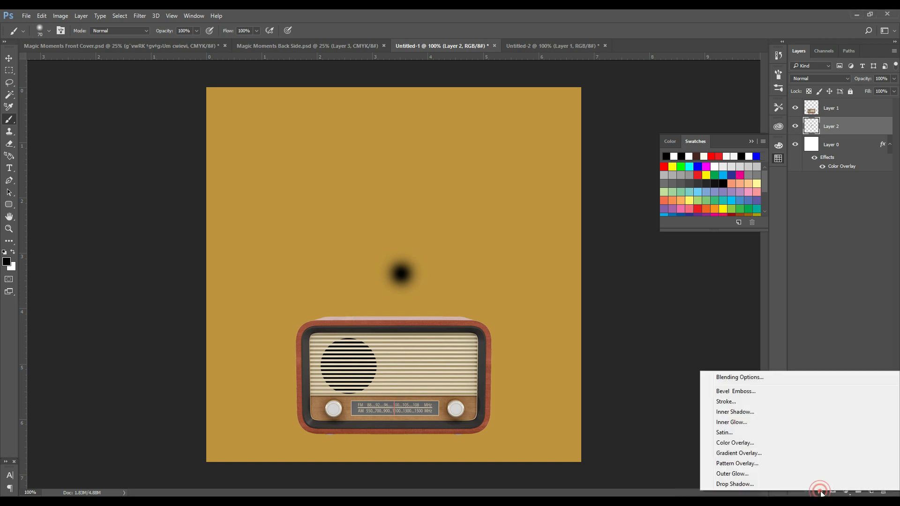
pyautogui.click(729, 443)
pyautogui.click(342, 124)
pyautogui.click(457, 197)
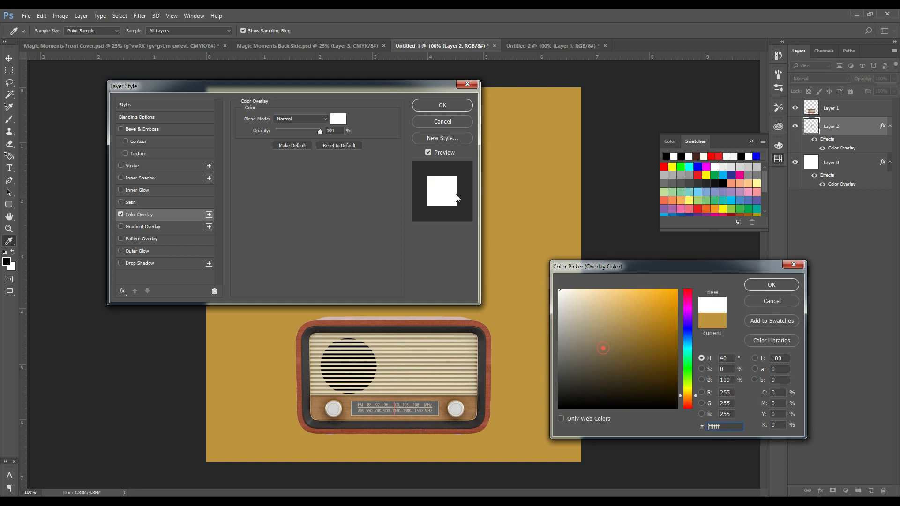
pyautogui.press('Return')
pyautogui.press('Return')
# Enlarge the white dab from its centre into a broad glow that spreads across the canvas behind the radio
pyautogui.hotkey('ctrl', 't')
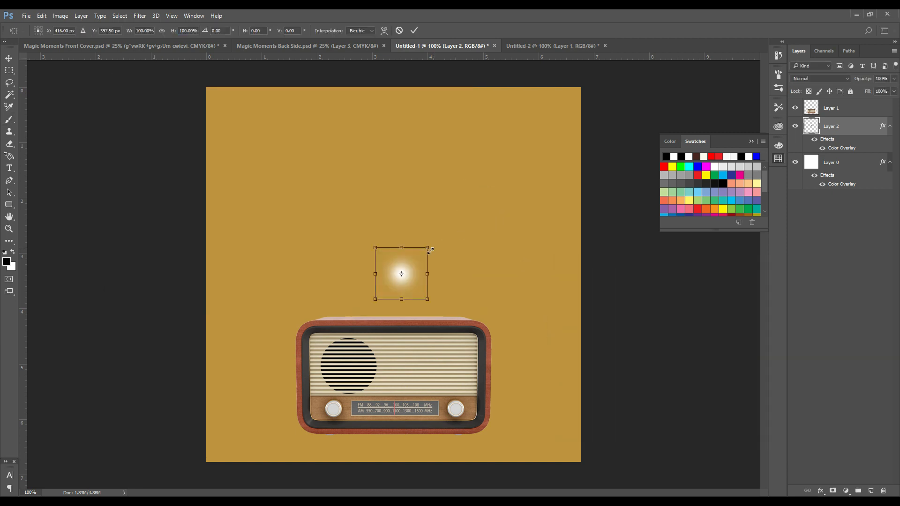
pyautogui.moveTo(434, 245); pyautogui.dragTo(596, 163)
pyautogui.hotkey('ctrl', 'z')
pyautogui.moveTo(426, 247); pyautogui.dragTo(817, 63)
pyautogui.doubleClick(484, 243)
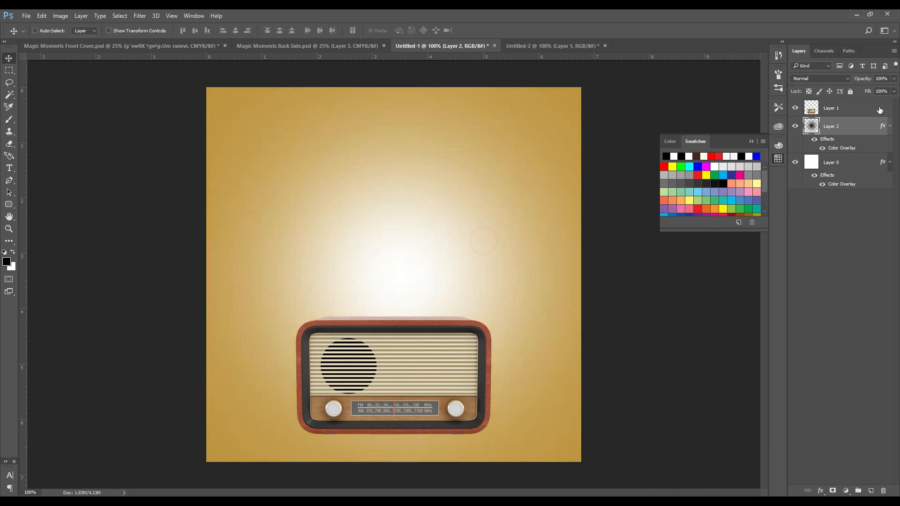
# Lower the opacity of the glow layer to 53%
pyautogui.click(894, 79)
pyautogui.moveTo(874, 92); pyautogui.dragTo(865, 96)
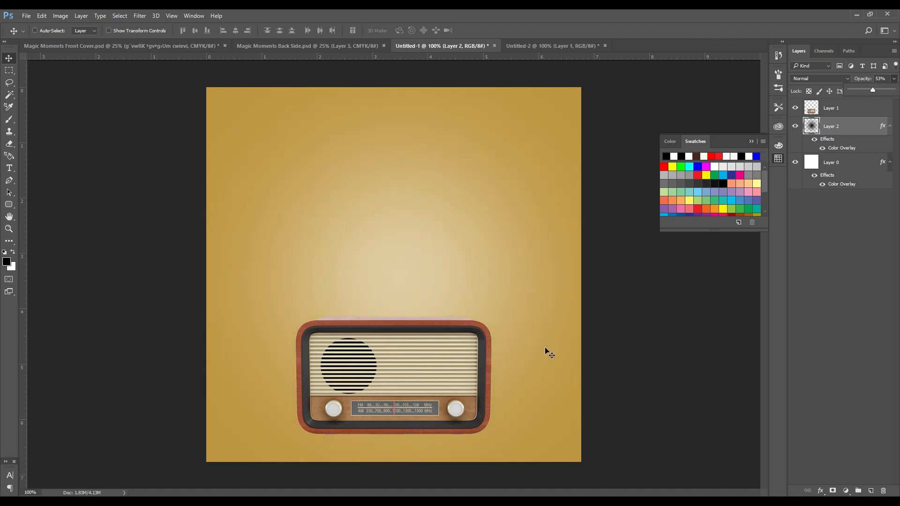
pyautogui.moveTo(424, 370); pyautogui.dragTo(424, 370)
# Add a new layer, paint a small soft black dab at the radio's base, and place the layer beneath the radio
pyautogui.click(833, 111)
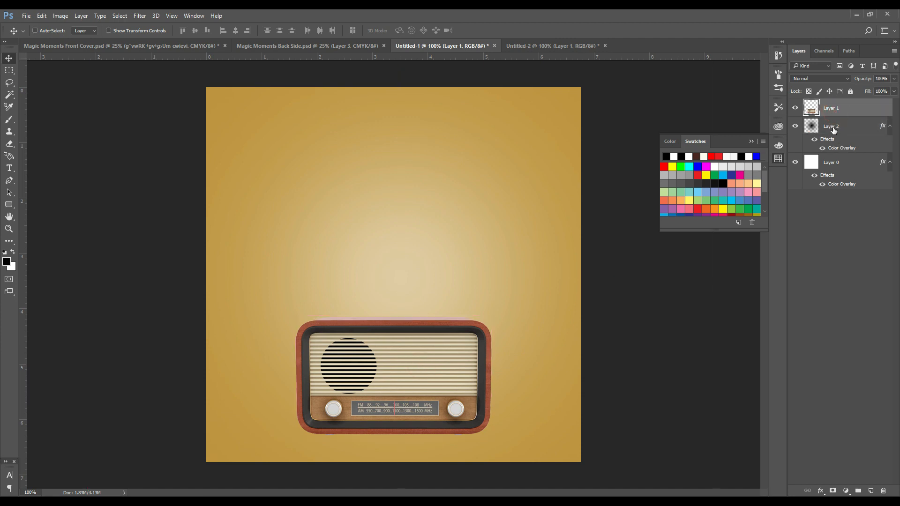
pyautogui.click(869, 490)
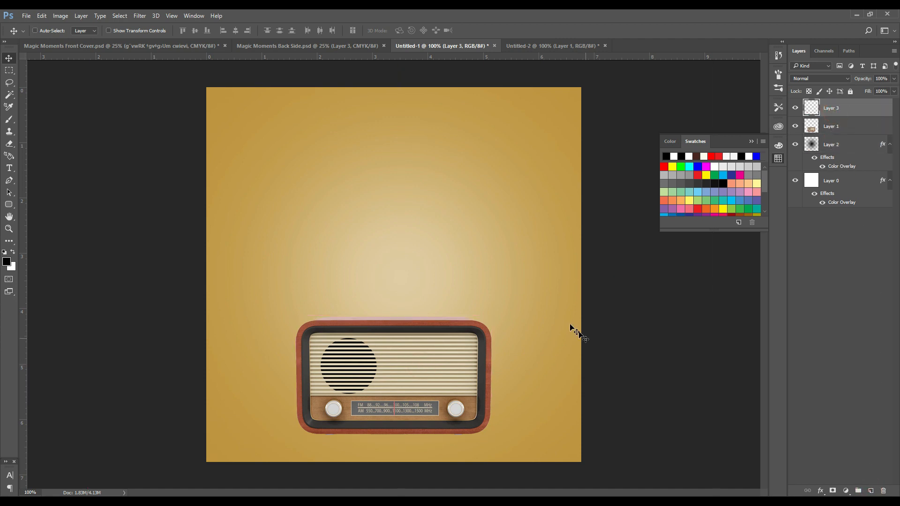
pyautogui.press('b')
pyautogui.press('[')
pyautogui.press('[')
pyautogui.press('[')
pyautogui.press('[')
pyautogui.press('[')
pyautogui.press('[')
pyautogui.press('[')
pyautogui.press('[')
pyautogui.press('[')
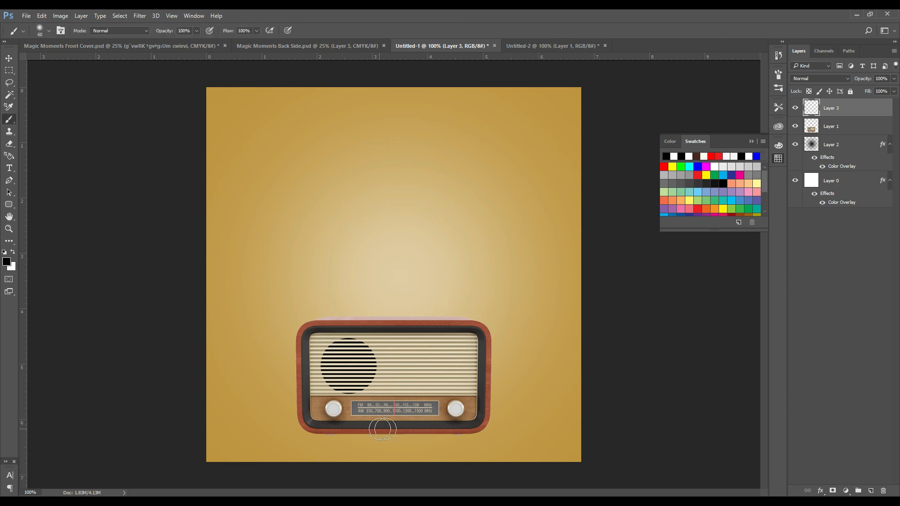
pyautogui.click(393, 432)
pyautogui.hotkey('ctrl', '[')
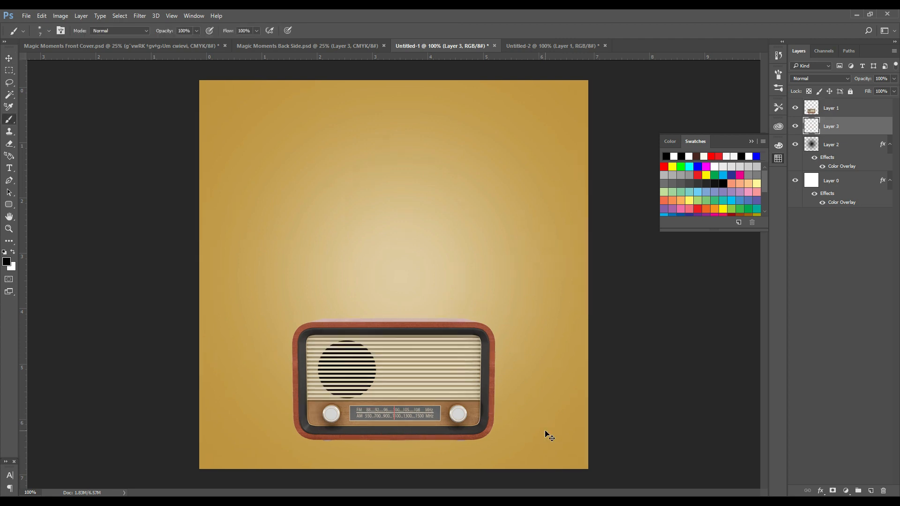
# Stretch the black dab into a thin, wide shadow along the radio's bottom edge
pyautogui.hotkey('ctrl', '+')
pyautogui.hotkey('ctrl', 't')
pyautogui.moveTo(464, 412); pyautogui.dragTo(729, 268)
pyautogui.moveTo(426, 266); pyautogui.dragTo(432, 256)
pyautogui.press('Return')
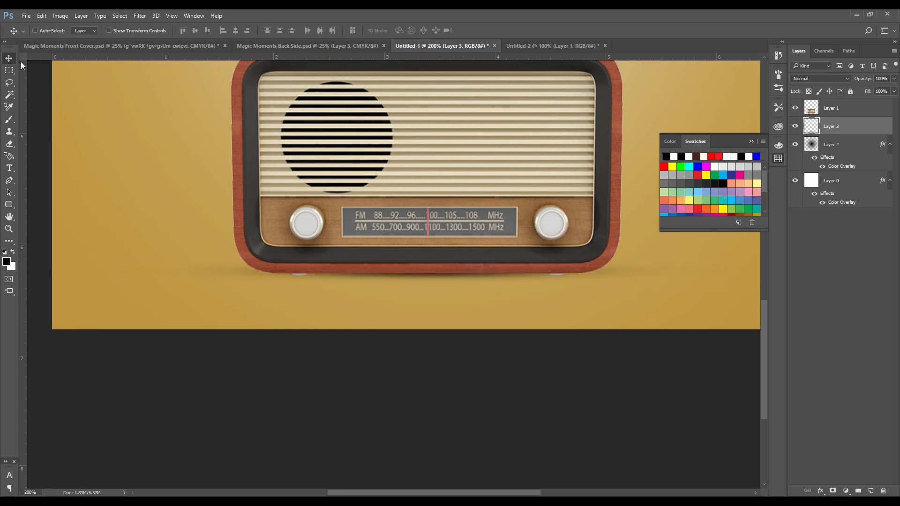
# Nudge the radio's shadow slightly down and make it a little wider
pyautogui.hotkey('ctrl', '1')
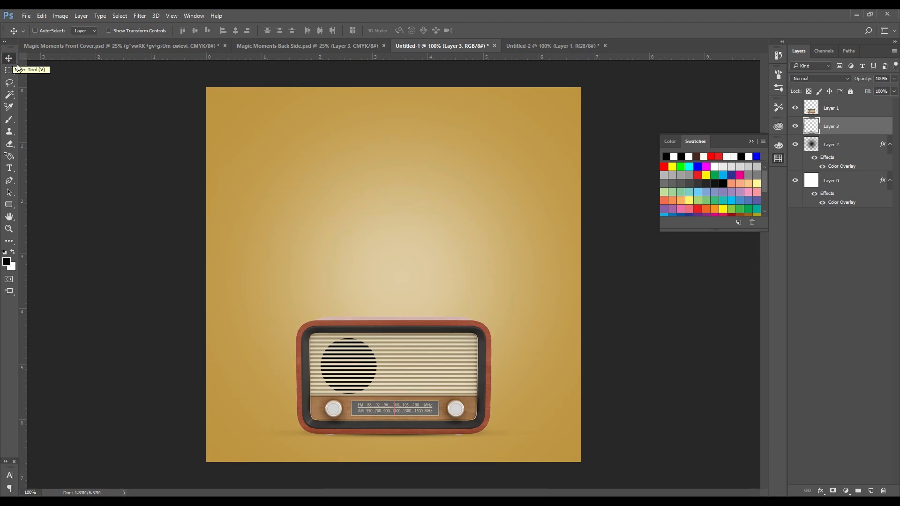
pyautogui.press('Down')
pyautogui.press('Down')
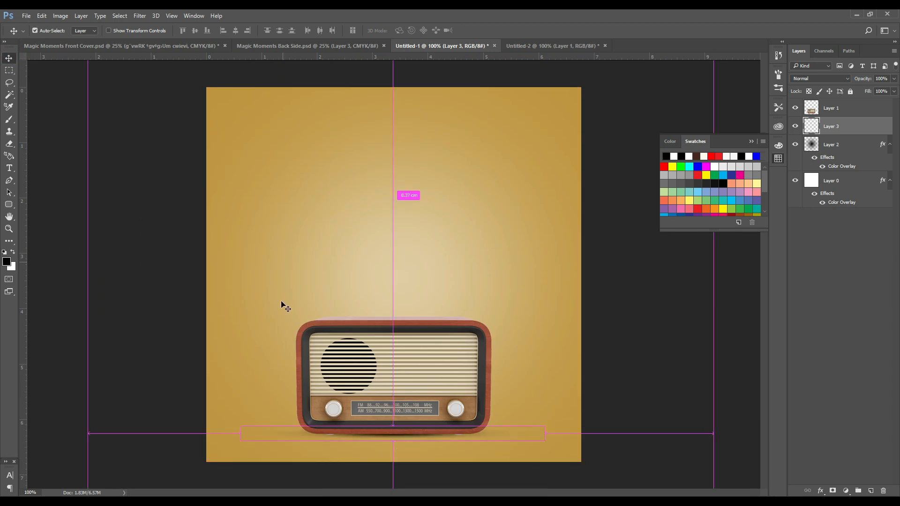
pyautogui.hotkey('ctrl', 't')
pyautogui.moveTo(241, 436); pyautogui.dragTo(229, 435)
pyautogui.press('Return')
# Group the radio with its shadow layer, and group the glow and backdrop layers separately
pyautogui.keyDown('shift'); pyautogui.click(831, 112); pyautogui.keyUp('shift')
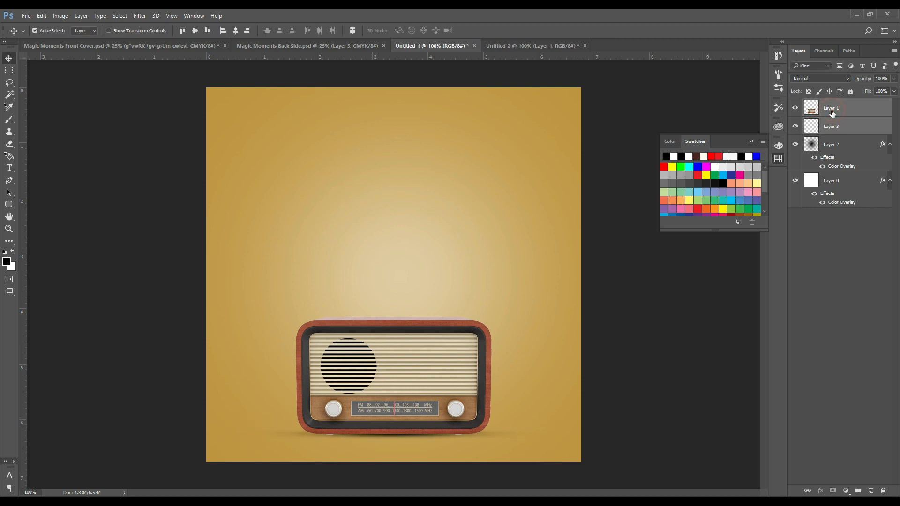
pyautogui.hotkey('ctrl', 'g')
pyautogui.click(833, 123)
pyautogui.keyDown('shift'); pyautogui.click(833, 155); pyautogui.keyUp('shift')
pyautogui.hotkey('ctrl', 'g')
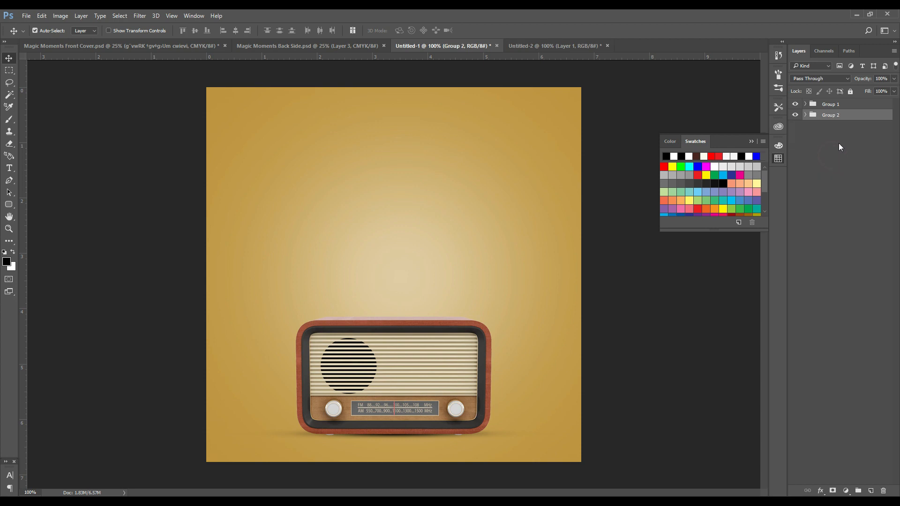
# Rename the glow and backdrop group as Background and the radio group as Redio, checking the radio group's visibility
pyautogui.doubleClick(830, 115)
pyautogui.write('Background')
pyautogui.press('Return')
pyautogui.doubleClick(834, 105)
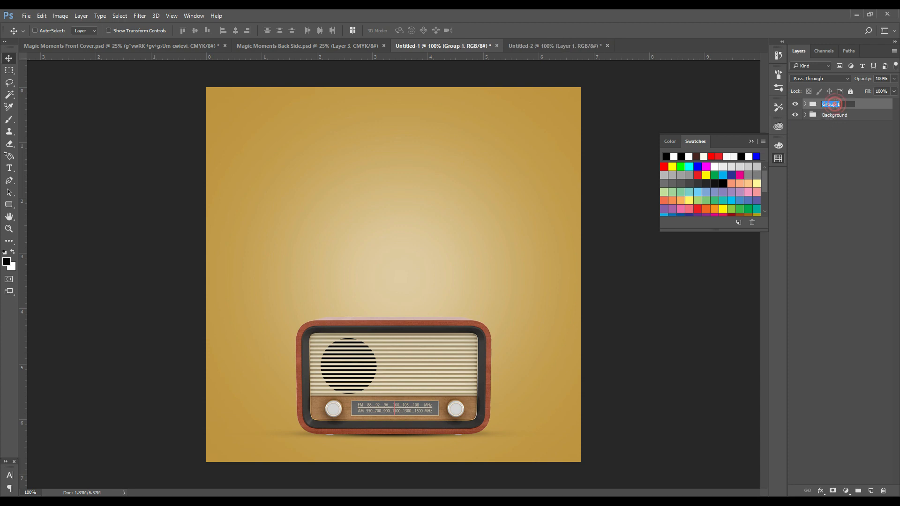
pyautogui.write('Redio')
pyautogui.press('Return')
pyautogui.click(796, 105)
pyautogui.click(796, 105)
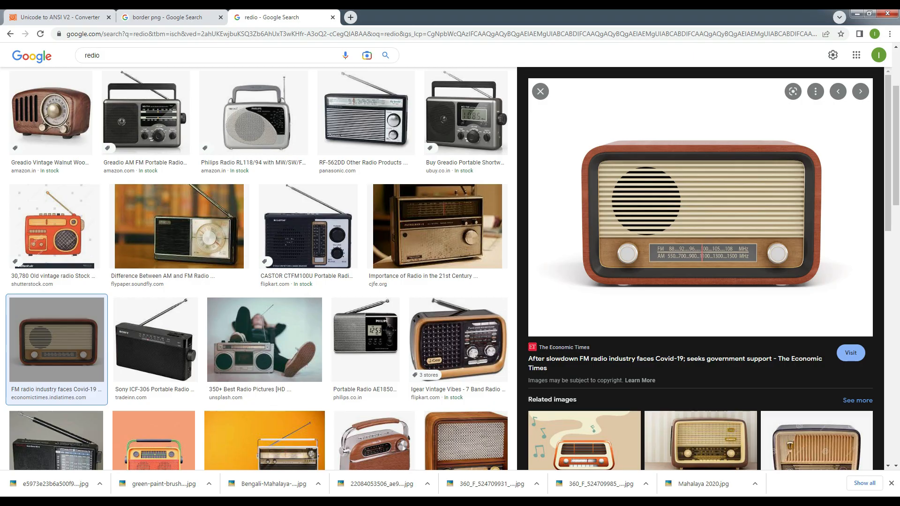
# Search Google Images for "trishul png" and paste a copied black trident image into a new Photoshop document
pyautogui.write('trishul png')
pyautogui.press('Return')
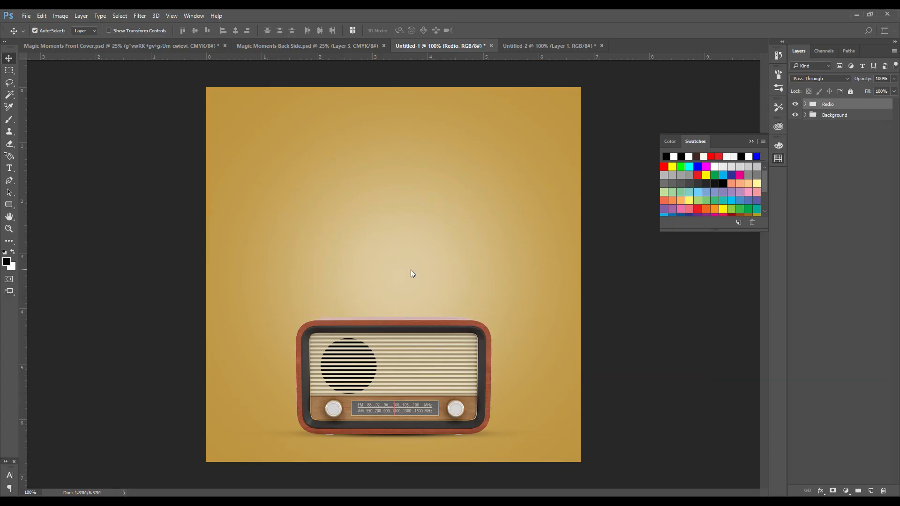
pyautogui.hotkey('ctrl', 'n')
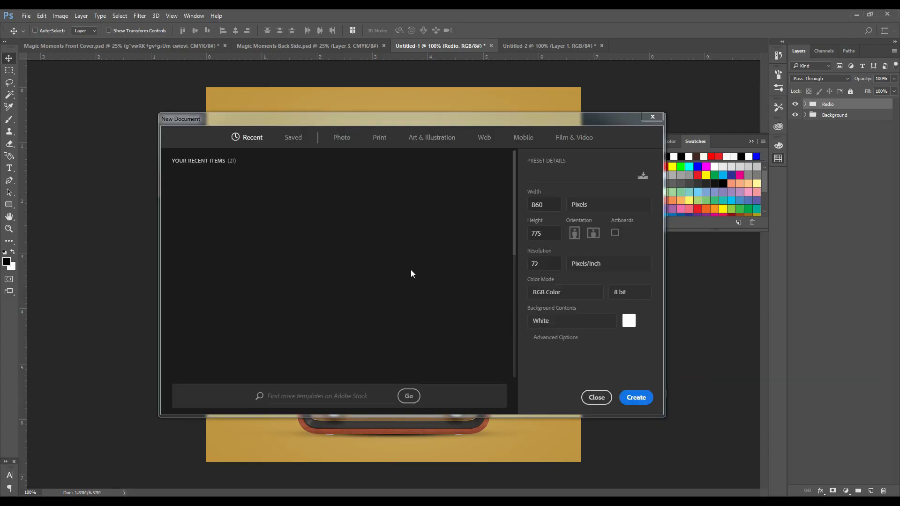
pyautogui.press('Return')
pyautogui.hotkey('ctrl', 'v')
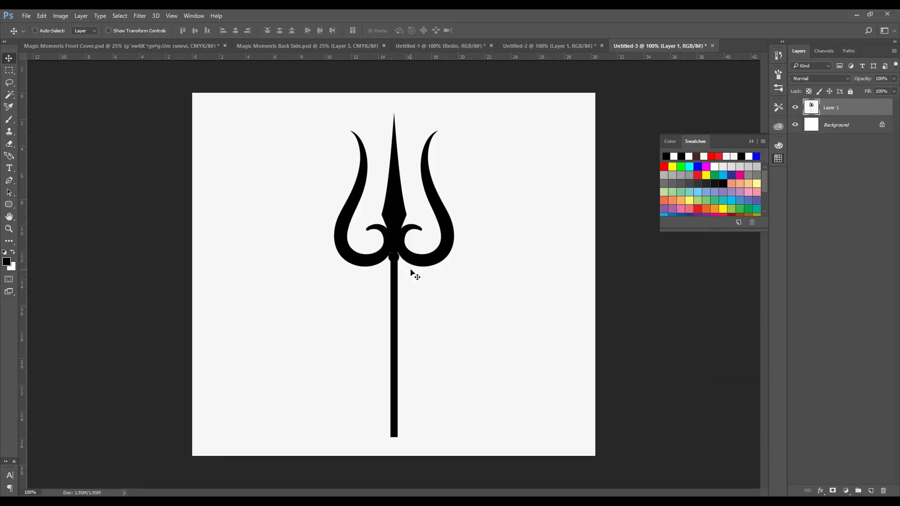
# Delete the Background layer and remove the pale backdrop around the trident
pyautogui.click(831, 124)
pyautogui.click(882, 490)
pyautogui.press('w')
pyautogui.click(375, 197)
pyautogui.press('Delete')
pyautogui.hotkey('ctrl', 'd')
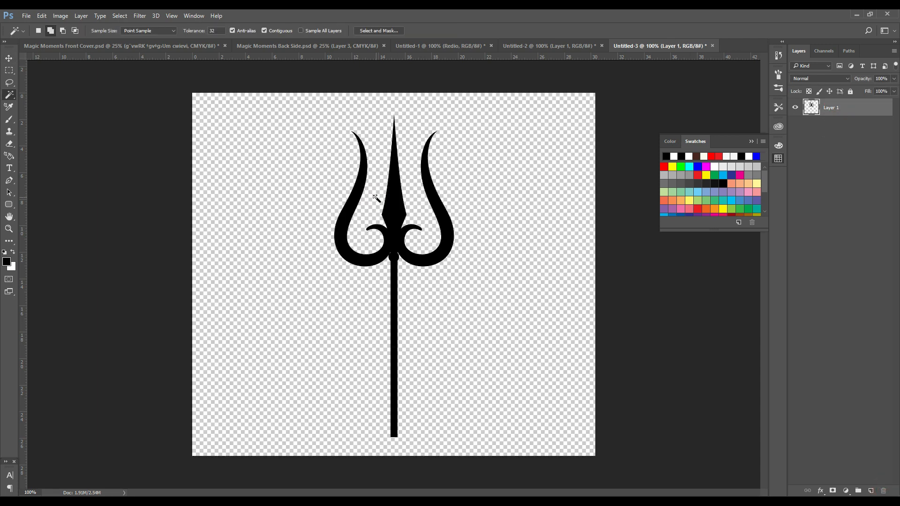
# Bring the trident into the radio design, scale it to about 63%, and centre it above the radio
pyautogui.press('v')
pyautogui.moveTo(396, 206); pyautogui.dragTo(428, 227)
pyautogui.hotkey('ctrl', 't')
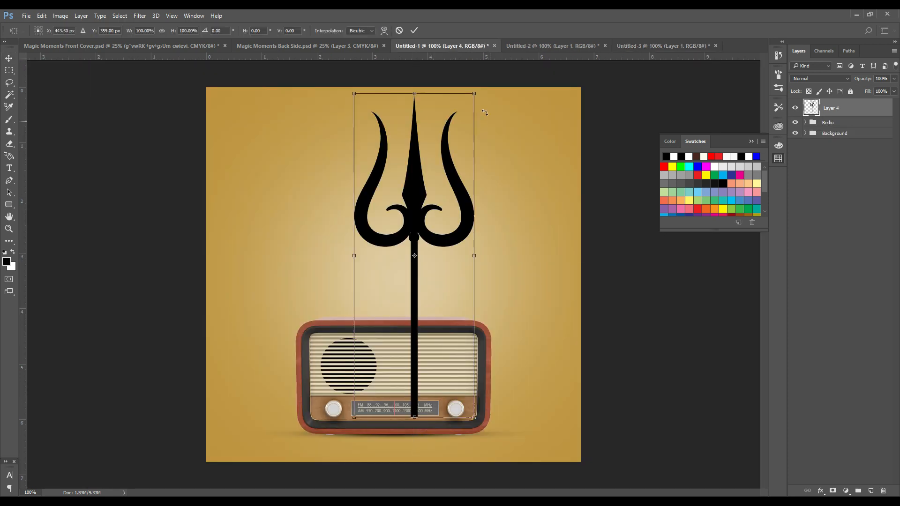
pyautogui.moveTo(477, 90); pyautogui.dragTo(451, 153)
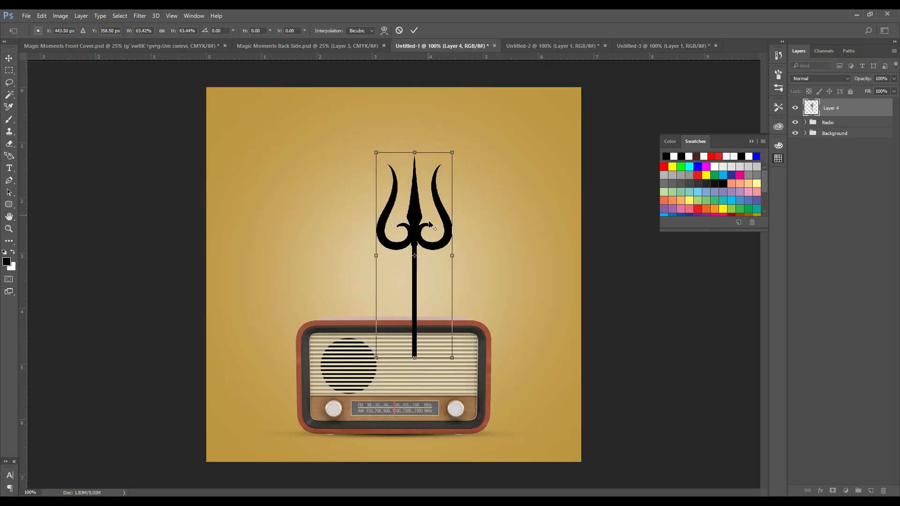
pyautogui.moveTo(431, 250); pyautogui.dragTo(410, 200)
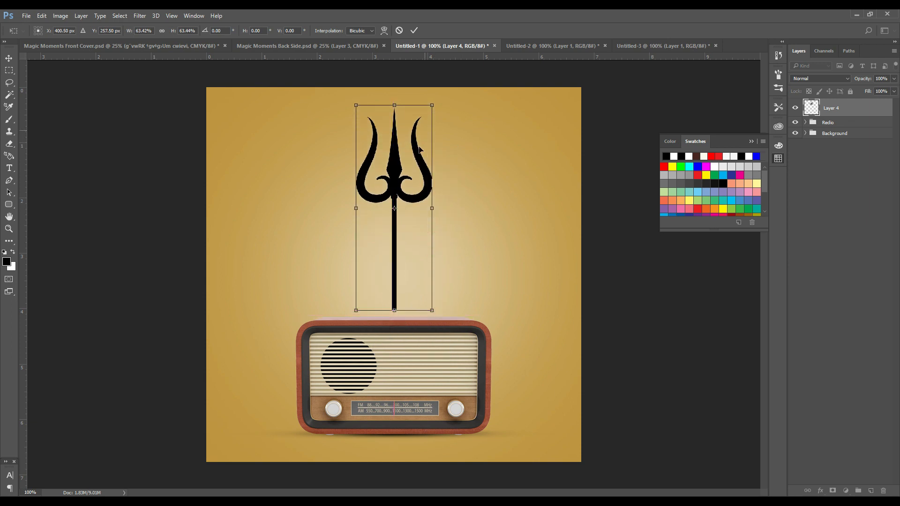
pyautogui.doubleClick(418, 148)
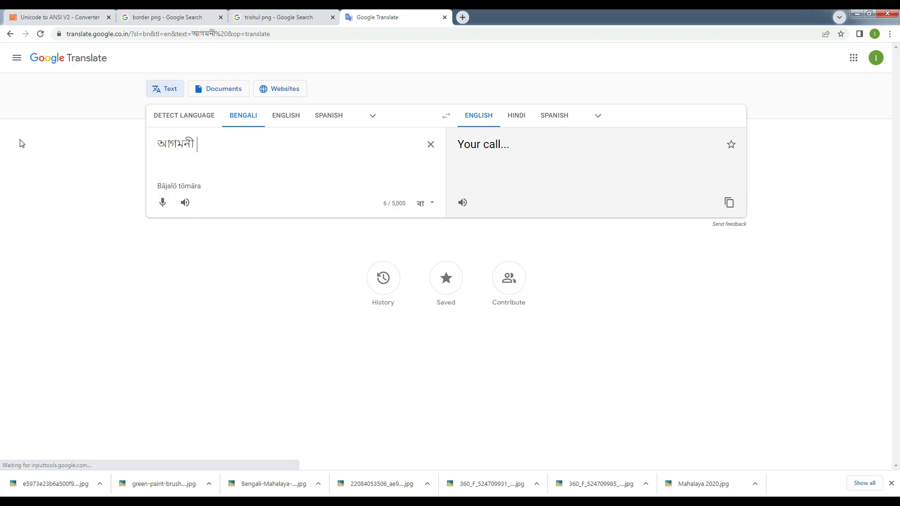
# Complete the phrase আগমনী বার্তা in Google Translate and paste it as text beside the trident's shaft in Photoshop
pyautogui.write('barta')
pyautogui.hotkey('ctrl', 'a')
pyautogui.hotkey('ctrl', 'c')
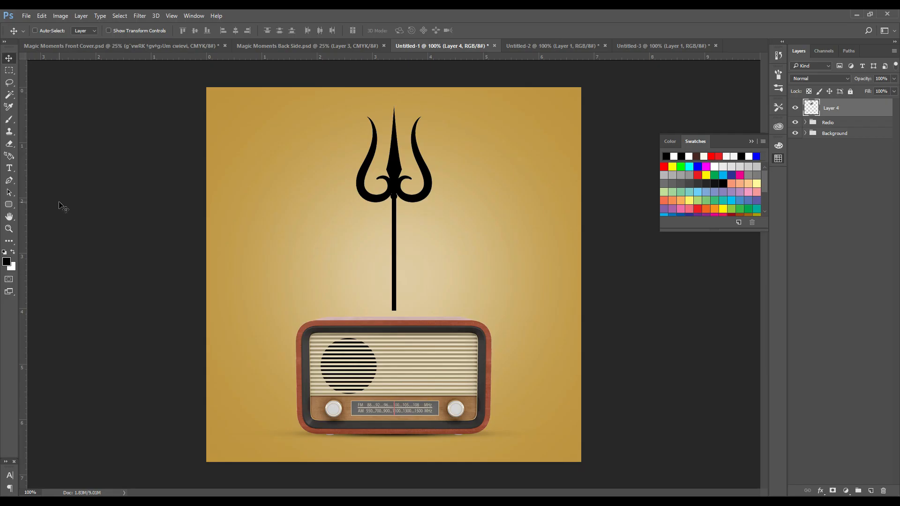
pyautogui.press('t')
pyautogui.click(299, 249)
pyautogui.hotkey('ctrl', 'v')
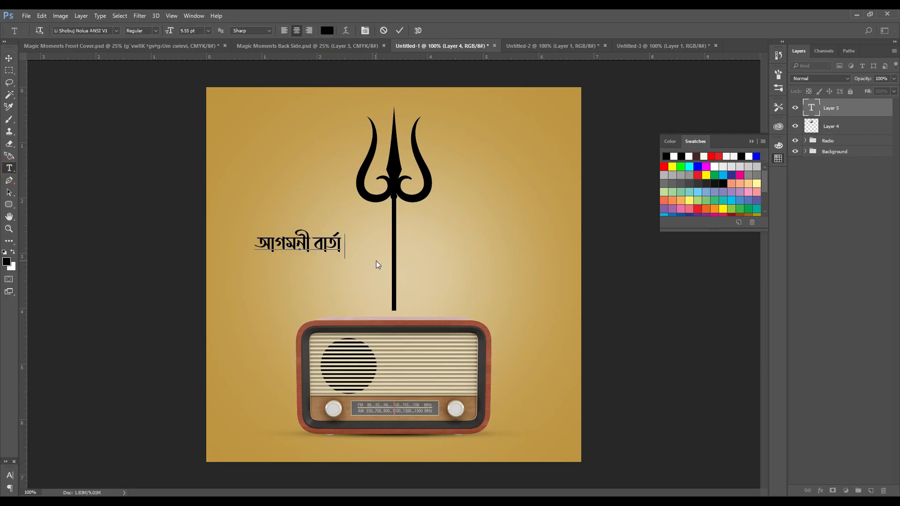
# Enlarge the আগমনী বার্তা text to about 16.81 pt and place it to the left of the trident's shaft
pyautogui.click(9, 58)
pyautogui.hotkey('ctrl', 't')
pyautogui.moveTo(346, 259); pyautogui.dragTo(414, 291)
pyautogui.press('Return')
pyautogui.moveTo(378, 258); pyautogui.dragTo(354, 264)
# Try several Bengali fonts on the text and set it in Li Sheikh Hasina ANSI V1
pyautogui.click(9, 167)
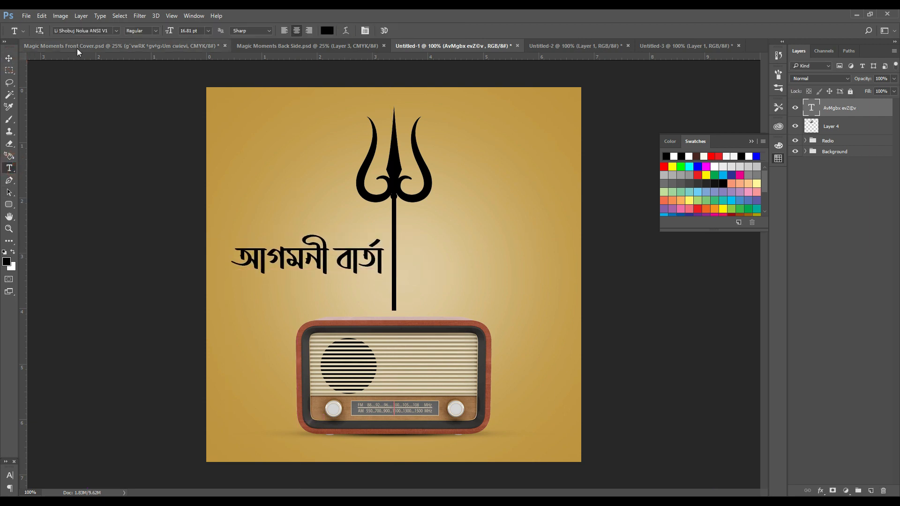
pyautogui.click(116, 31)
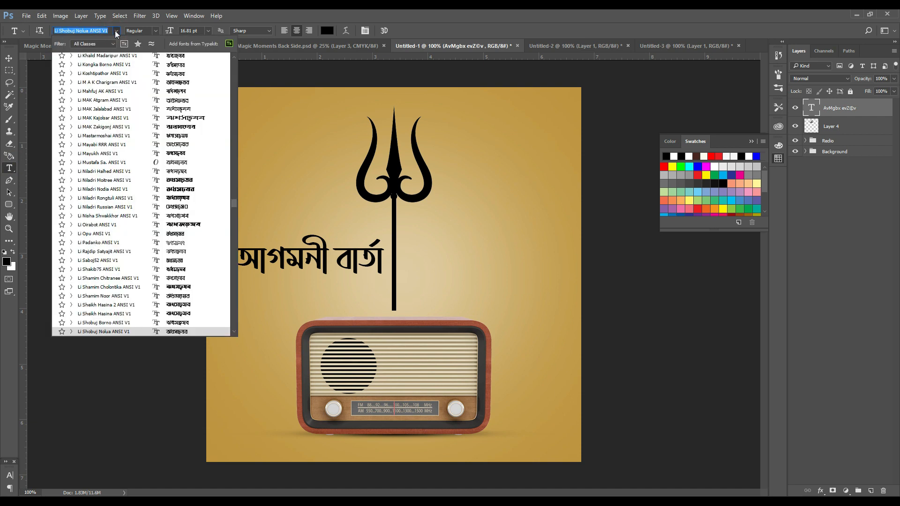
pyautogui.press('Down')
pyautogui.press('Down')
pyautogui.press('Down')
pyautogui.press('Down')
pyautogui.press('Down')
pyautogui.press('Down')
pyautogui.press('Down')
pyautogui.press('Down')
pyautogui.press('Down')
pyautogui.press('Down')
pyautogui.press('Down')
pyautogui.press('Up')
pyautogui.press('Up')
pyautogui.press('Up')
pyautogui.press('Up')
pyautogui.press('Up')
pyautogui.press('Up')
pyautogui.press('Up')
pyautogui.press('Up')
pyautogui.press('Up')
pyautogui.press('Up')
pyautogui.press('Up')
pyautogui.press('Up')
pyautogui.press('Up')
pyautogui.press('Up')
pyautogui.press('Down')
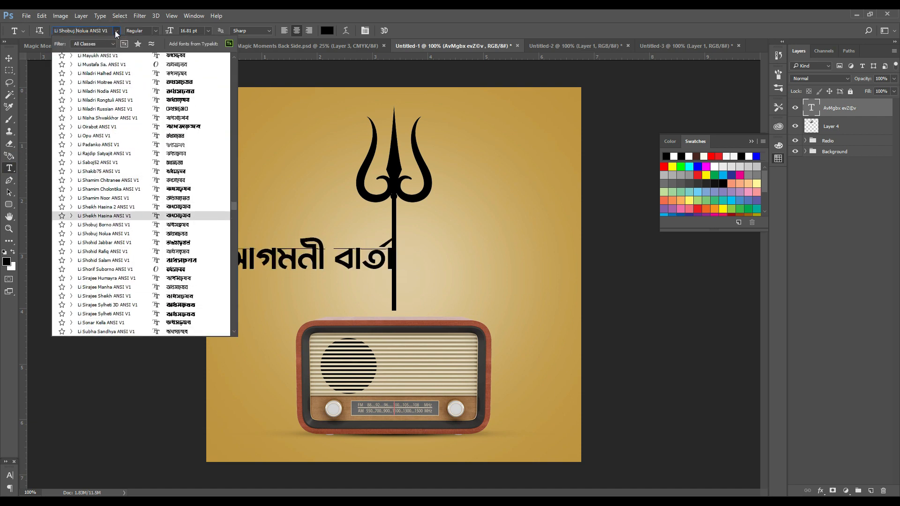
pyautogui.press('Return')
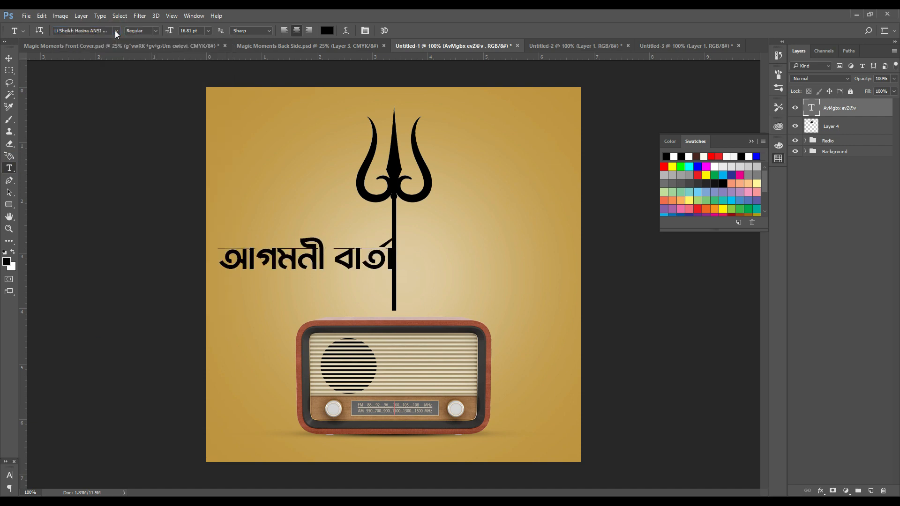
# Split the phrase into two text layers, with আগমনী on one and বার্তা on a copy below it
pyautogui.click(10, 59)
pyautogui.click(10, 168)
pyautogui.moveTo(333, 260); pyautogui.dragTo(568, 252)
pyautogui.press('BackSpace')
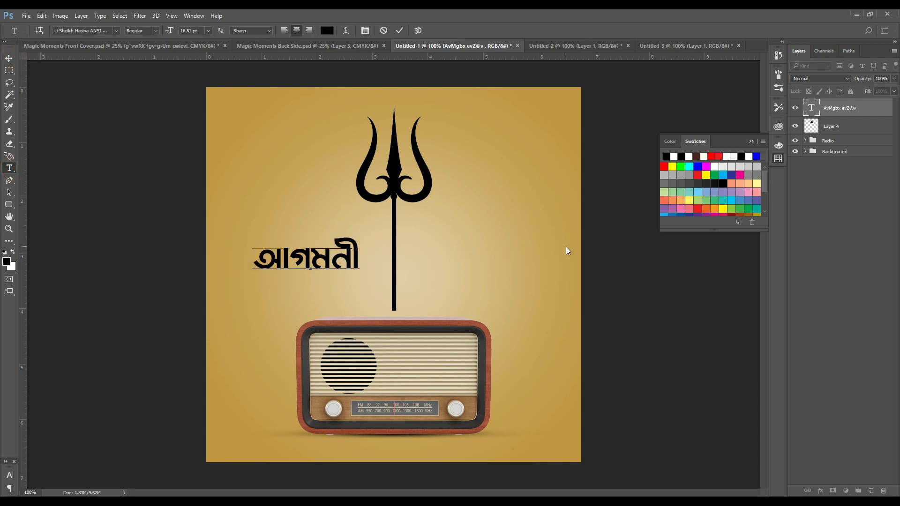
pyautogui.press('BackSpace')
pyautogui.moveTo(321, 257); pyautogui.dragTo(265, 296)
pyautogui.click(12, 171)
pyautogui.write('evZ©v')
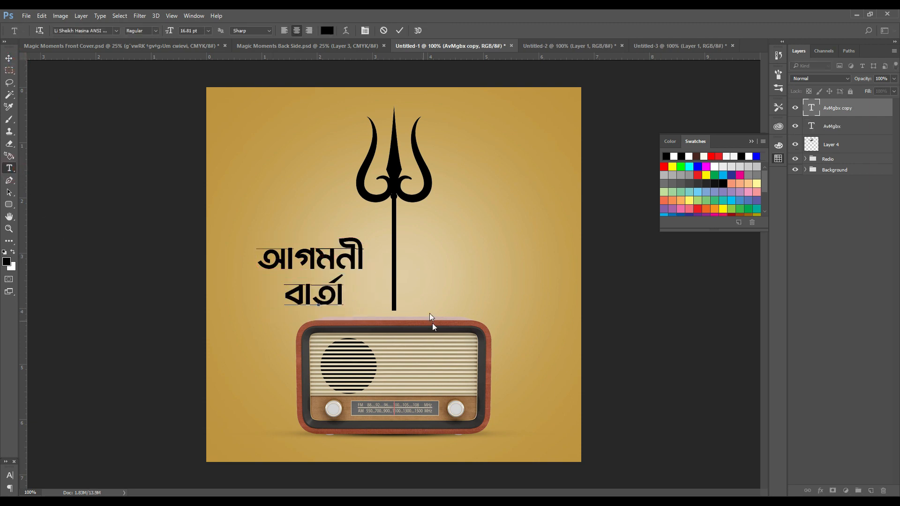
# Move বার্তা over to the lower end of the trident's shaft and shift আগমনী against the shaft's left side
pyautogui.click(9, 58)
pyautogui.hotkey('ctrl', '+')
pyautogui.click(35, 30)
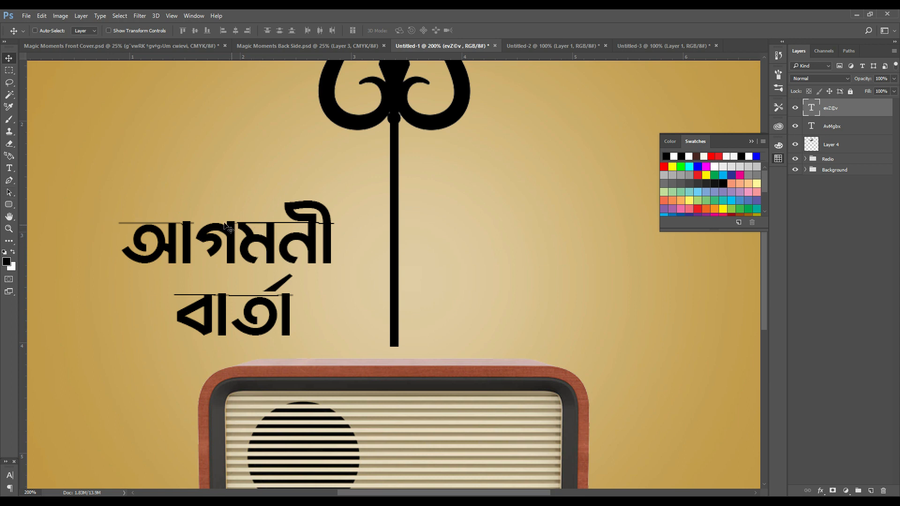
pyautogui.moveTo(220, 232); pyautogui.dragTo(423, 243)
pyautogui.click(55, 31)
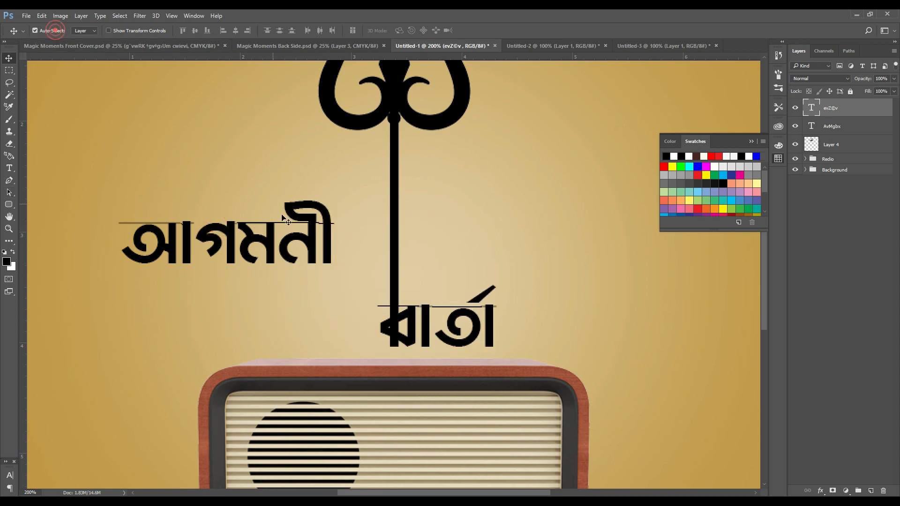
pyautogui.moveTo(229, 226); pyautogui.dragTo(230, 173)
# Delete the letter আ from the আগমনী text, leaving গমনী
pyautogui.click(9, 168)
pyautogui.click(9, 58)
pyautogui.press('Delete')
pyautogui.click(9, 167)
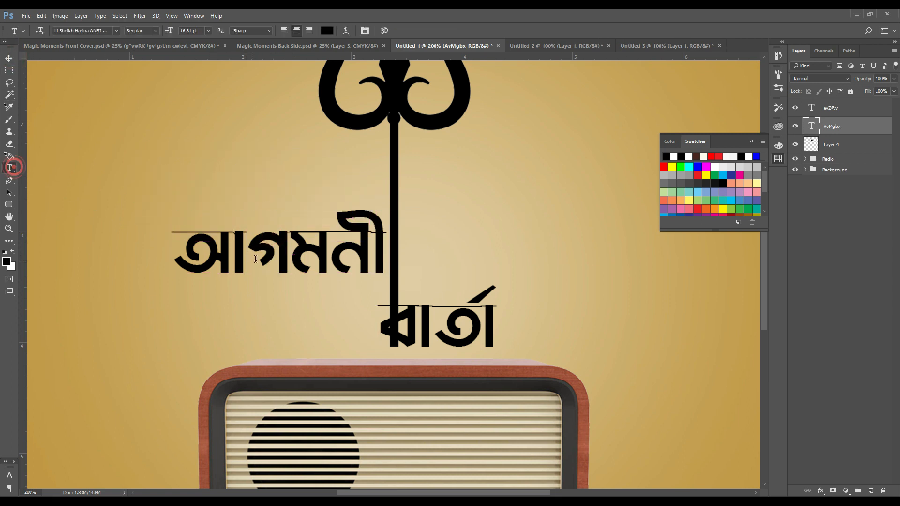
pyautogui.moveTo(245, 250); pyautogui.dragTo(80, 271)
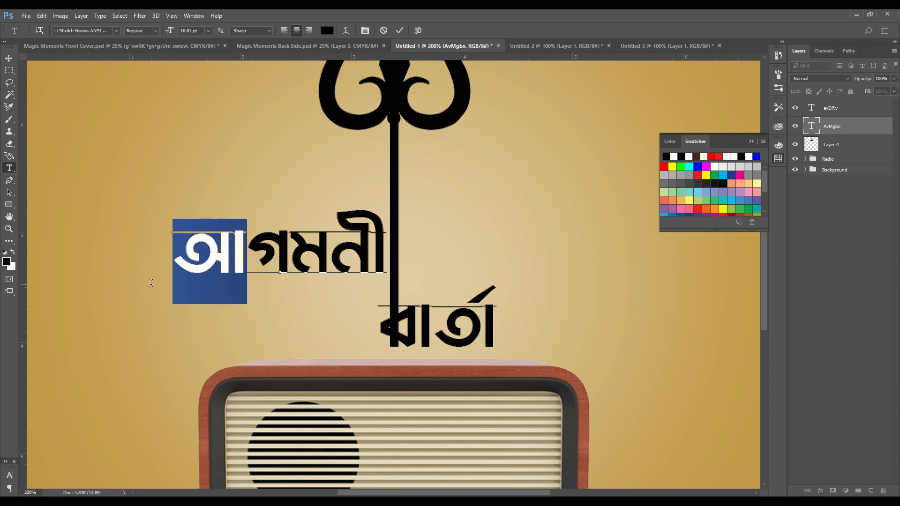
pyautogui.press('BackSpace')
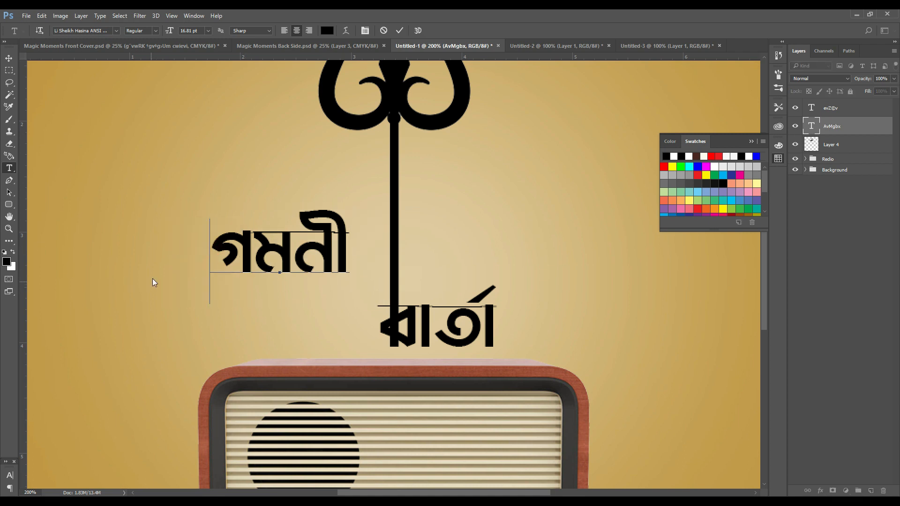
# Move বার্তা clear of the shaft to the right and arrange গমনী and a duplicate on either side of the shaft
pyautogui.click(9, 58)
pyautogui.moveTo(415, 313); pyautogui.dragTo(515, 313)
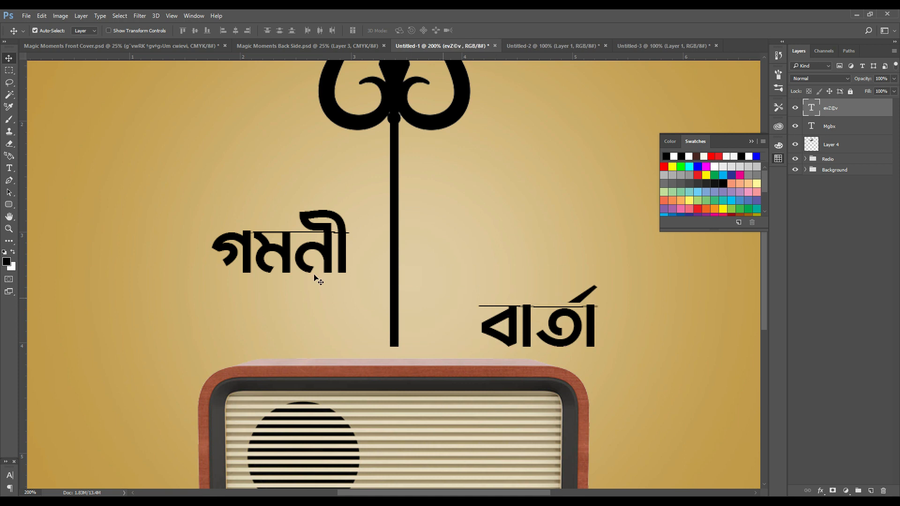
pyautogui.moveTo(289, 243)
pyautogui.mouseDown()
pyautogui.moveTo(456, 243)
pyautogui.moveTo(295, 243)
pyautogui.mouseUp()
# Replace the text of the গমনী copy left of the shaft with the single letter অ
pyautogui.click(9, 168)
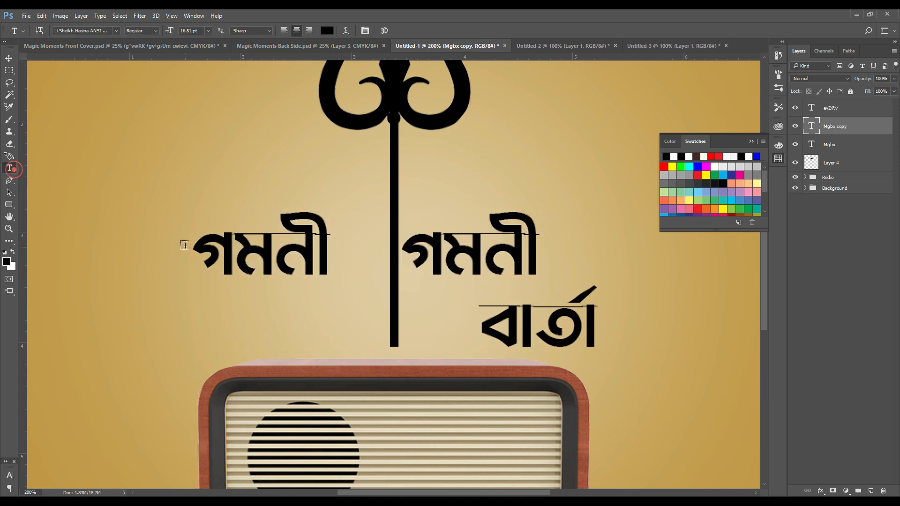
pyautogui.moveTo(229, 249); pyautogui.dragTo(263, 248)
pyautogui.hotkey('ctrl', 'a')
pyautogui.write('Av')
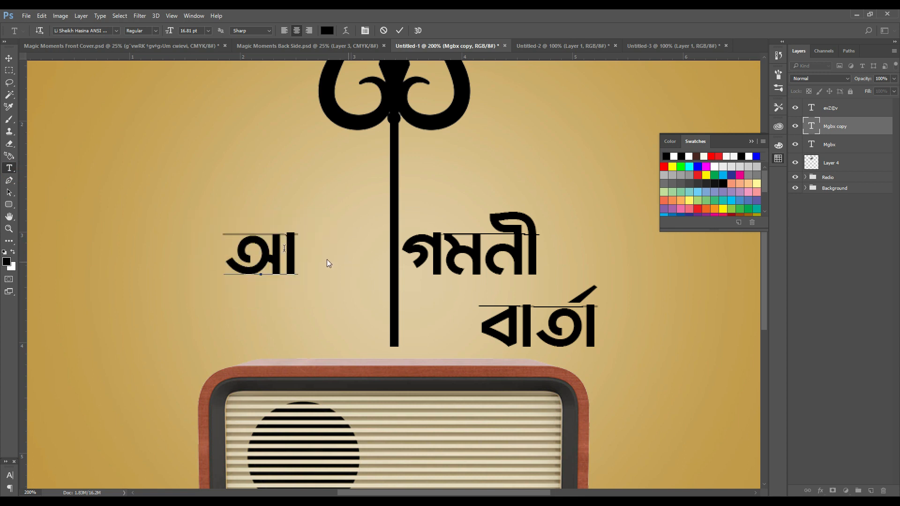
pyautogui.press('BackSpace')
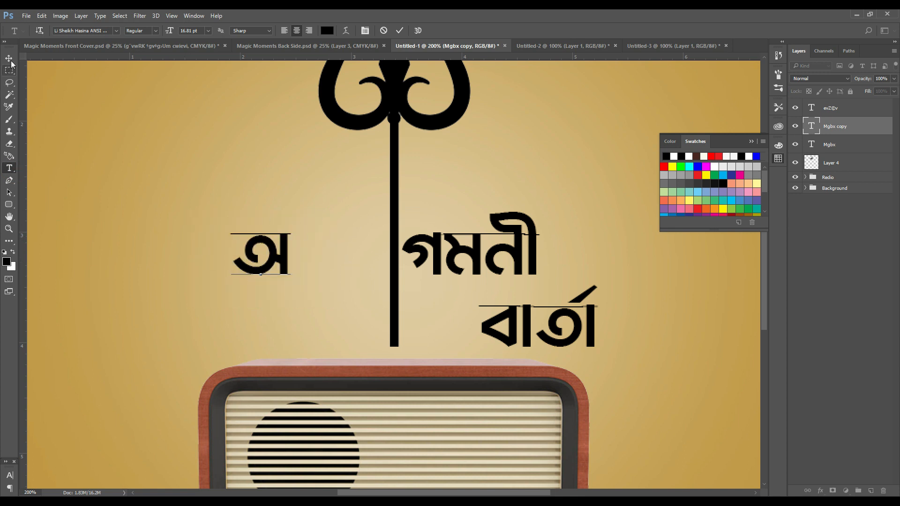
# Enlarge the letter অ to about twice its size, set it against the shaft's left side, and tighten গমনী to the shaft
pyautogui.hotkey('ctrl', 't')
pyautogui.moveTo(293, 218); pyautogui.dragTo(317, 184)
pyautogui.click(306, 229)
pyautogui.press('Return')
pyautogui.moveTo(302, 265); pyautogui.dragTo(396, 250)
pyautogui.click(408, 250)
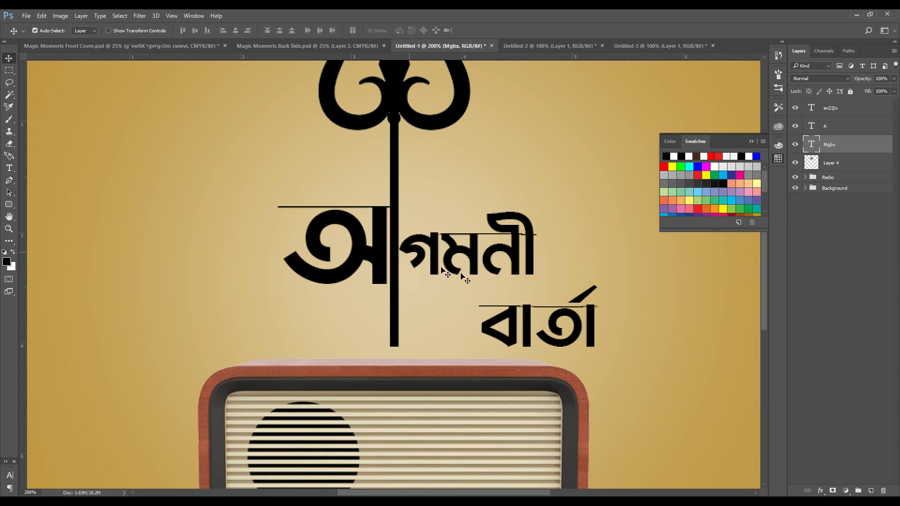
# Delete the leading বা from the বার্তা text, leaving র্তা
pyautogui.click(511, 313)
pyautogui.click(9, 169)
pyautogui.click(538, 311)
pyautogui.press('BackSpace')
pyautogui.press('BackSpace')
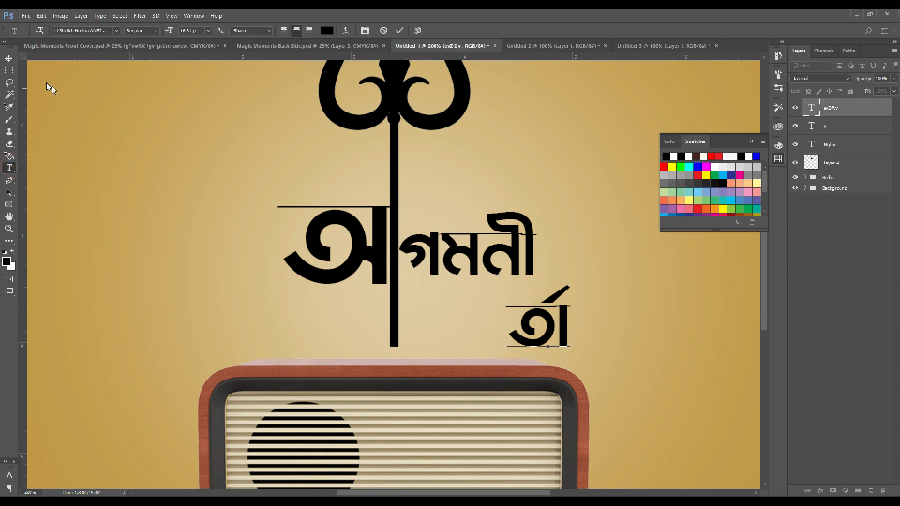
# Place র্তা directly under গমনী, close to the right side of the trident's shaft
pyautogui.click(9, 58)
pyautogui.moveTo(523, 313); pyautogui.dragTo(424, 301)
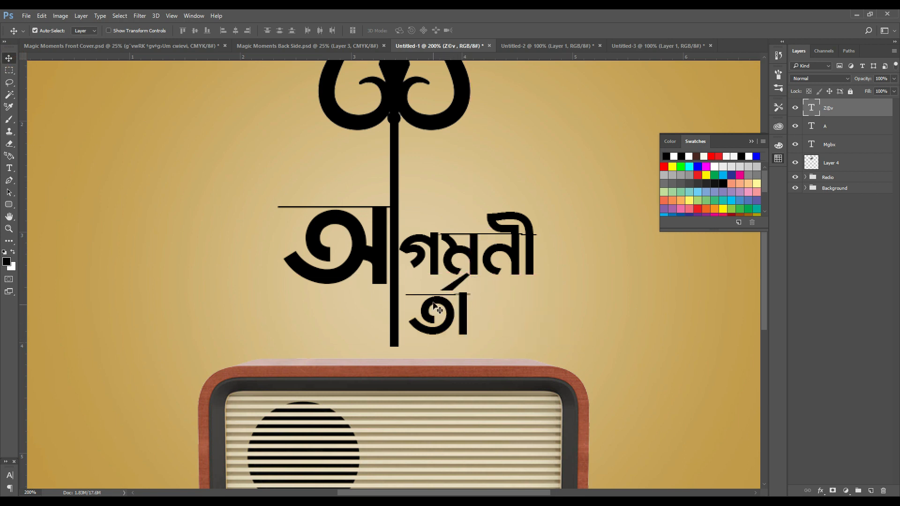
pyautogui.press('Left')
pyautogui.press('Left')
pyautogui.press('Left')
pyautogui.press('Left')
pyautogui.press('Left')
# Duplicate র্তা to the left of the shaft and replace the copy's text with the letter ব
pyautogui.moveTo(437, 304); pyautogui.dragTo(321, 308)
pyautogui.click(14, 168)
pyautogui.doubleClick(309, 320)
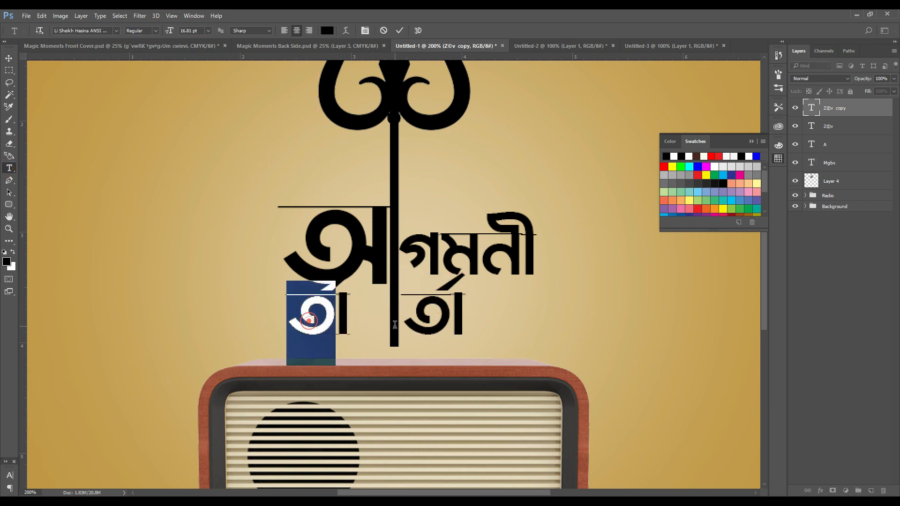
pyautogui.hotkey('ctrl', 'a')
pyautogui.write('ev')
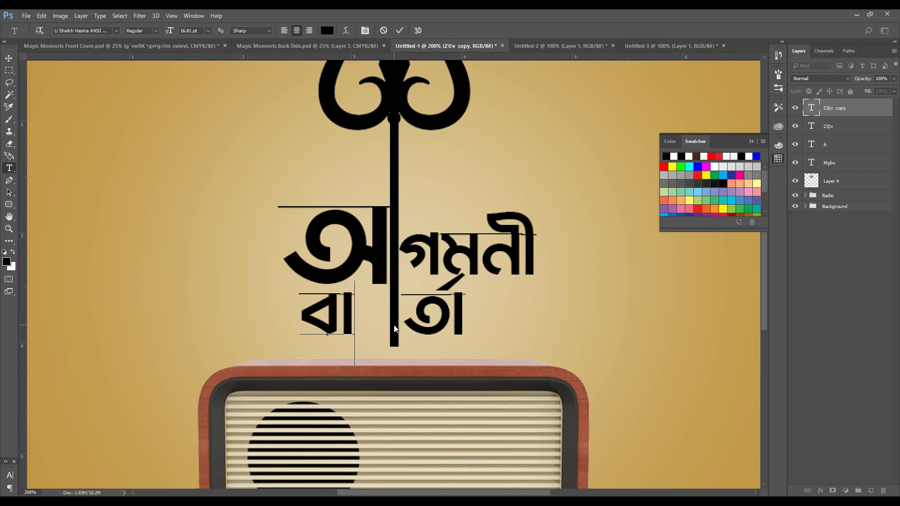
pyautogui.press('BackSpace')
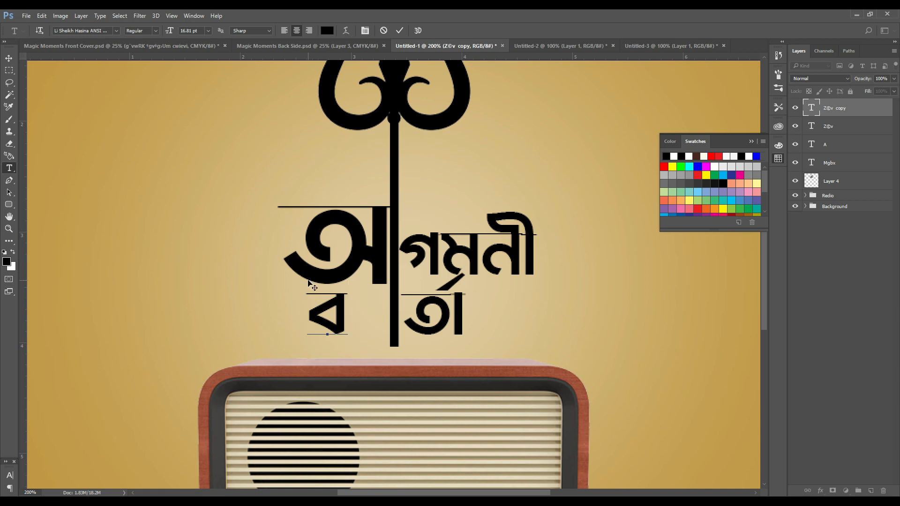
# Enlarge the letter ব to about 189% and set it against the shaft's left side under অ, its headline level with র্তা
pyautogui.click(8, 59)
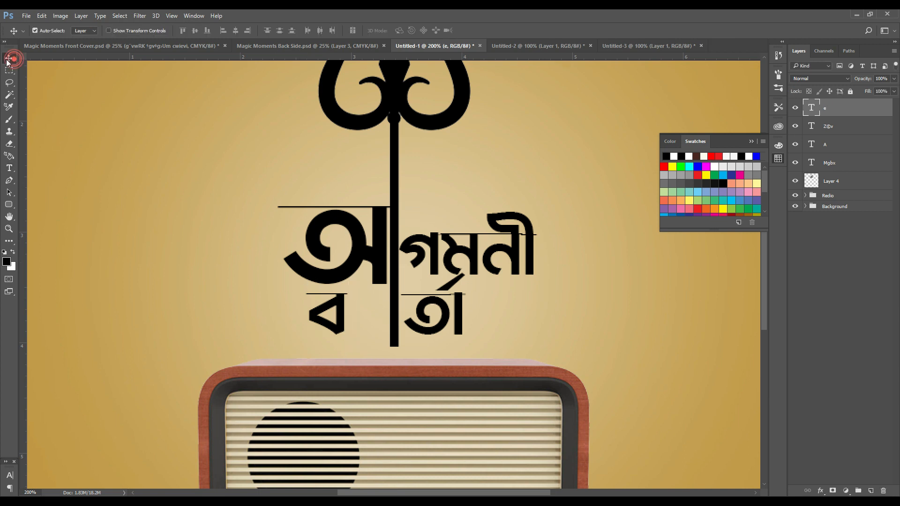
pyautogui.hotkey('ctrl', 't')
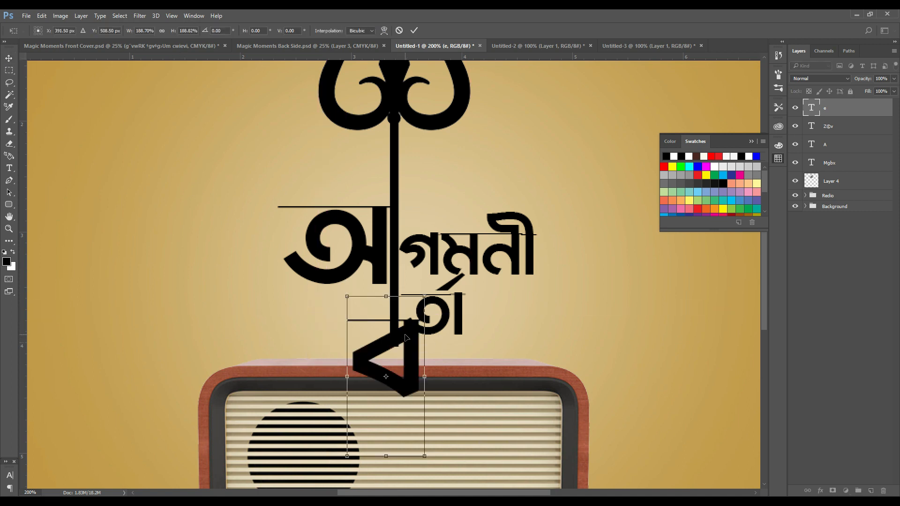
pyautogui.moveTo(406, 337); pyautogui.dragTo(377, 309)
pyautogui.press('Return')
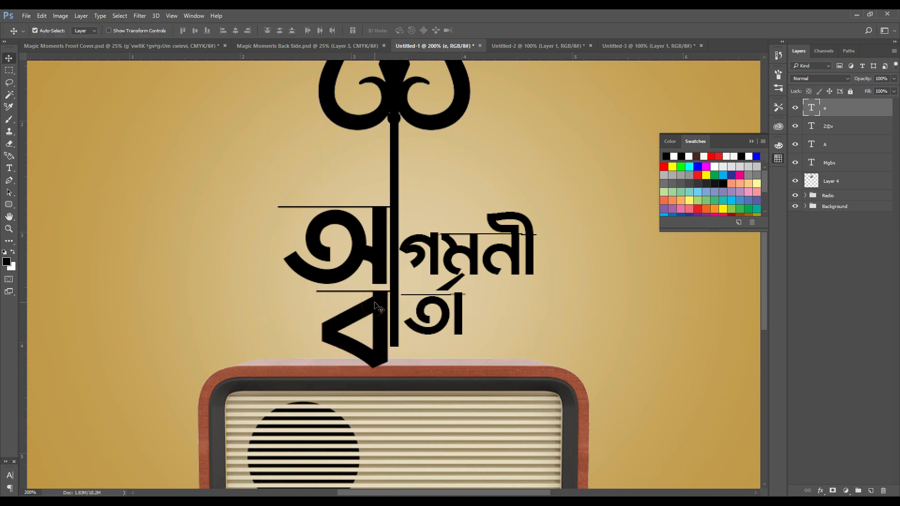
pyautogui.press('Left')
pyautogui.press('Left')
pyautogui.press('Left')
pyautogui.press('Down')
pyautogui.press('Down')
pyautogui.press('Down')
pyautogui.press('Down')
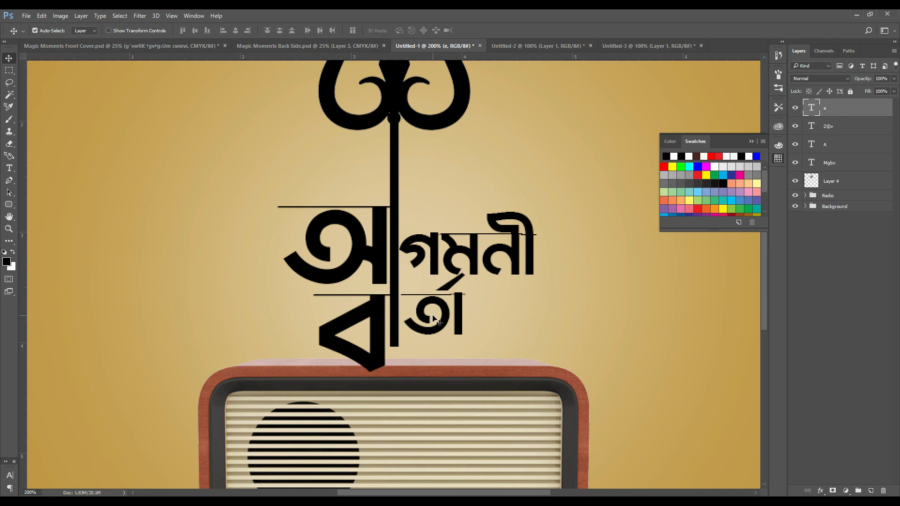
# Nudge র্তা left until it sits tight against the right side of the trident's shaft
pyautogui.click(427, 304)
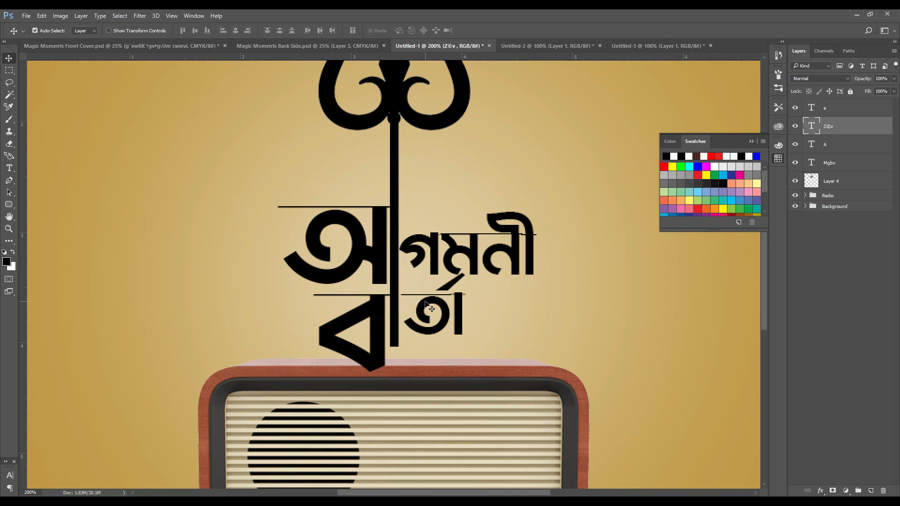
pyautogui.press('Left')
pyautogui.press('Left')
pyautogui.press('Left')
pyautogui.press('Left')
pyautogui.press('Left')
pyautogui.press('Left')
pyautogui.press('Left')
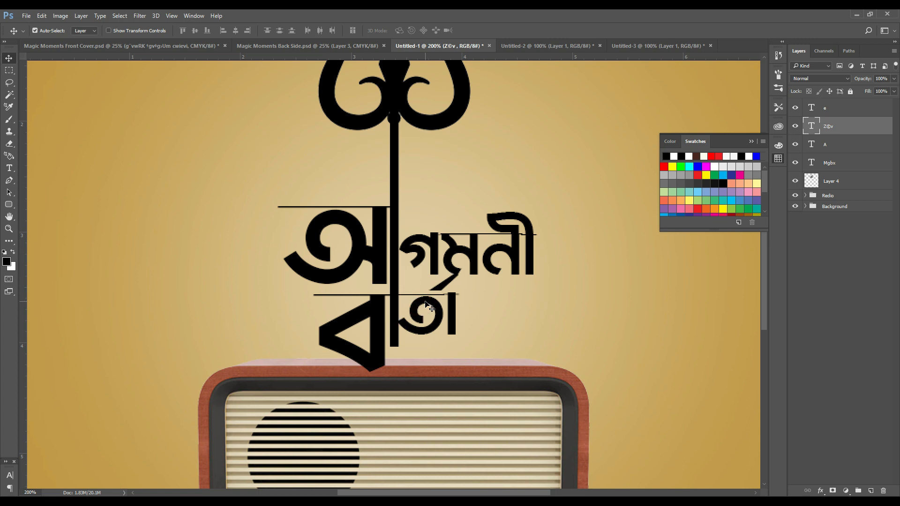
# Move the trident straight down so its prongs sit just above the lettering and the shaft extends below ব
pyautogui.hotkey('ctrl', '-')
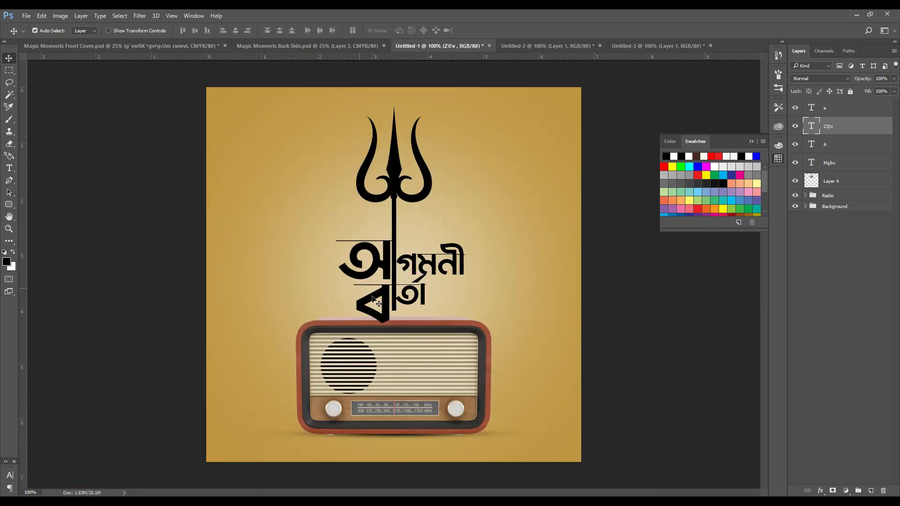
pyautogui.hotkey('ctrl', '+')
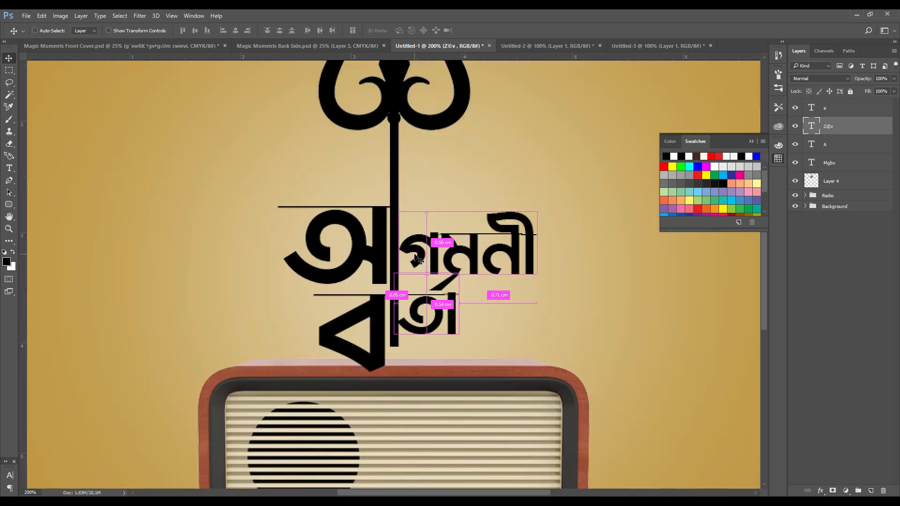
pyautogui.hotkey('ctrl', '-')
pyautogui.moveTo(395, 189); pyautogui.dragTo(395, 217)
pyautogui.press('Down')
pyautogui.press('Down')
pyautogui.press('Down')
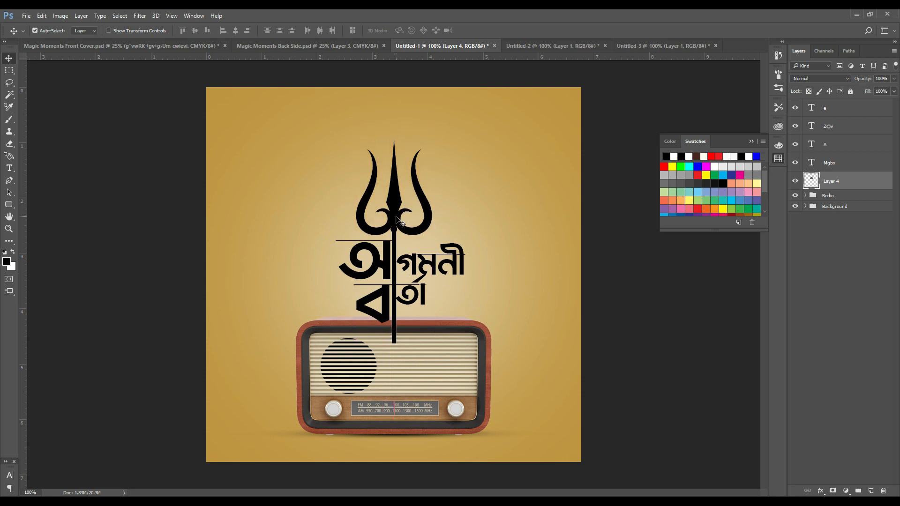
pyautogui.press('Up')
pyautogui.hotkey('ctrl', '+')
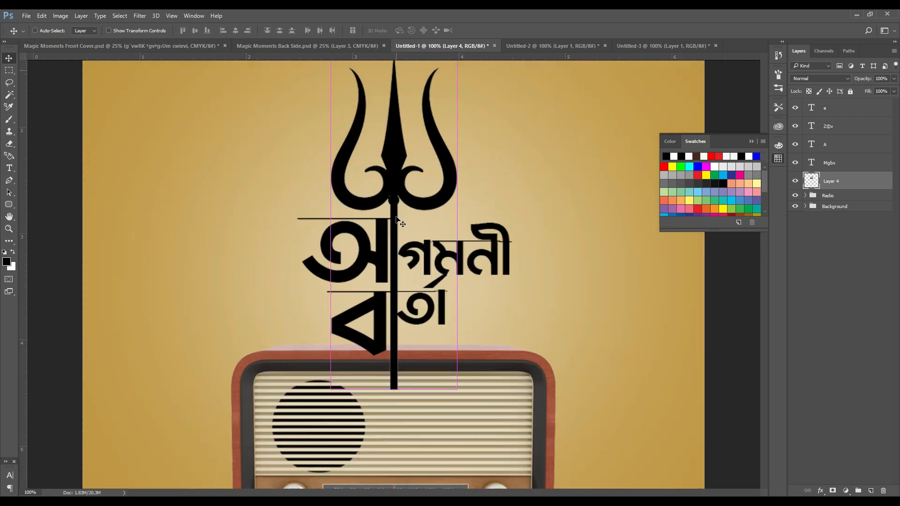
# Select the trident and all four lettering layers together and move them up until the shaft's lower end meets the radio's top
pyautogui.keyDown('shift'); pyautogui.click(310, 232); pyautogui.keyUp('shift')
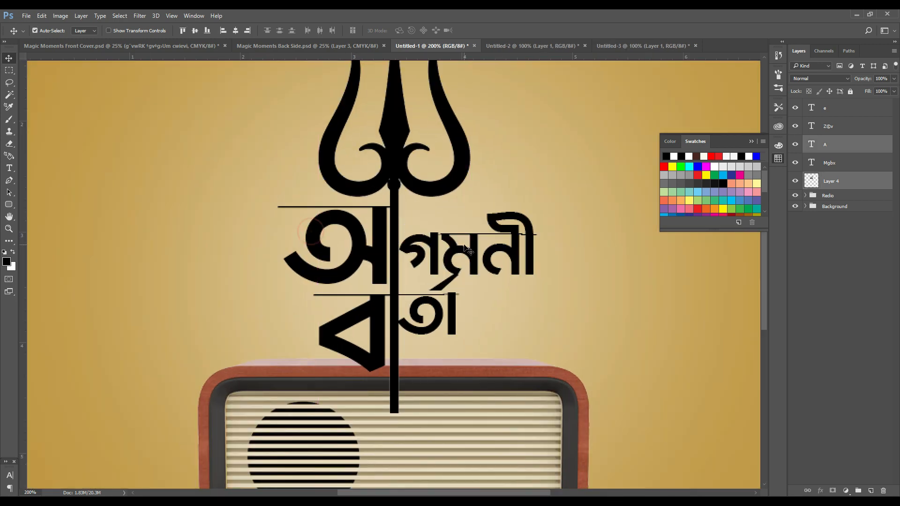
pyautogui.keyDown('shift'); pyautogui.click(454, 249); pyautogui.keyUp('shift')
pyautogui.moveTo(419, 302); pyautogui.dragTo(433, 300)
pyautogui.hotkey('ctrl', 'z')
pyautogui.moveTo(339, 350); pyautogui.dragTo(346, 336)
pyautogui.hotkey('ctrl', 'z')
pyautogui.hotkey('ctrl', '-')
pyautogui.hotkey('ctrl', '-')
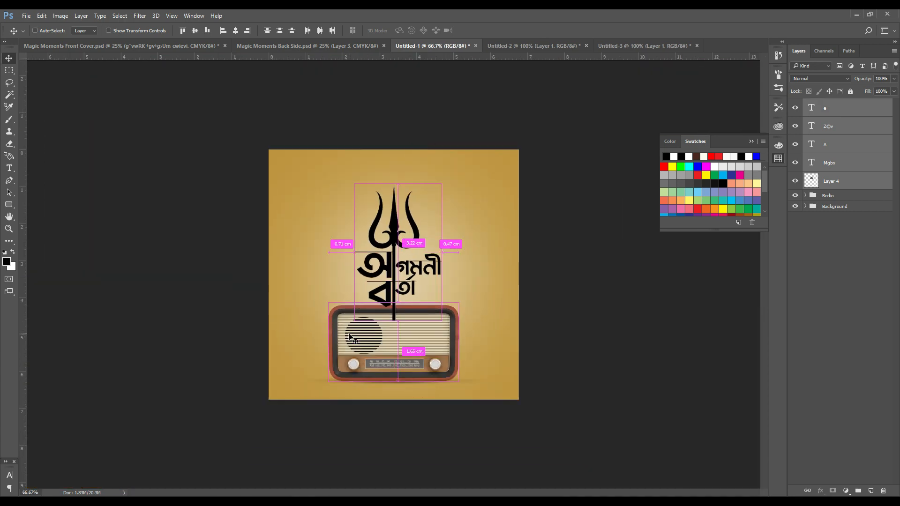
pyautogui.hotkey('ctrl', 't')
pyautogui.moveTo(425, 271); pyautogui.dragTo(426, 254)
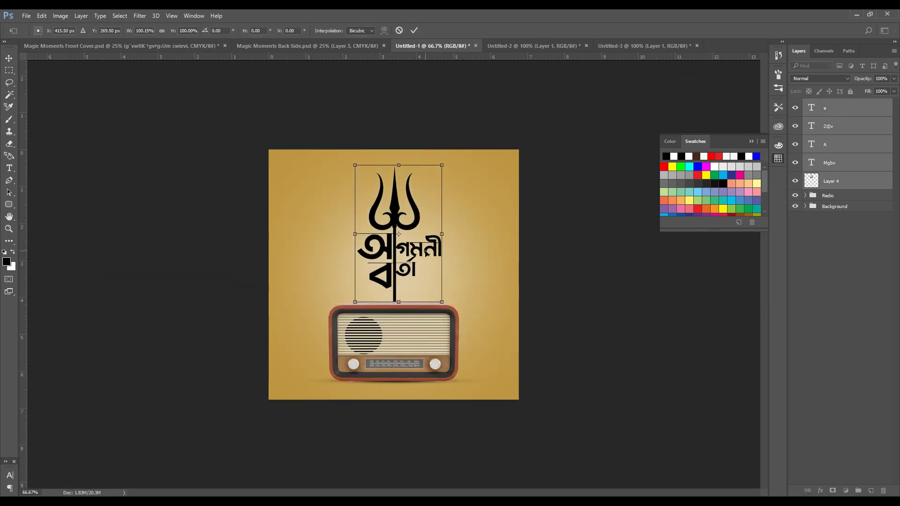
pyautogui.press('Return')
# Group the selected trident and lettering layers and name the group Type
pyautogui.hotkey('ctrl', 'g')
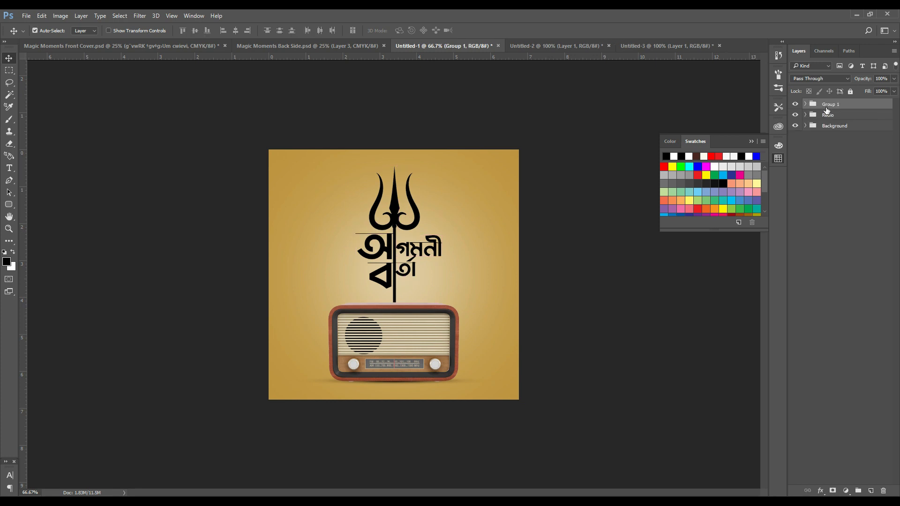
pyautogui.doubleClick(827, 105)
pyautogui.write('Type')
pyautogui.press('Return')
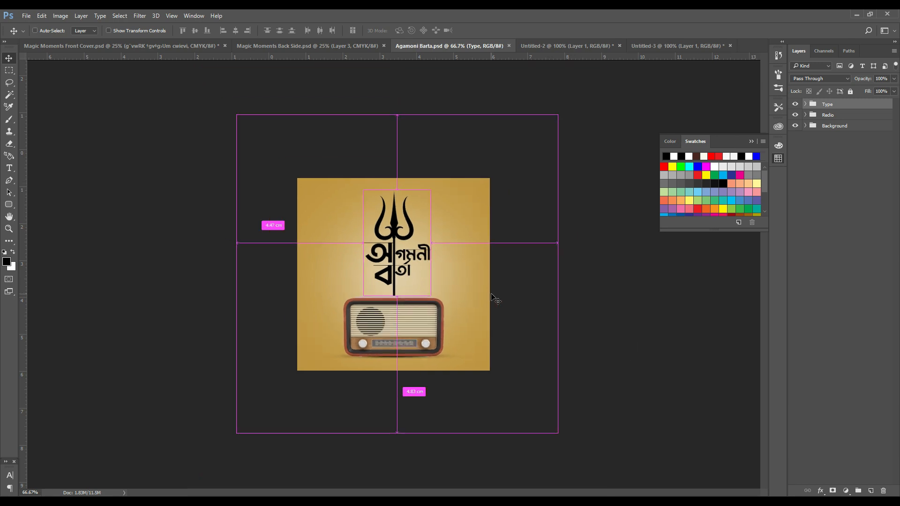
pyautogui.hotkey('ctrl', '+')
pyautogui.hotkey('ctrl', '-')
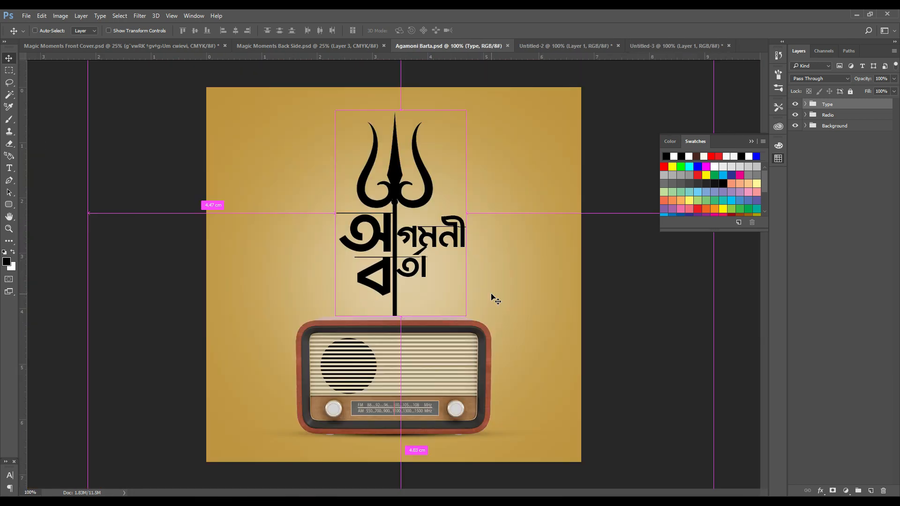
pyautogui.click(392, 178)
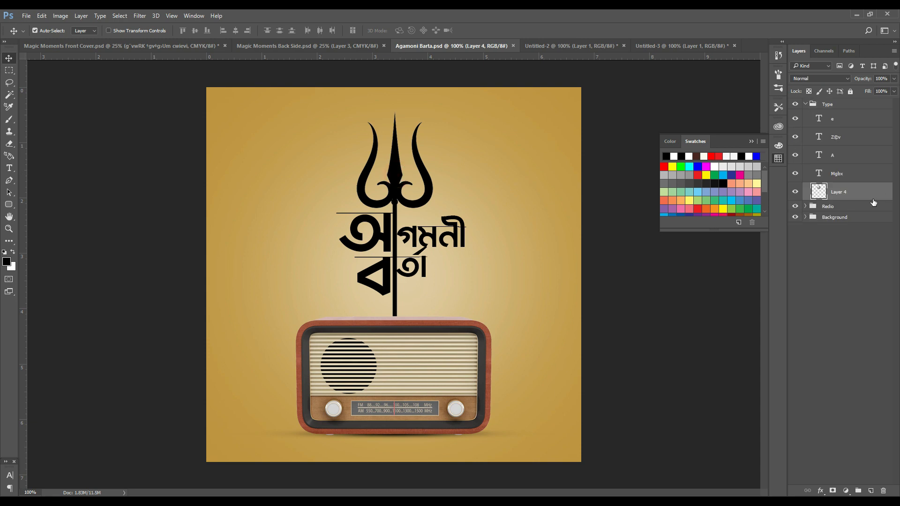
pyautogui.click(821, 490)
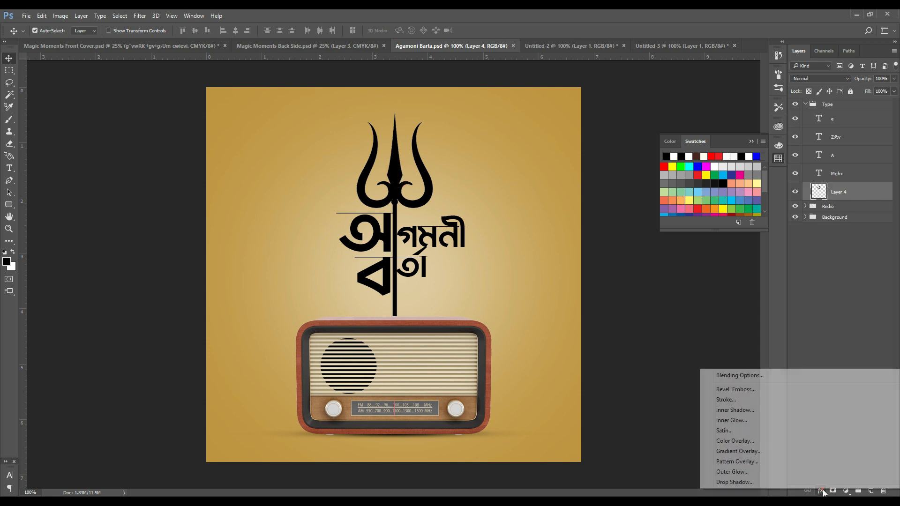
pyautogui.click(753, 452)
pyautogui.moveTo(370, 88); pyautogui.dragTo(599, 160)
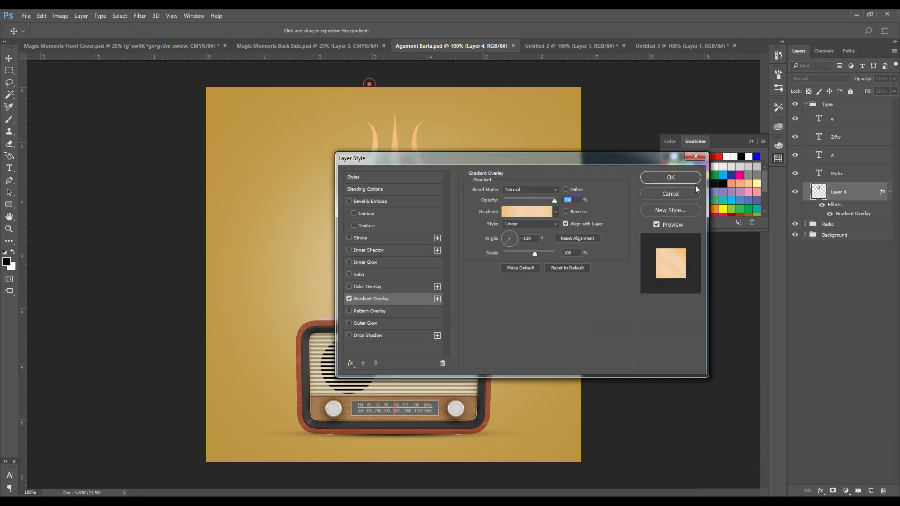
pyautogui.moveTo(695, 184); pyautogui.dragTo(818, 241)
pyautogui.click(889, 270)
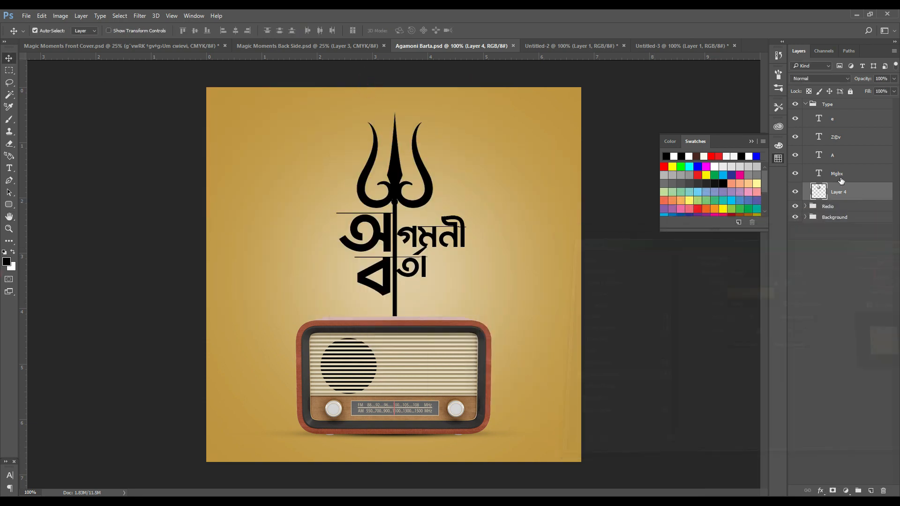
# Collapse the Type group and convert it to a smart object
pyautogui.click(805, 105)
pyautogui.rightClick(805, 105)
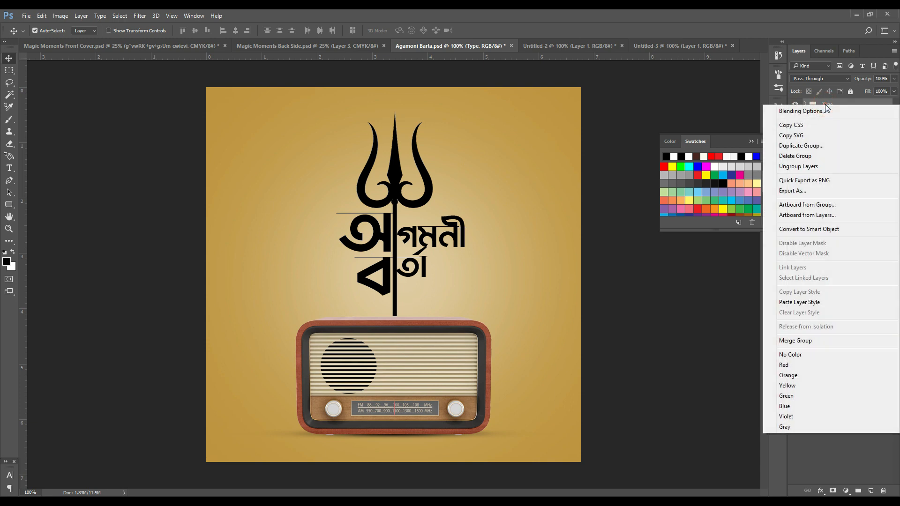
pyautogui.click(807, 228)
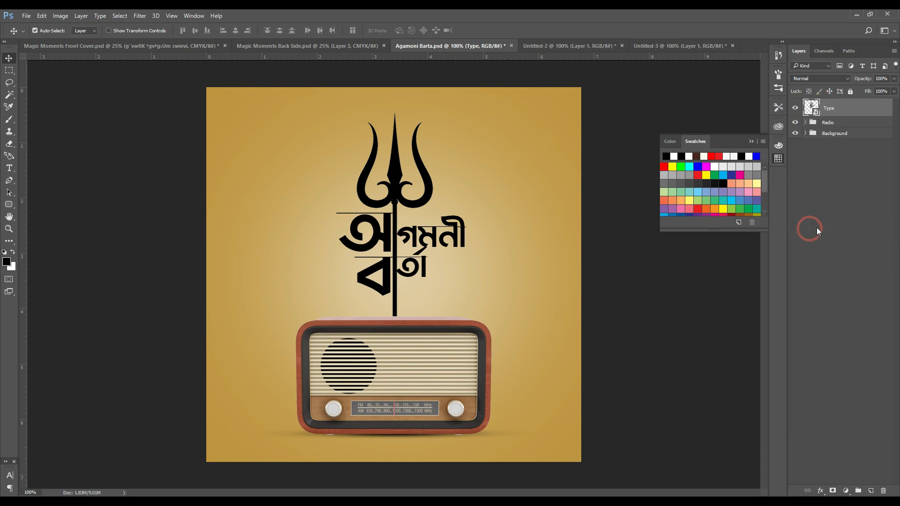
# Add a Gradient Overlay to the Type smart object, reset it to the default settings, and set its angle to 43°
pyautogui.click(820, 490)
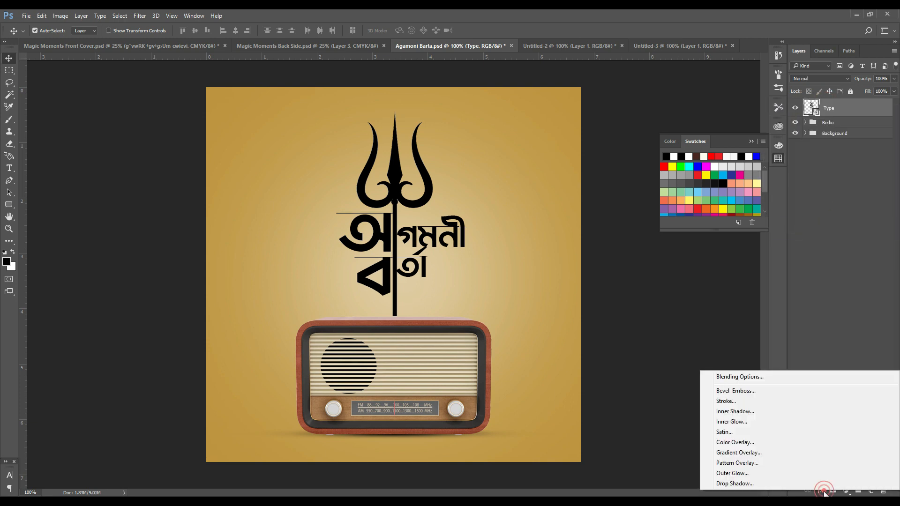
pyautogui.click(741, 453)
pyautogui.moveTo(528, 105); pyautogui.dragTo(792, 164)
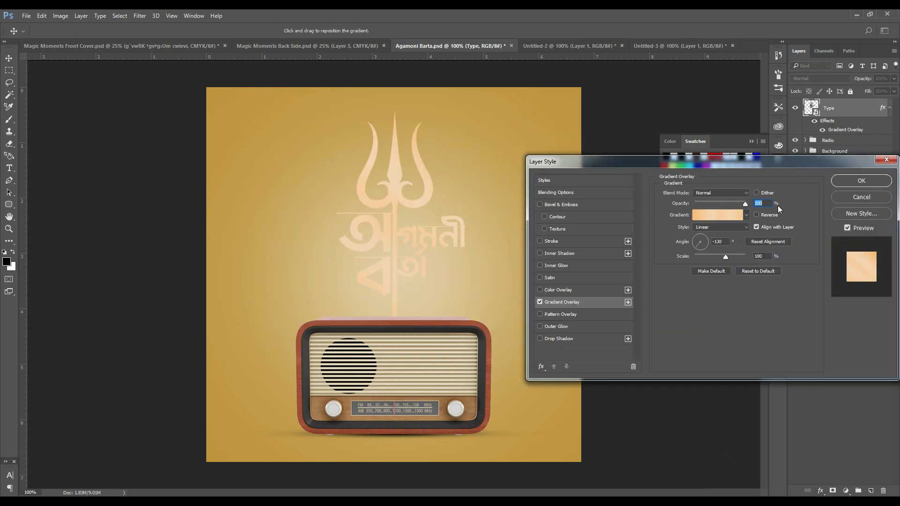
pyautogui.click(752, 271)
pyautogui.click(704, 239)
pyautogui.moveTo(702, 237); pyautogui.dragTo(707, 236)
# Set the gradient's start stop at 5% to the radio's dark frame colour and its end stop to the radio's reddish-brown wood
pyautogui.click(708, 215)
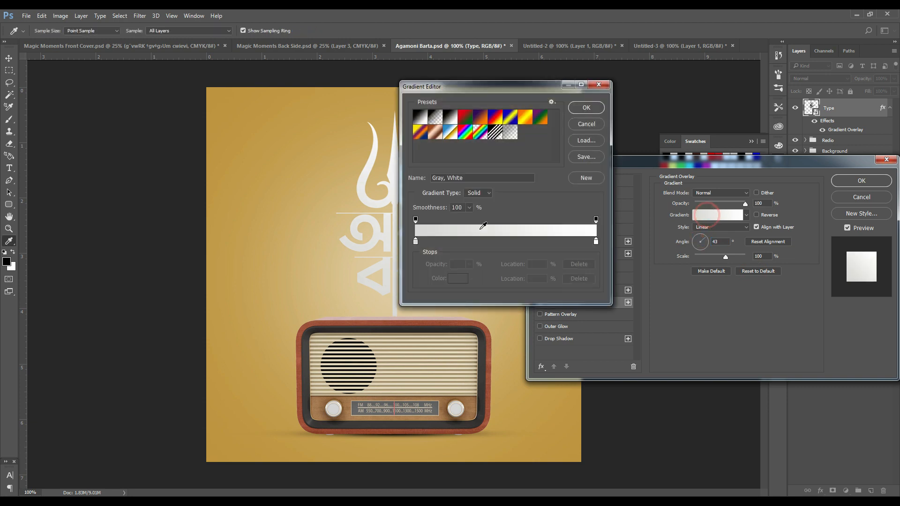
pyautogui.moveTo(416, 242); pyautogui.dragTo(424, 241)
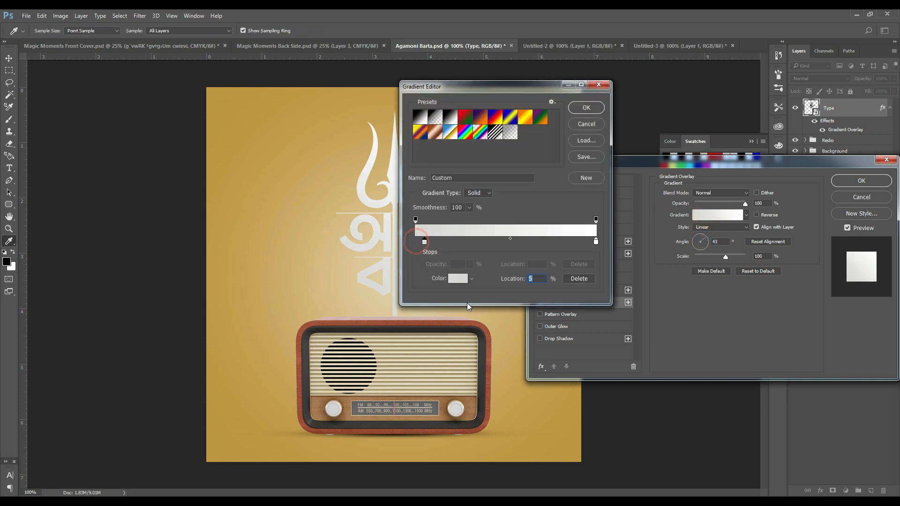
pyautogui.click(483, 328)
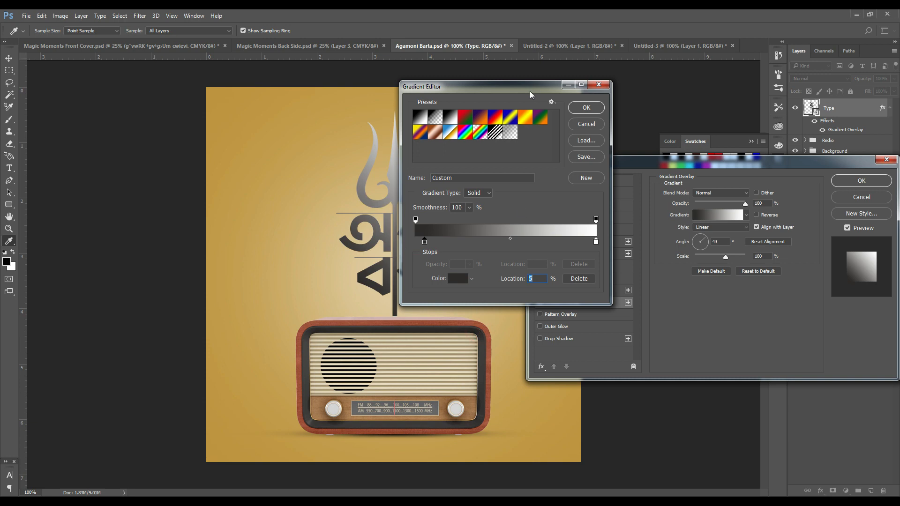
pyautogui.moveTo(529, 91); pyautogui.dragTo(693, 144)
pyautogui.click(759, 295)
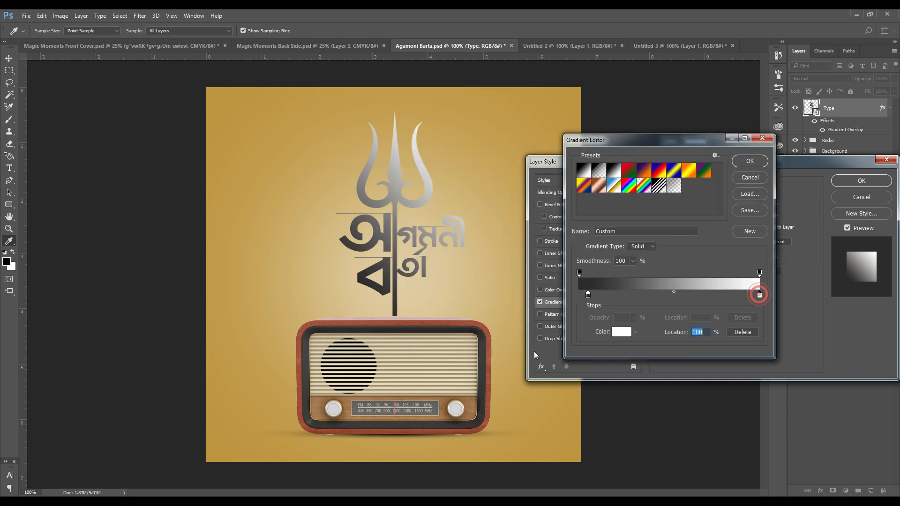
pyautogui.click(490, 342)
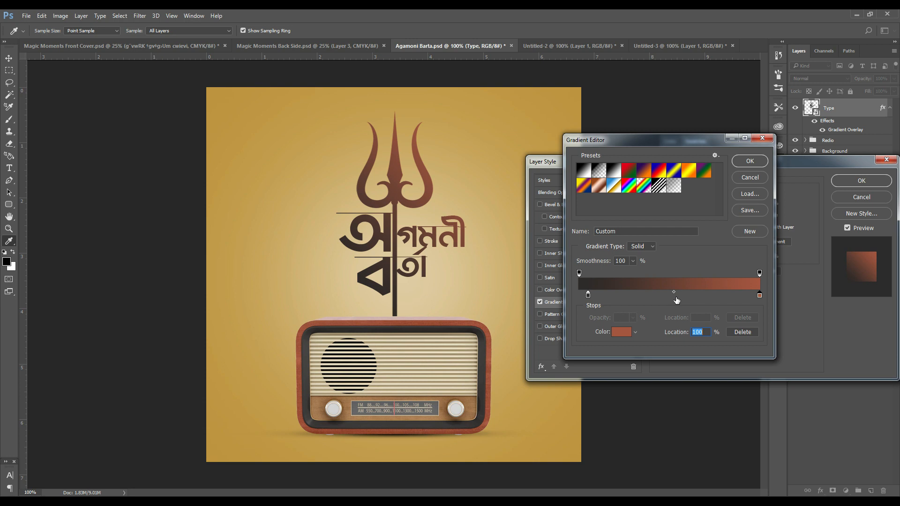
# Add reddish-brown gradient stops at 36% and 70% with a dark brown stop at 57% between them, and apply the gradient
pyautogui.click(676, 296)
pyautogui.click(692, 296)
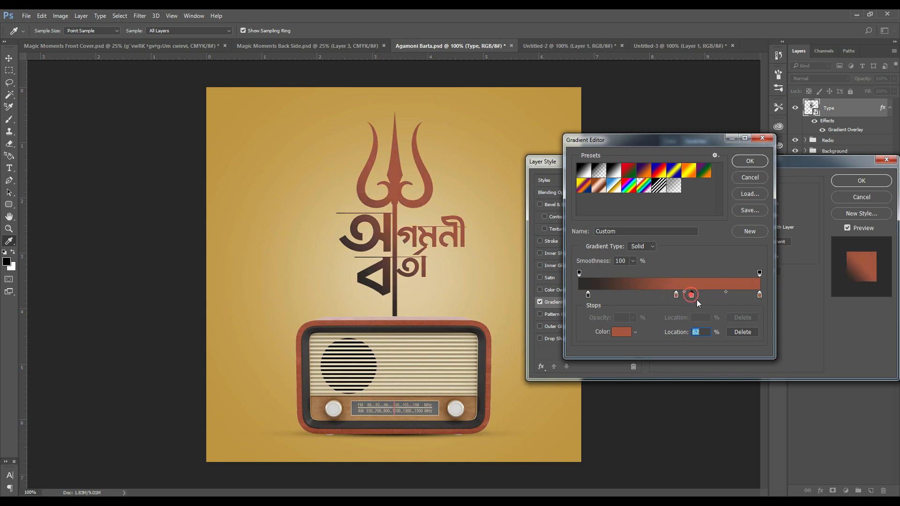
pyautogui.click(617, 283)
pyautogui.moveTo(676, 295); pyautogui.dragTo(646, 299)
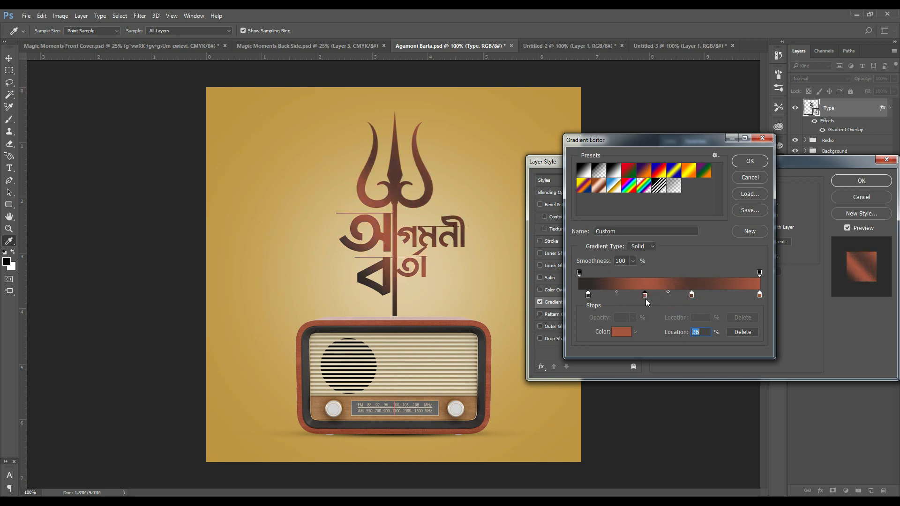
pyautogui.click(704, 296)
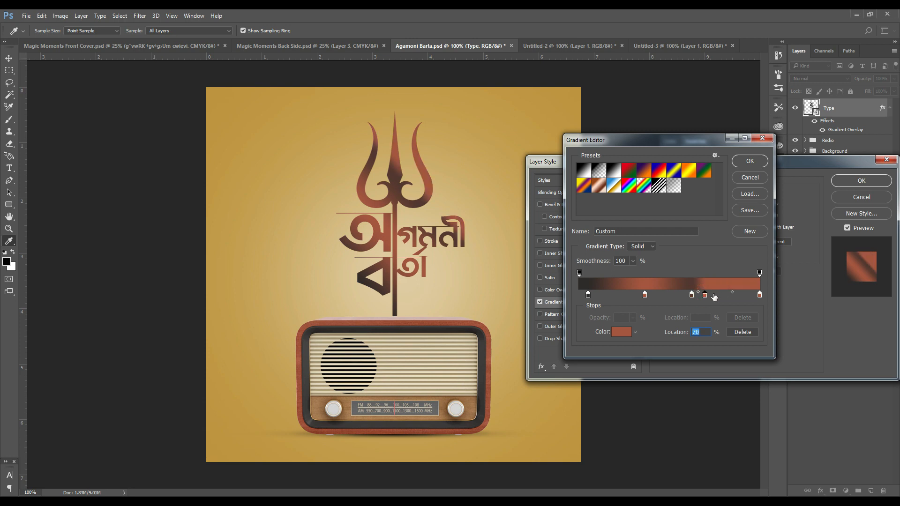
pyautogui.moveTo(692, 299); pyautogui.dragTo(677, 299)
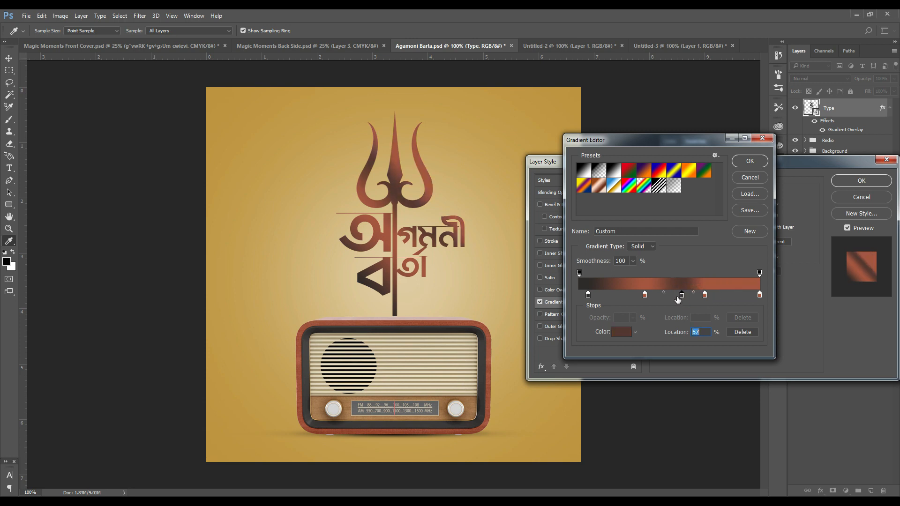
pyautogui.press('Return')
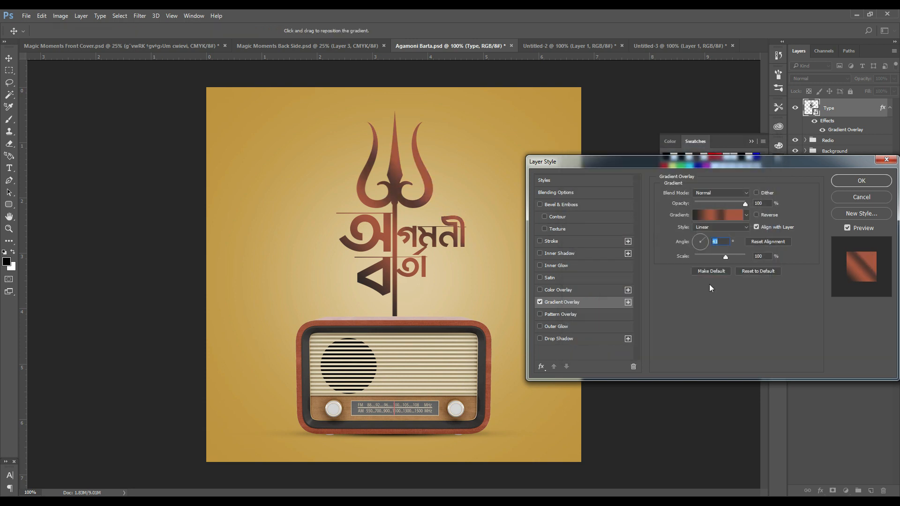
# Add an 8 px outside Stroke and an Outer Glow with 48% opacity and 95 px size to the Type smart object
pyautogui.click(561, 240)
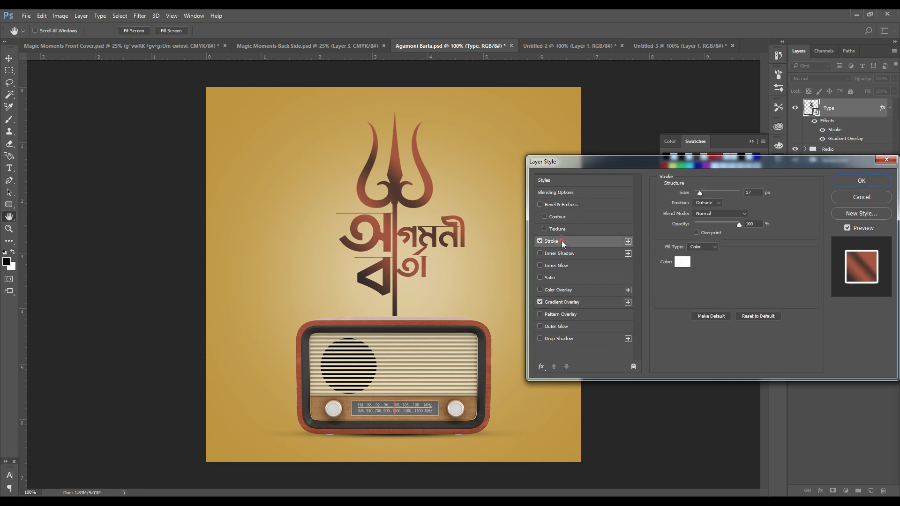
pyautogui.moveTo(701, 195); pyautogui.dragTo(698, 195)
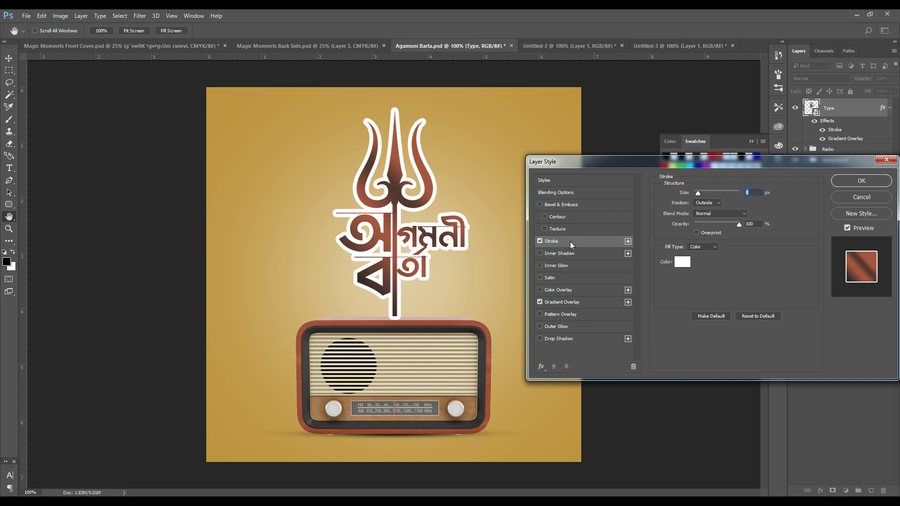
pyautogui.click(566, 325)
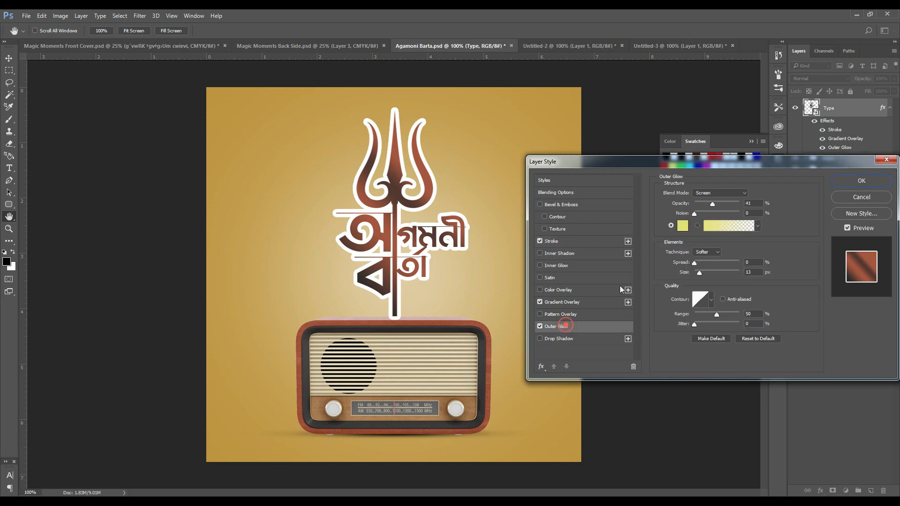
pyautogui.moveTo(712, 205); pyautogui.dragTo(715, 204)
pyautogui.moveTo(699, 272)
pyautogui.mouseDown()
pyautogui.moveTo(713, 274)
pyautogui.moveTo(692, 264)
pyautogui.mouseUp()
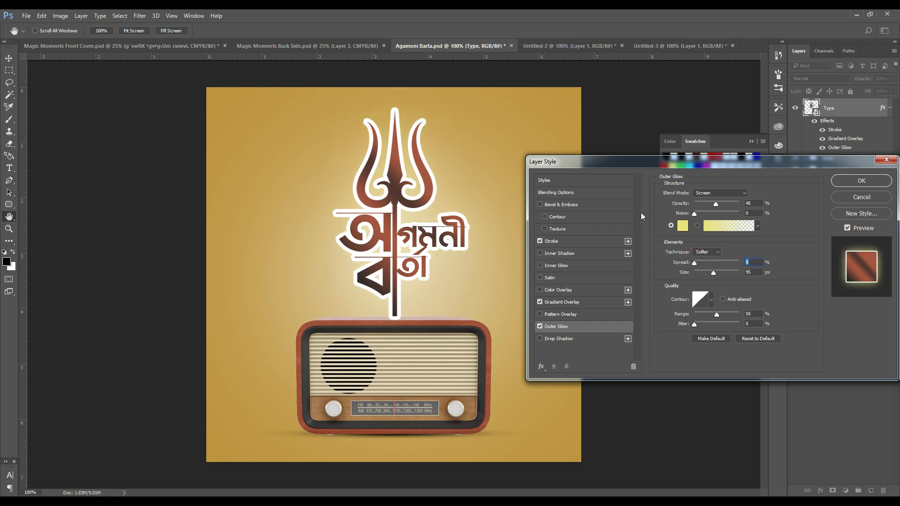
# Set the lettering's stroke colour to pale beige #eaddc1 and apply the layer style
pyautogui.click(561, 241)
pyautogui.click(682, 259)
pyautogui.click(389, 172)
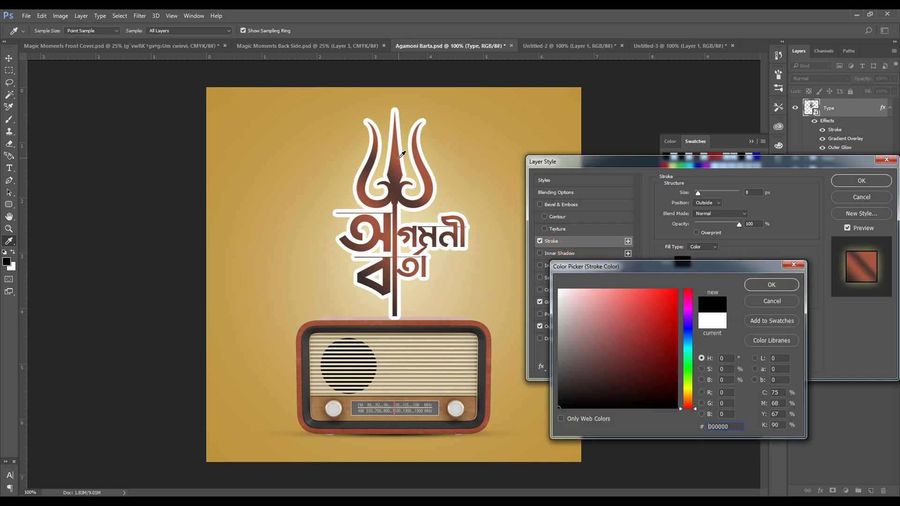
pyautogui.click(608, 303)
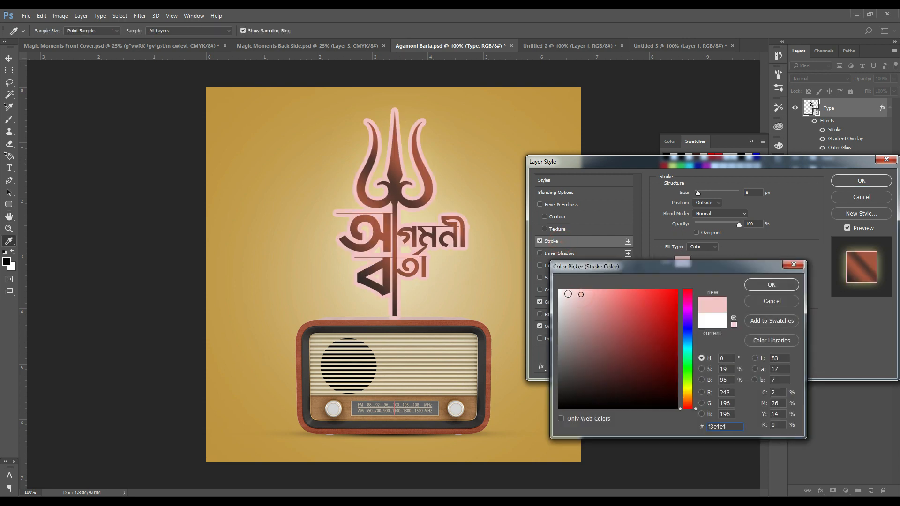
pyautogui.moveTo(482, 171); pyautogui.dragTo(518, 133)
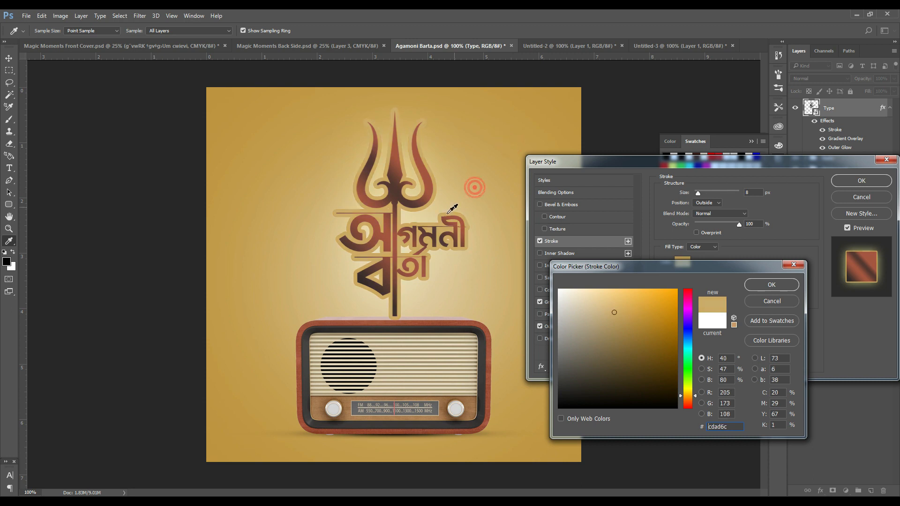
pyautogui.click(439, 274)
pyautogui.click(588, 299)
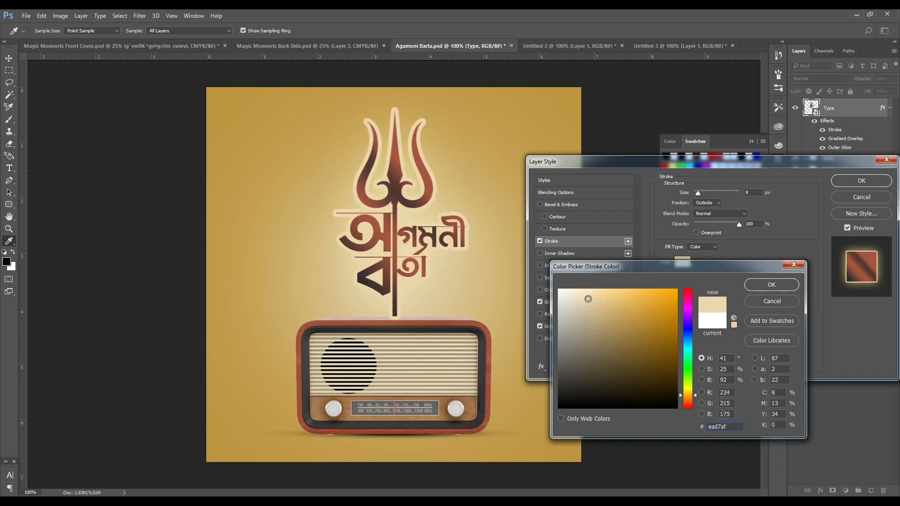
pyautogui.press('Return')
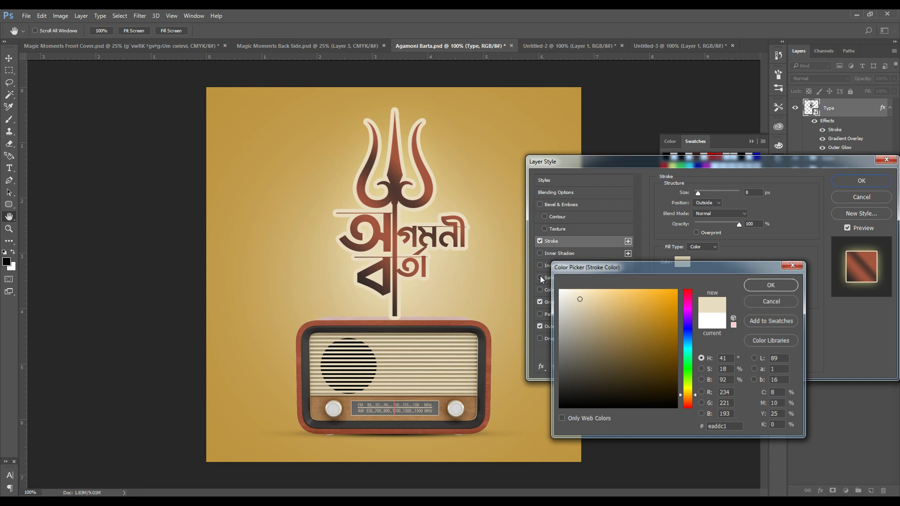
pyautogui.press('Return')
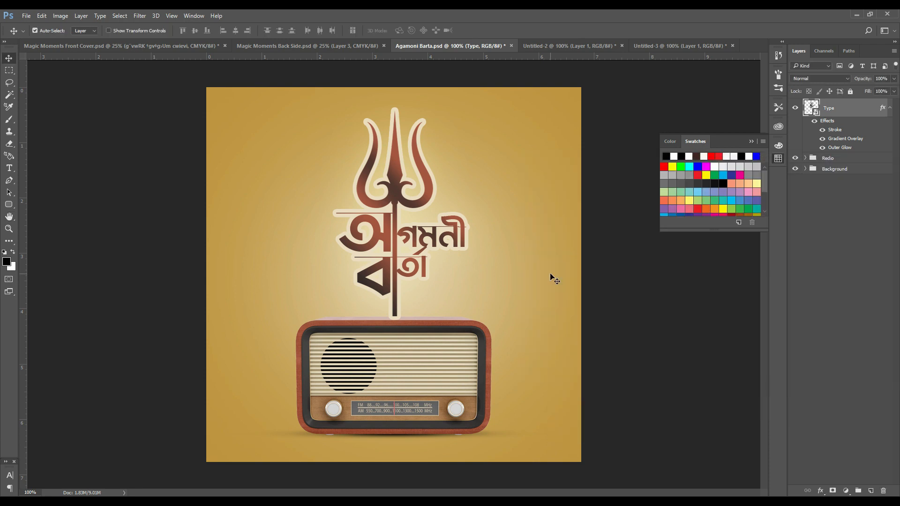
# Move the Type layer below the Redio group and save the document
pyautogui.press('ctrl')
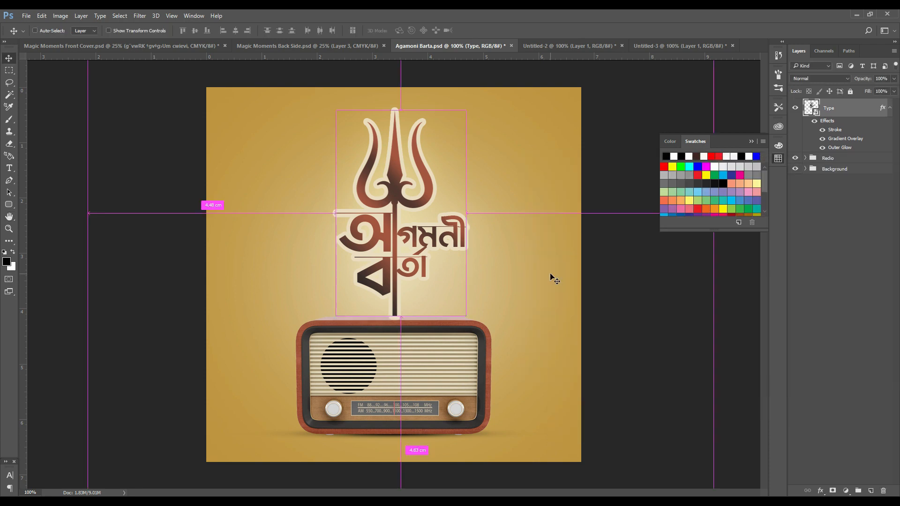
pyautogui.hotkey('ctrl', '[')
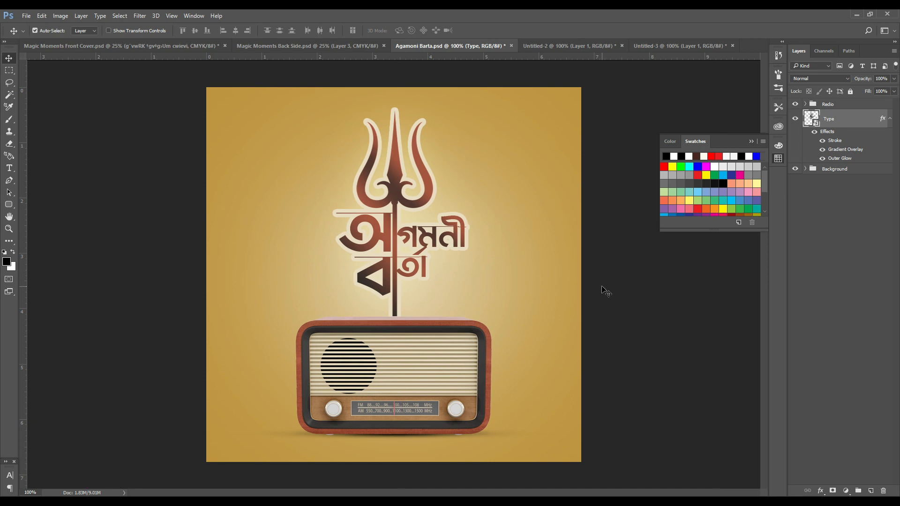
pyautogui.hotkey('ctrl', '-')
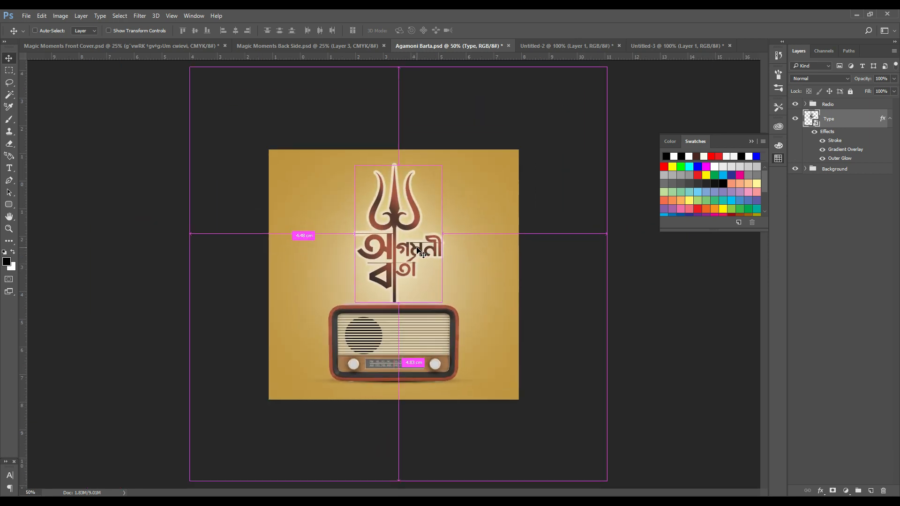
pyautogui.hotkey('ctrl', 's')
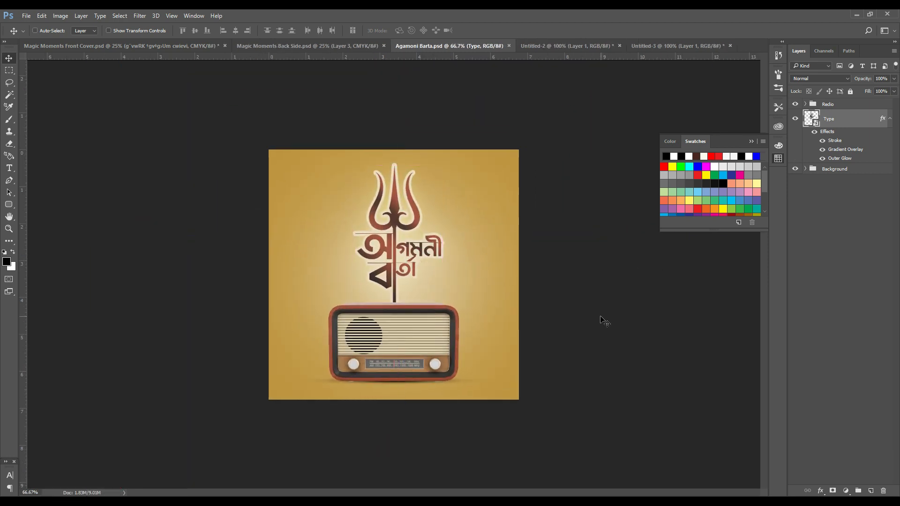
pyautogui.hotkey('ctrl', '+')
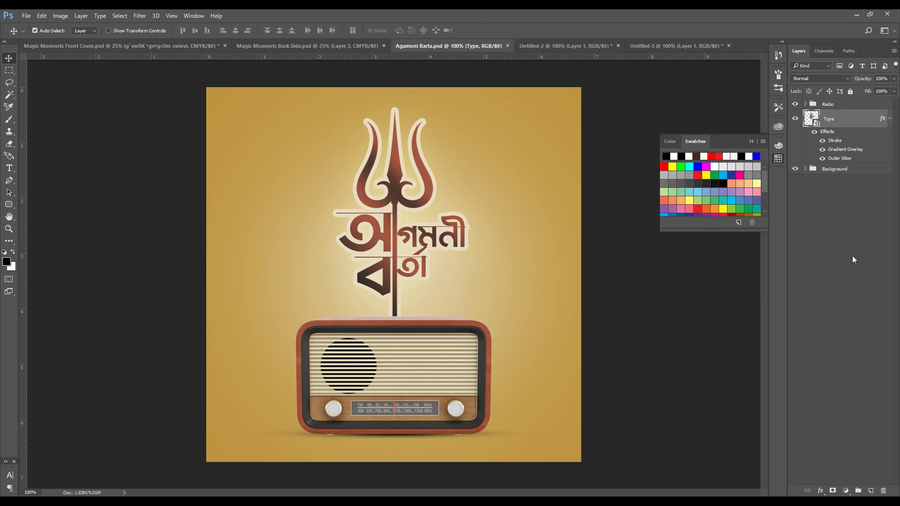
# Create a layer above the Redio group, hide the Redio group and Type layer, and draw a filled black circle with the Ellipse tool
pyautogui.click(826, 104)
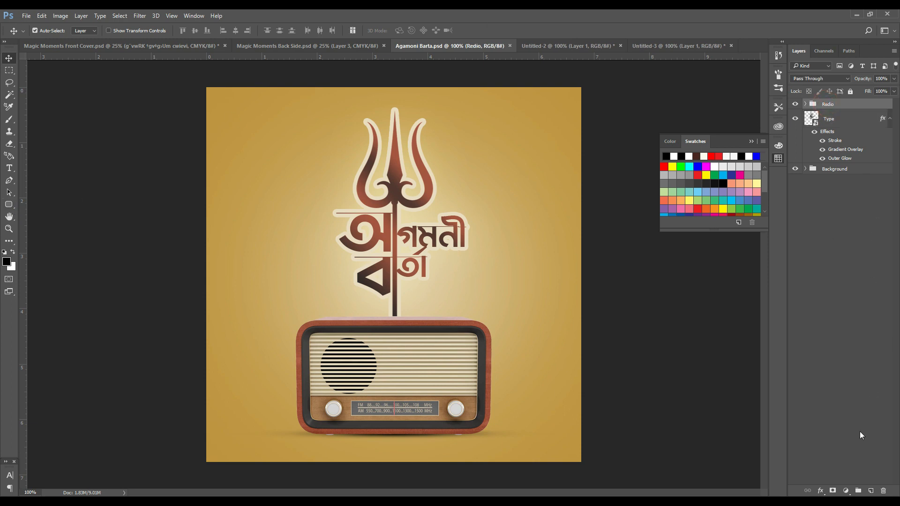
pyautogui.click(871, 491)
pyautogui.moveTo(16, 204); pyautogui.dragTo(46, 221)
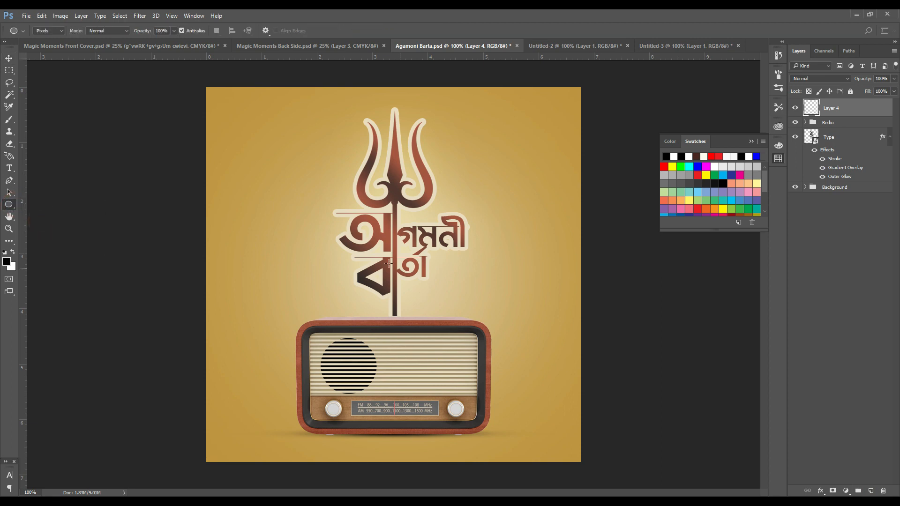
pyautogui.click(795, 122)
pyautogui.click(795, 108)
pyautogui.click(795, 137)
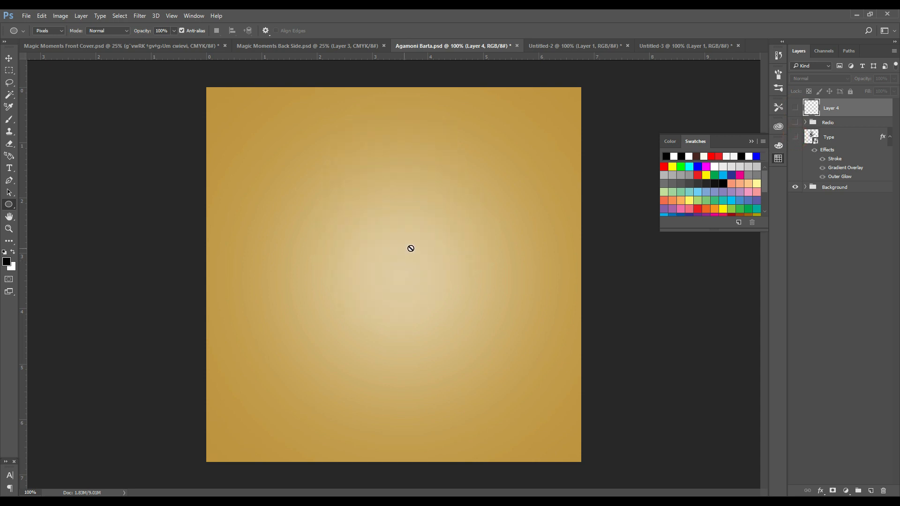
pyautogui.click(794, 111)
pyautogui.click(795, 111)
pyautogui.click(795, 110)
pyautogui.moveTo(402, 261); pyautogui.dragTo(496, 357)
# Reposition the black circle near the canvas centre, scale it to about 81.5%, and apply the transformation
pyautogui.click(9, 59)
pyautogui.click(794, 107)
pyautogui.click(794, 108)
pyautogui.hotkey('ctrl', 't')
pyautogui.moveTo(423, 227); pyautogui.dragTo(435, 259)
pyautogui.moveTo(496, 198); pyautogui.dragTo(479, 216)
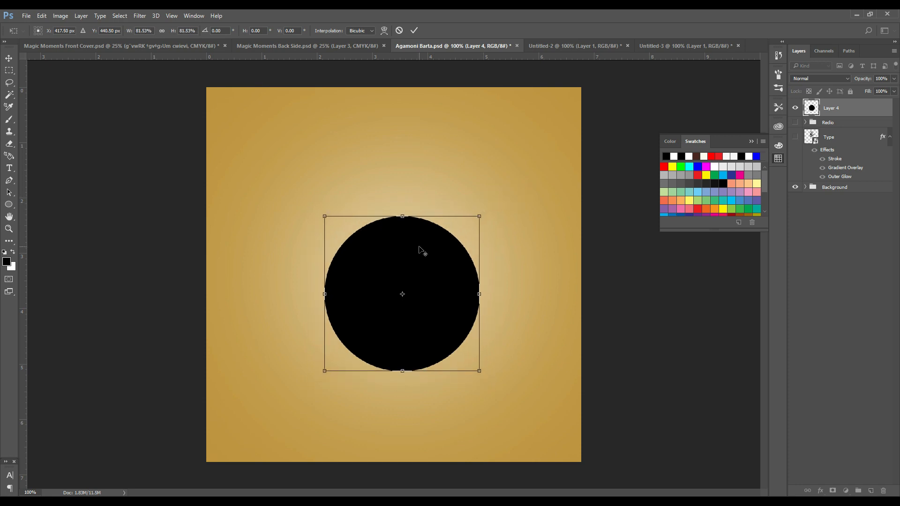
pyautogui.click(8, 206)
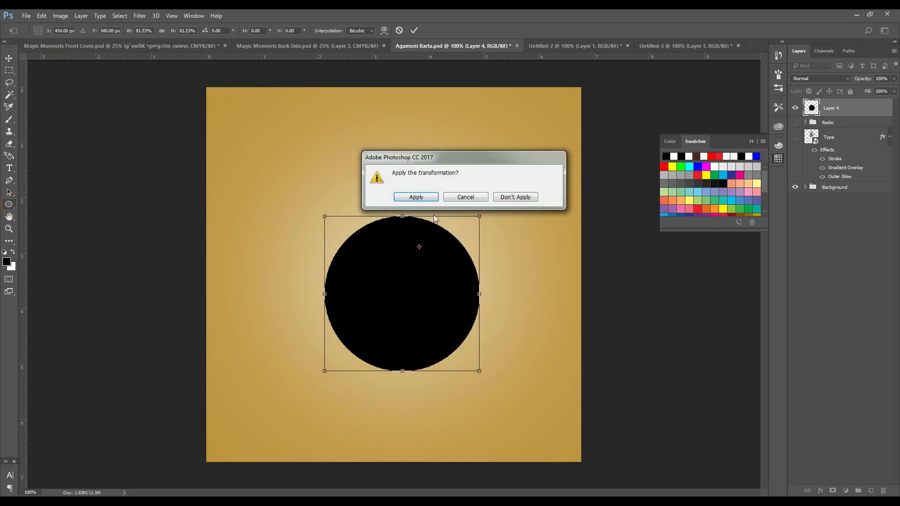
pyautogui.click(416, 197)
# Pick the raindrop custom shape and draw a black drop above the circle on a new layer
pyautogui.moveTo(11, 202); pyautogui.dragTo(49, 249)
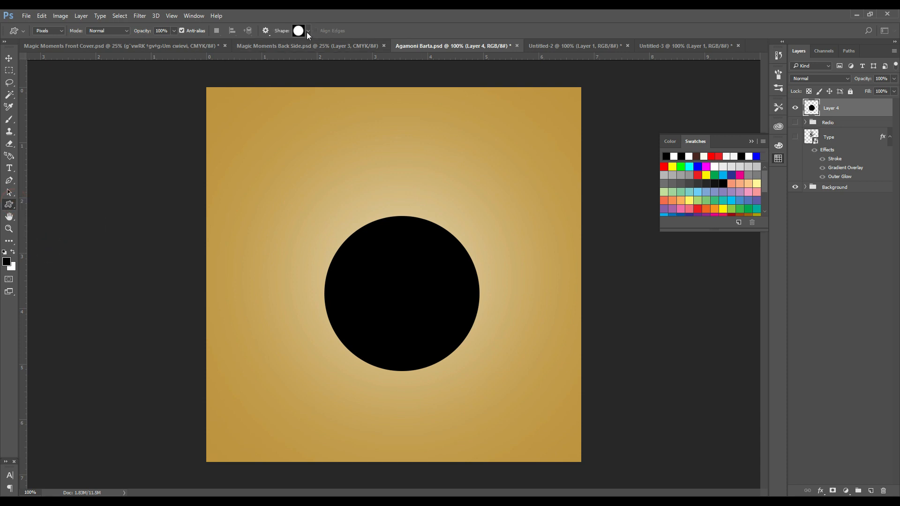
pyautogui.click(307, 32)
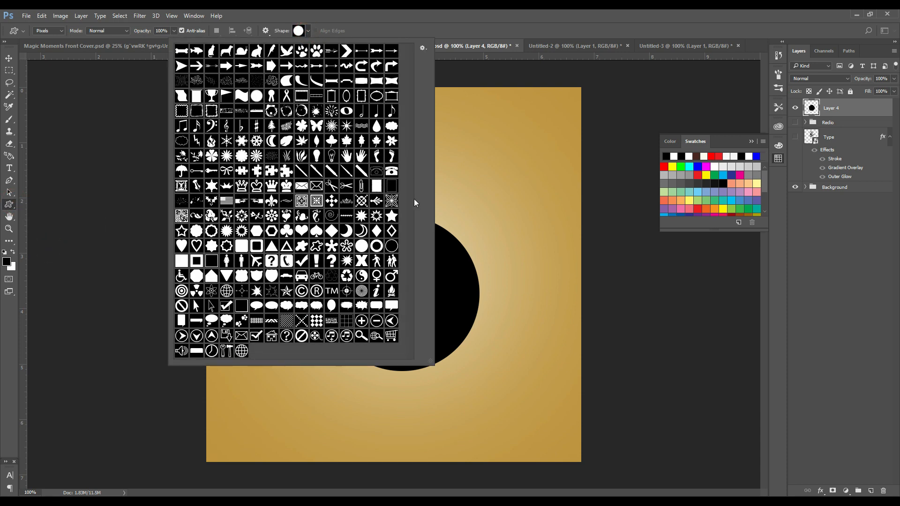
pyautogui.doubleClick(378, 126)
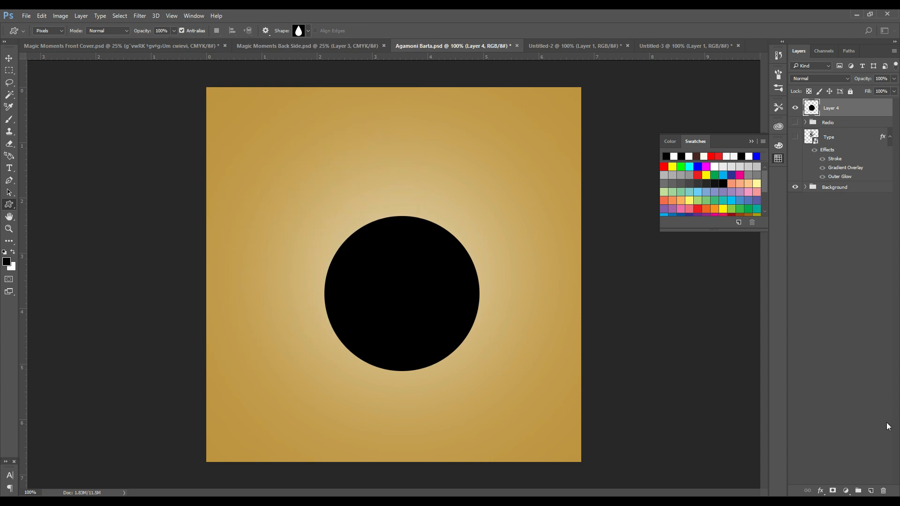
pyautogui.click(871, 491)
pyautogui.moveTo(419, 179); pyautogui.dragTo(439, 211)
# Transform the drop to point at the circle, place a flipped copy below the circle, and merge both drops into one layer
pyautogui.click(8, 57)
pyautogui.hotkey('ctrl', 't')
pyautogui.moveTo(342, 139); pyautogui.dragTo(480, 211)
pyautogui.moveTo(437, 160); pyautogui.dragTo(409, 412)
pyautogui.press('Return')
pyautogui.hotkey('ctrl', 't')
pyautogui.moveTo(351, 386); pyautogui.dragTo(404, 401)
pyautogui.press('Return')
pyautogui.keyDown('shift'); pyautogui.click(404, 180); pyautogui.keyUp('shift')
pyautogui.hotkey('ctrl', 'e')
# Duplicate the pair of drops, rotate the copy 90° around the circle, and merge it with the original pair
pyautogui.hotkey('ctrl', 'j')
pyautogui.hotkey('ctrl', 't')
pyautogui.moveTo(347, 135); pyautogui.dragTo(495, 258)
pyautogui.press('Return')
pyautogui.hotkey('ctrl', 'e')
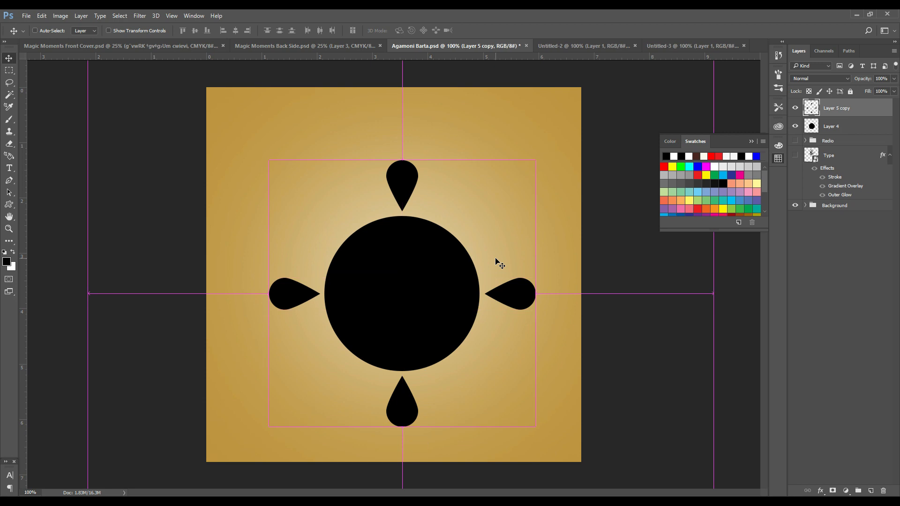
# Duplicate the four drops, rotate the copy 45° to fill the gaps between them, and merge both layers
pyautogui.hotkey('ctrl', 'j')
pyautogui.hotkey('ctrl', 't')
pyautogui.moveTo(296, 126); pyautogui.dragTo(450, 136)
pyautogui.press('Return')
pyautogui.hotkey('ctrl', 'e')
# Duplicate the eight-drop ring, rotate the copy halfway between the existing drops, and merge it into a sixteen-drop ring
pyautogui.hotkey('ctrl', 'j')
pyautogui.hotkey('ctrl', 't')
pyautogui.moveTo(377, 149); pyautogui.dragTo(423, 123)
pyautogui.press('Return')
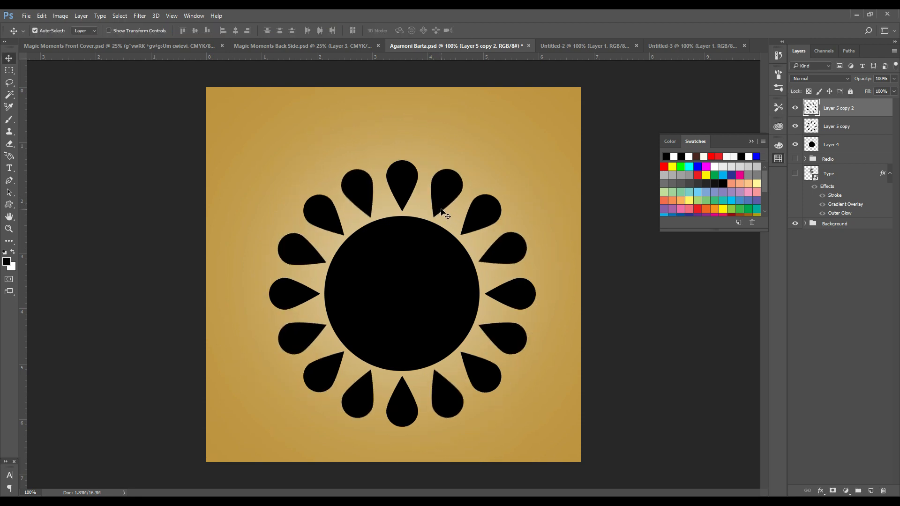
pyautogui.hotkey('ctrl', 'e')
# Scale the sixteen-drop ring down slightly about its centre so the drops sit closer to the circle
pyautogui.hotkey('ctrl', 't')
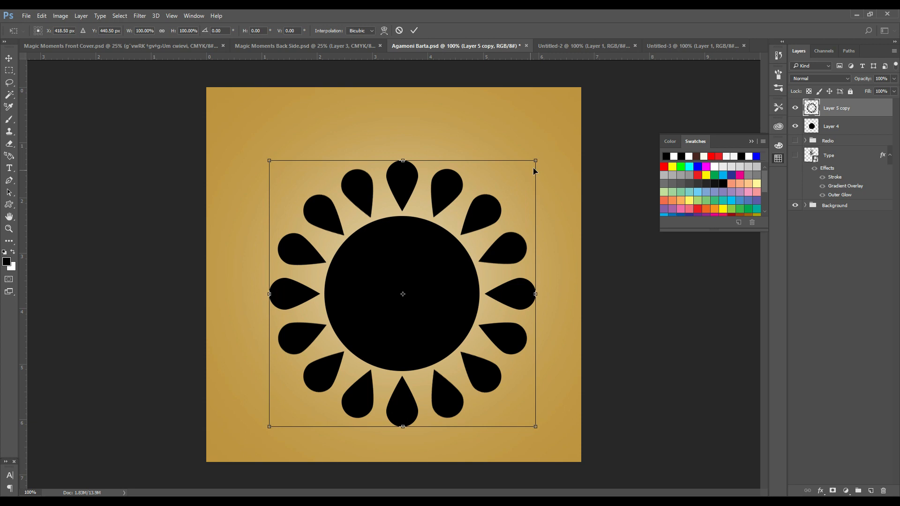
pyautogui.moveTo(535, 162); pyautogui.dragTo(531, 165)
pyautogui.doubleClick(432, 253)
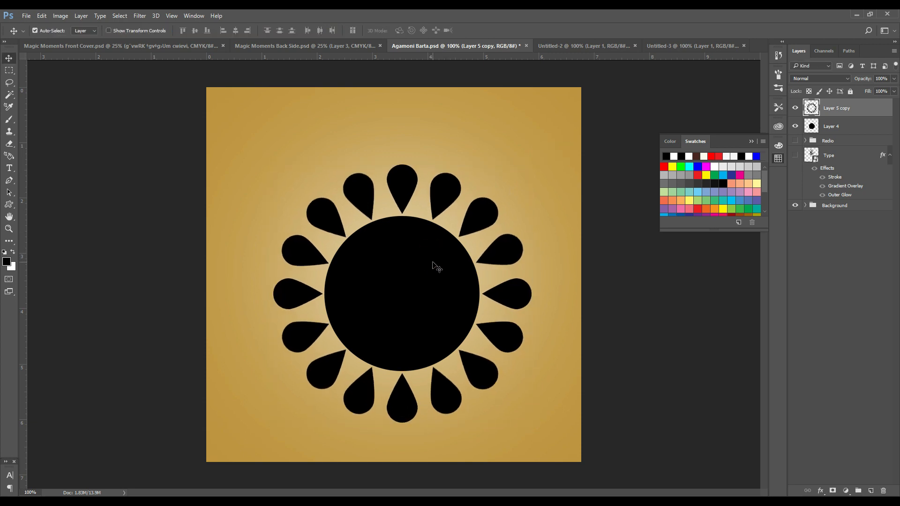
# Load the black circle as a selection, contract it, delete the inside to leave a thin outline, and deselect
pyautogui.click(432, 264)
pyautogui.keyDown('ctrl'); pyautogui.click(812, 129); pyautogui.keyUp('ctrl')
pyautogui.click(119, 15)
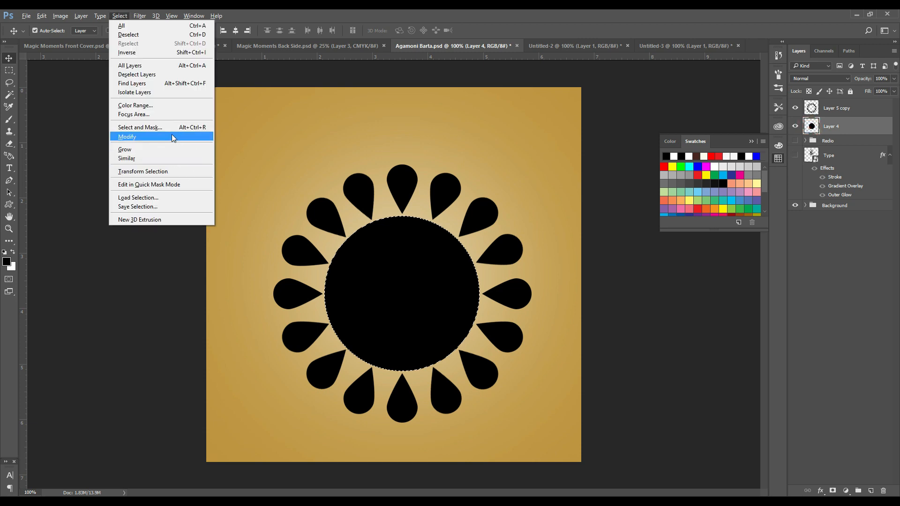
pyautogui.click(159, 139)
pyautogui.click(262, 163)
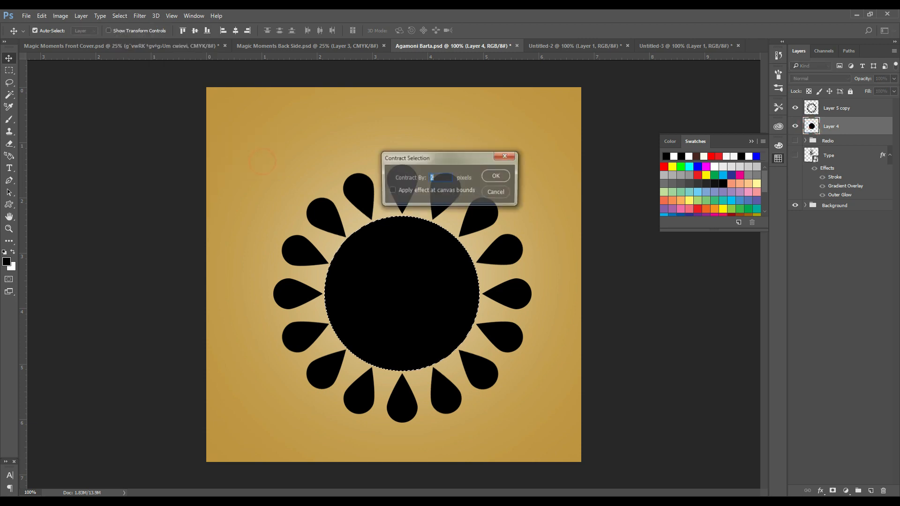
pyautogui.press('Return')
pyautogui.press('Delete')
pyautogui.hotkey('ctrl', 'd')
# Merge the circle outline with the ring of drops and set the merged layer's blend mode to Soft Light
pyautogui.keyDown('shift'); pyautogui.click(828, 116); pyautogui.keyUp('shift')
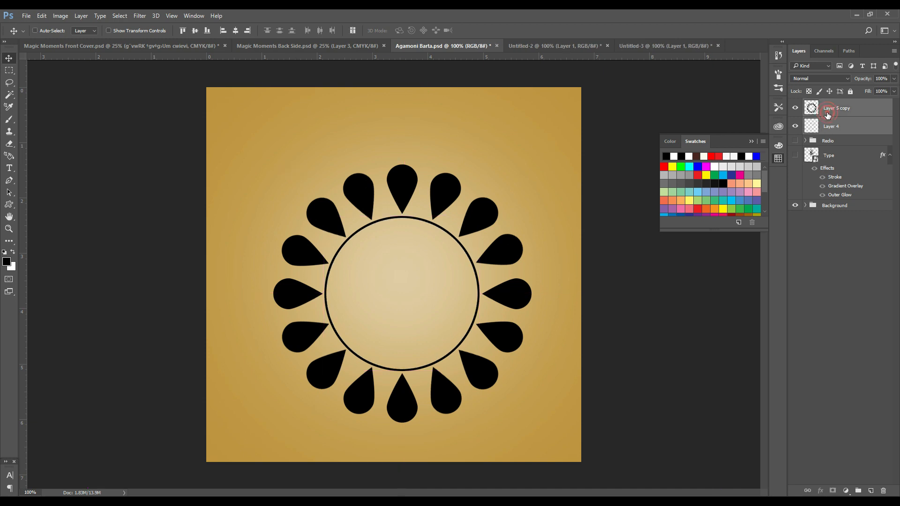
pyautogui.hotkey('ctrl', 'e')
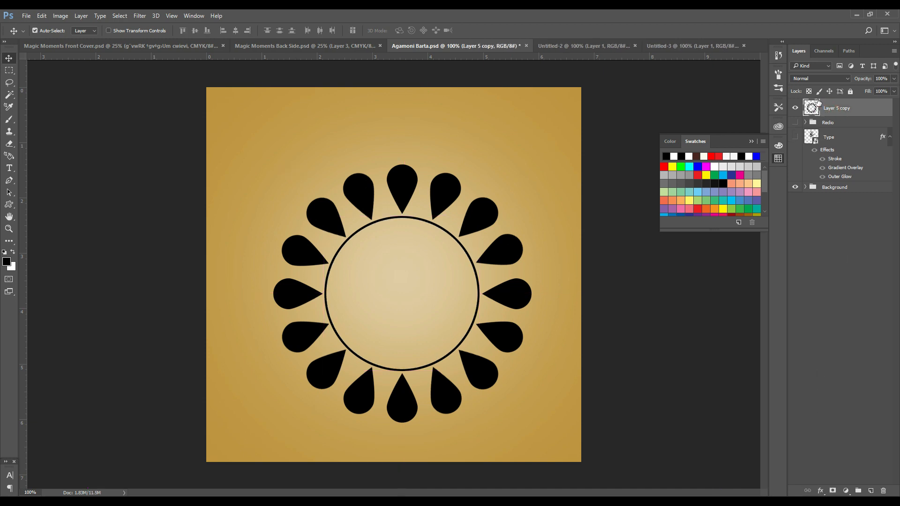
pyautogui.click(813, 83)
pyautogui.click(814, 97)
pyautogui.scroll(-4, 813, 81)
pyautogui.scroll(-1, 813, 80)
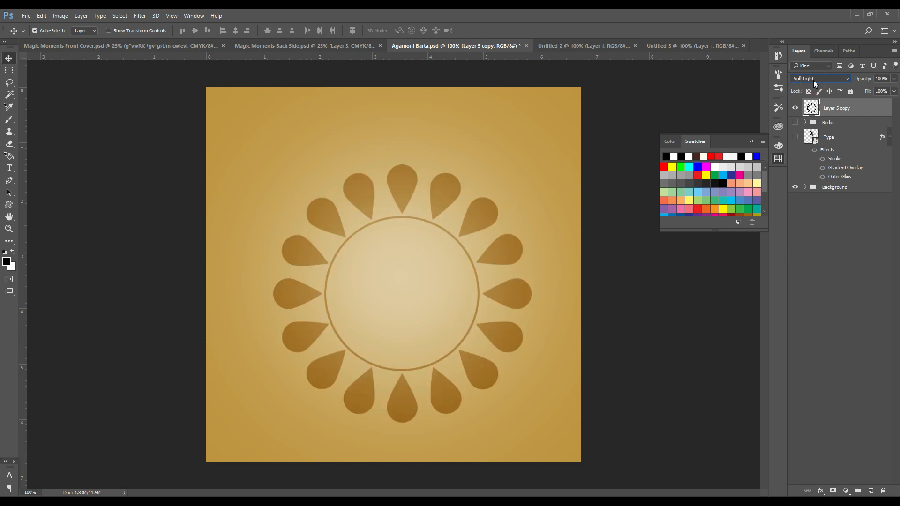
# Try a lower opacity on the merged ornament layer and return it to 100%
pyautogui.click(893, 78)
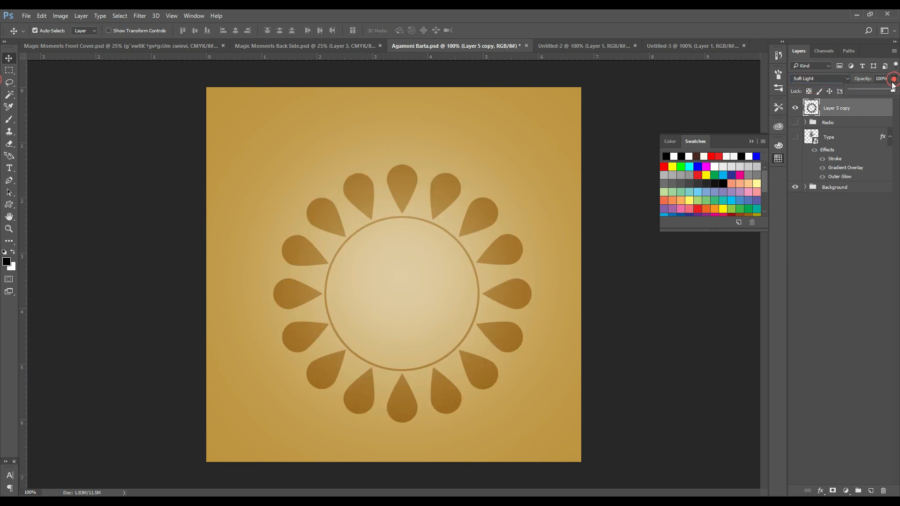
pyautogui.click(865, 93)
pyautogui.moveTo(865, 93); pyautogui.dragTo(895, 91)
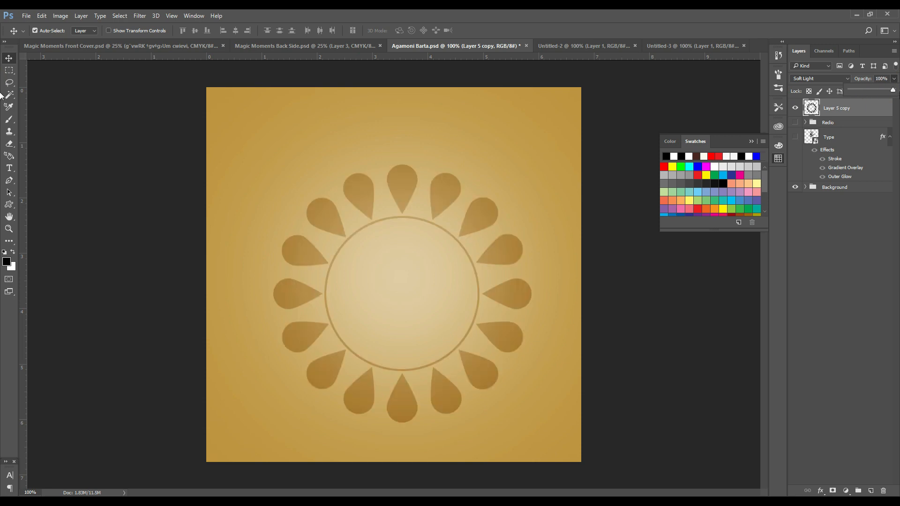
# Add a Color Overlay to the drop ornament layer, using the pale beige sampled from the background's central glow
pyautogui.click(820, 491)
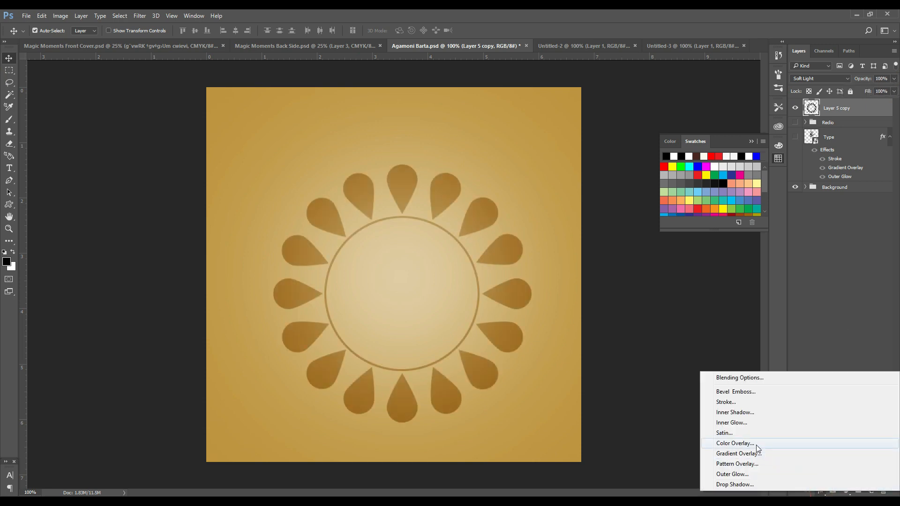
pyautogui.click(741, 443)
pyautogui.click(758, 195)
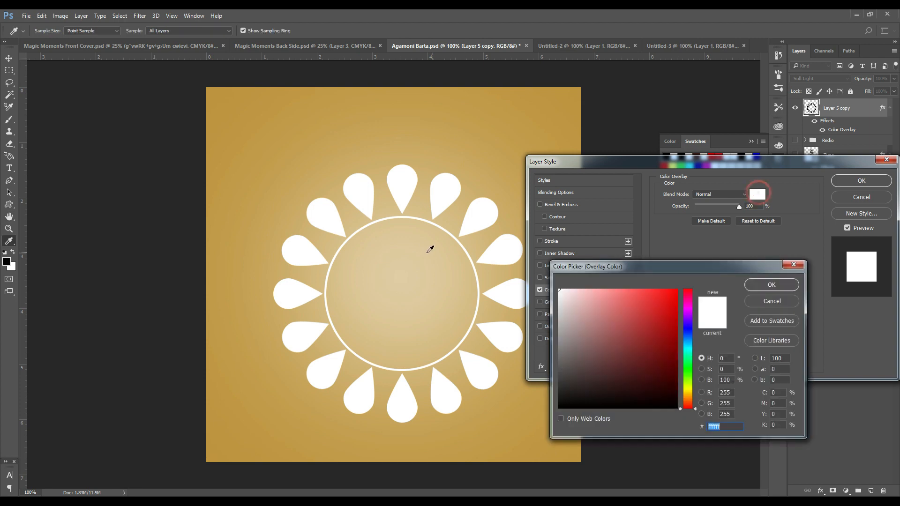
pyautogui.click(423, 251)
pyautogui.press('Return')
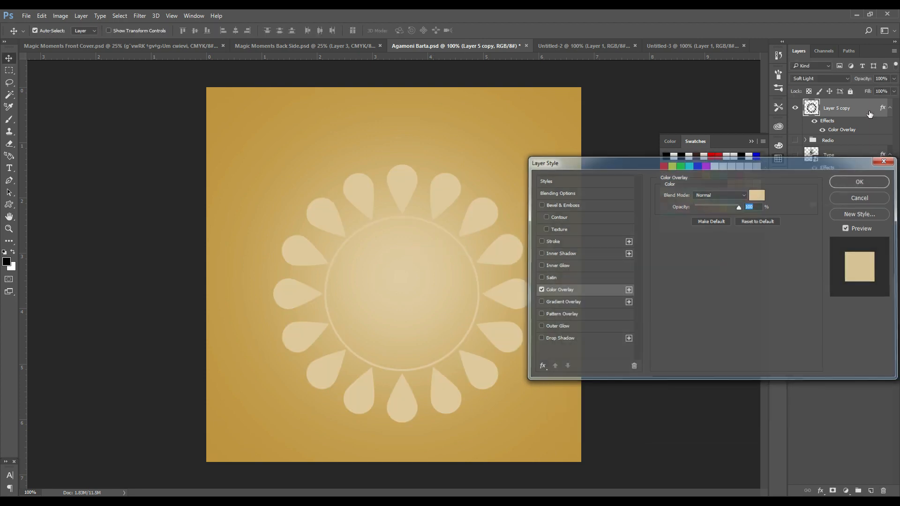
pyautogui.press('Return')
# Add a layer mask to the drop ornament and fade out its lower half with a vertical black-to-white linear gradient
pyautogui.click(833, 491)
pyautogui.press('g')
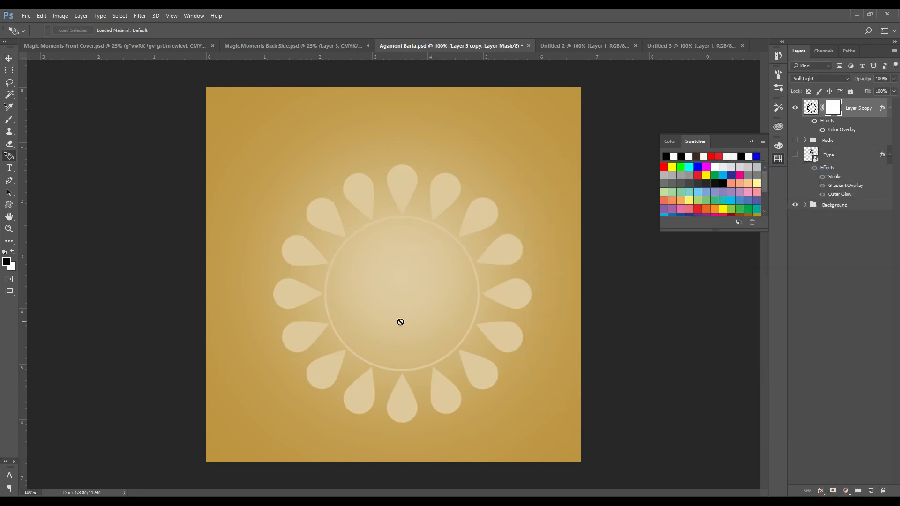
pyautogui.click(8, 241)
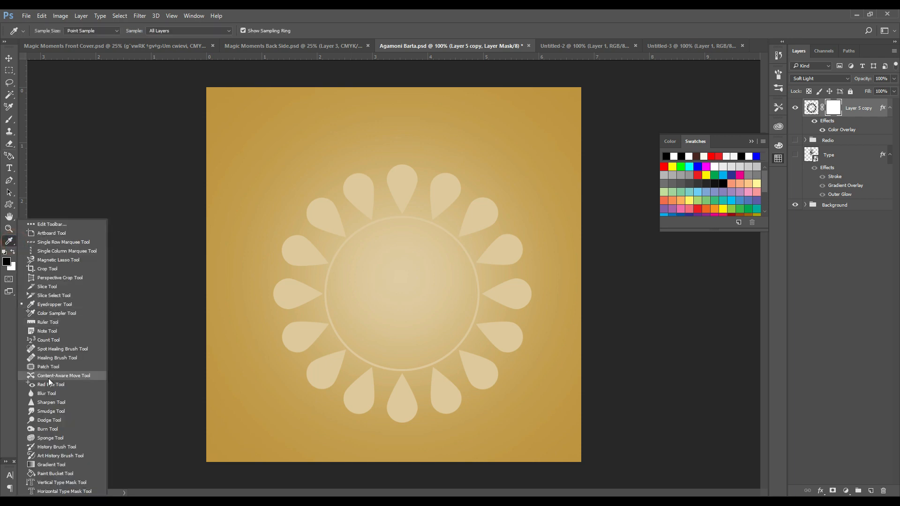
pyautogui.click(58, 463)
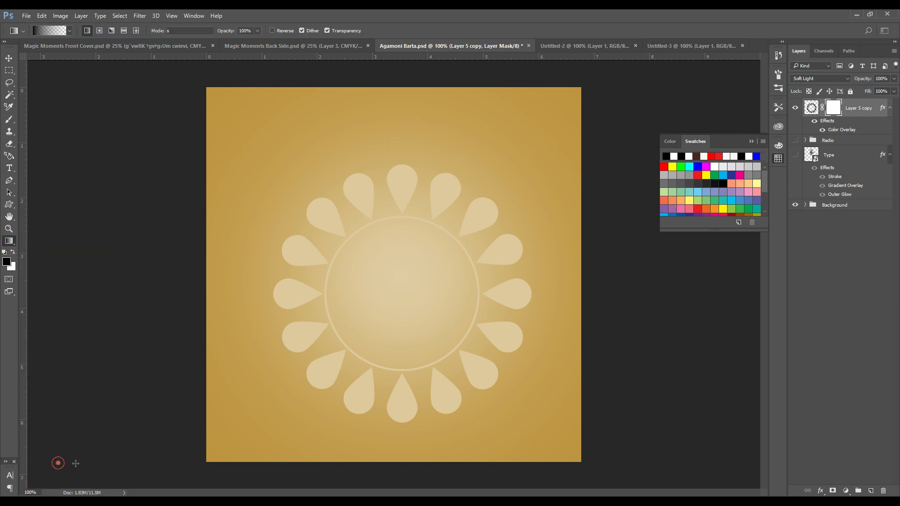
pyautogui.moveTo(387, 421); pyautogui.dragTo(387, 194)
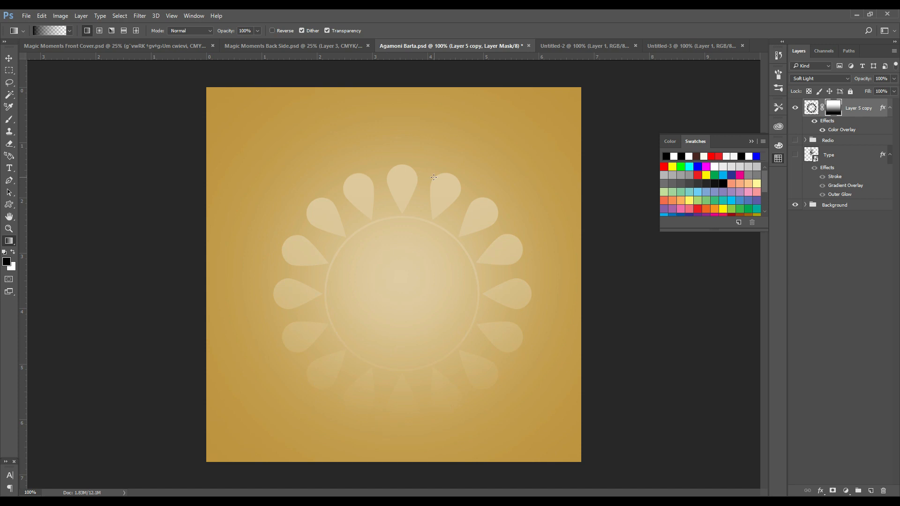
pyautogui.moveTo(446, 384); pyautogui.dragTo(446, 120)
pyautogui.press('v')
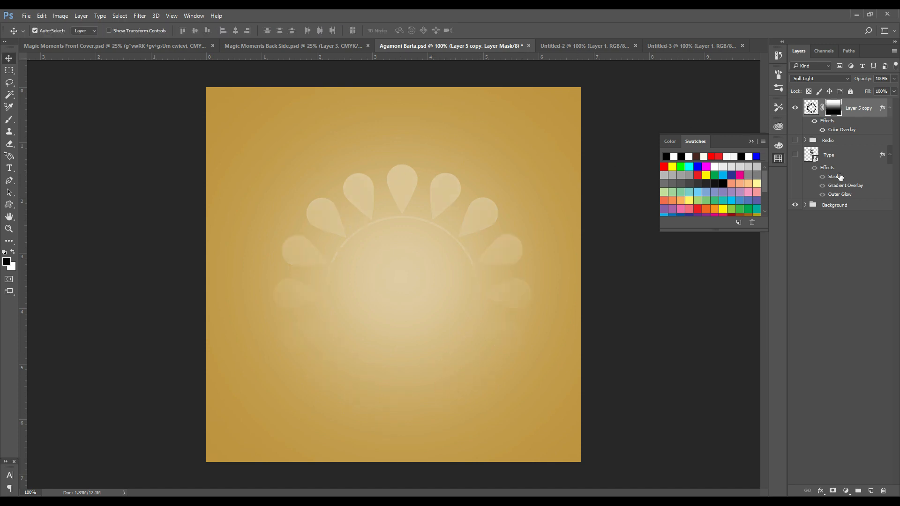
# On a new layer, brush eight short straight black rays radiating outward between the upper drops of the ornament
pyautogui.click(870, 491)
pyautogui.press('b')
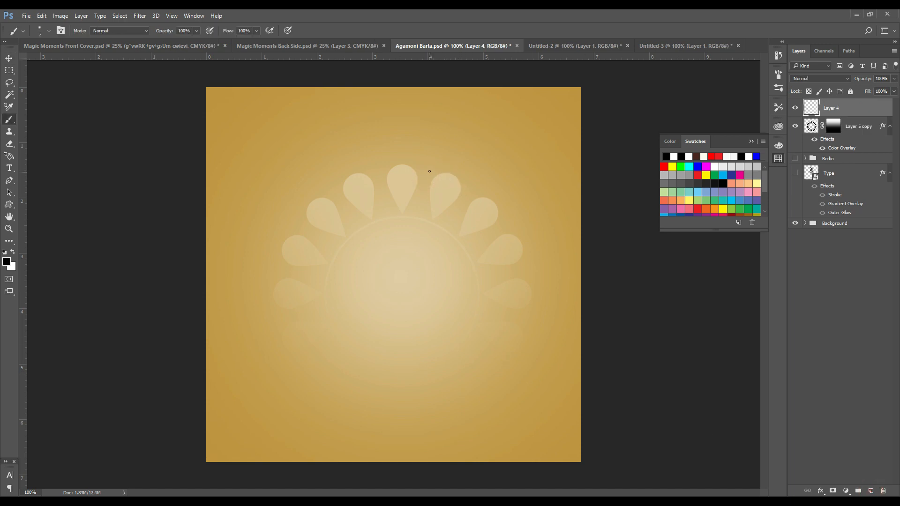
pyautogui.moveTo(426, 177); pyautogui.dragTo(437, 136)
pyautogui.click(467, 200)
pyautogui.keyDown('shift'); pyautogui.click(489, 165); pyautogui.keyUp('shift')
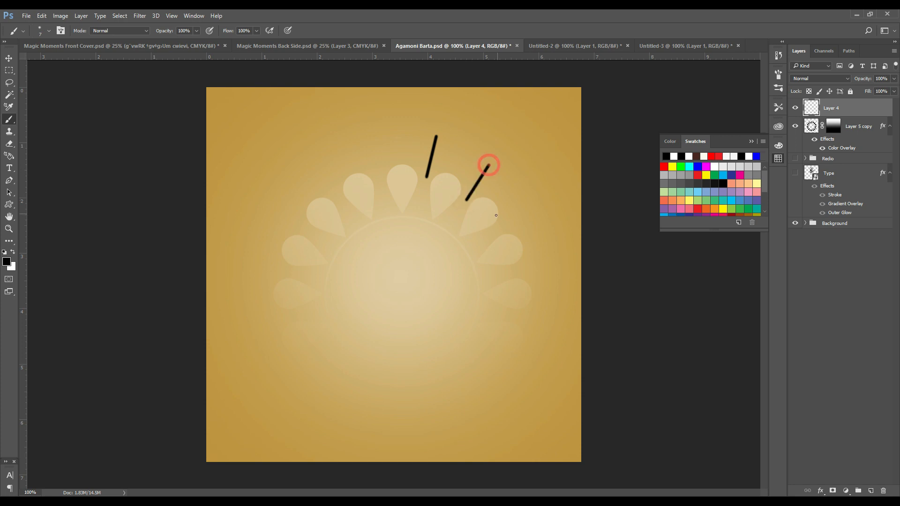
pyautogui.click(498, 228)
pyautogui.keyDown('shift'); pyautogui.click(538, 210); pyautogui.keyUp('shift')
pyautogui.keyDown('shift'); pyautogui.click(546, 271); pyautogui.keyUp('shift')
pyautogui.click(380, 184)
pyautogui.keyDown('shift'); pyautogui.click(372, 153); pyautogui.keyUp('shift')
pyautogui.click(340, 195)
pyautogui.keyDown('shift'); pyautogui.click(316, 164); pyautogui.keyUp('shift')
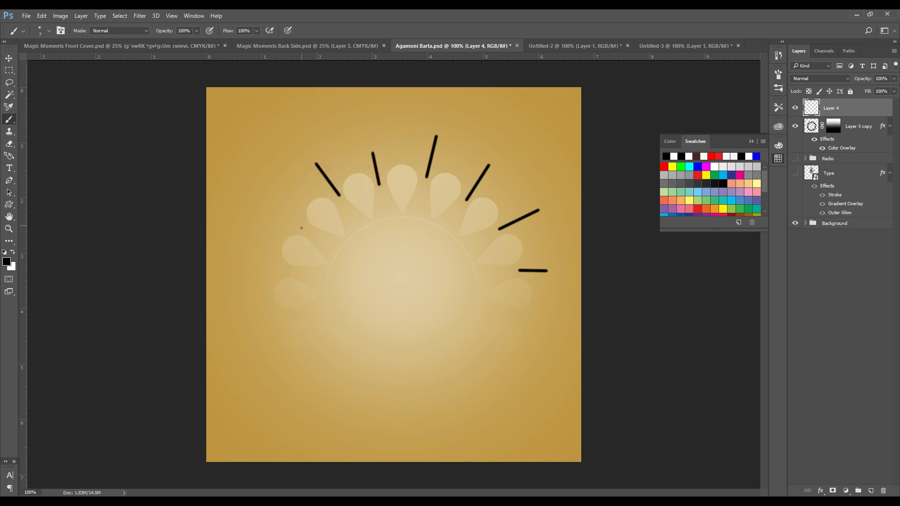
pyautogui.keyDown('shift'); pyautogui.click(268, 220); pyautogui.keyUp('shift')
pyautogui.hotkey('ctrl', 'z')
pyautogui.click(306, 228)
pyautogui.keyDown('shift'); pyautogui.click(270, 214); pyautogui.keyUp('shift')
pyautogui.click(288, 269)
pyautogui.keyDown('shift'); pyautogui.click(259, 272); pyautogui.keyUp('shift')
# Apply a pale beige Color Overlay to the rays layer and lower the layer's opacity to 45%
pyautogui.click(818, 491)
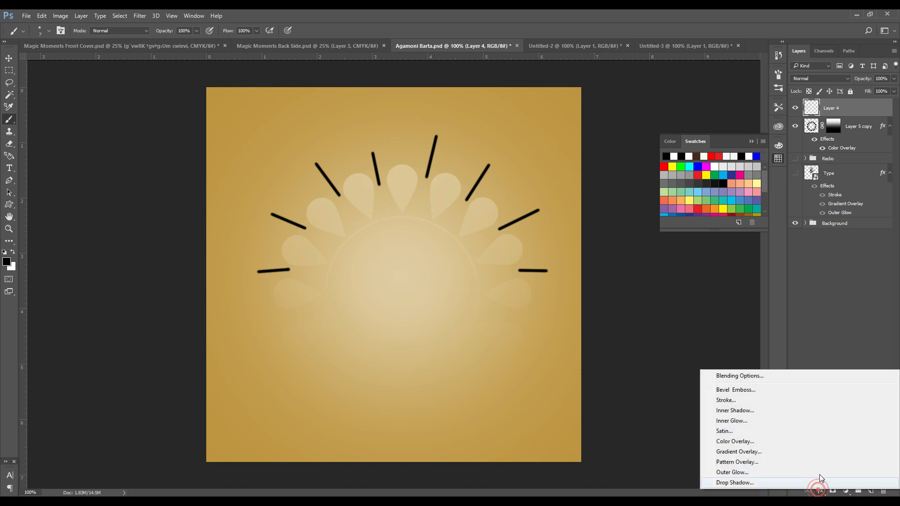
pyautogui.click(747, 441)
pyautogui.click(756, 195)
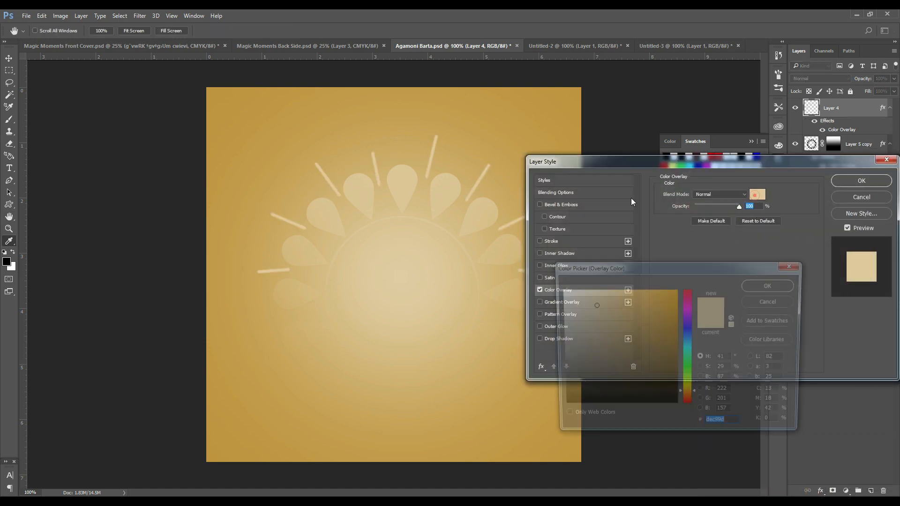
pyautogui.press('Return')
pyautogui.press('Return')
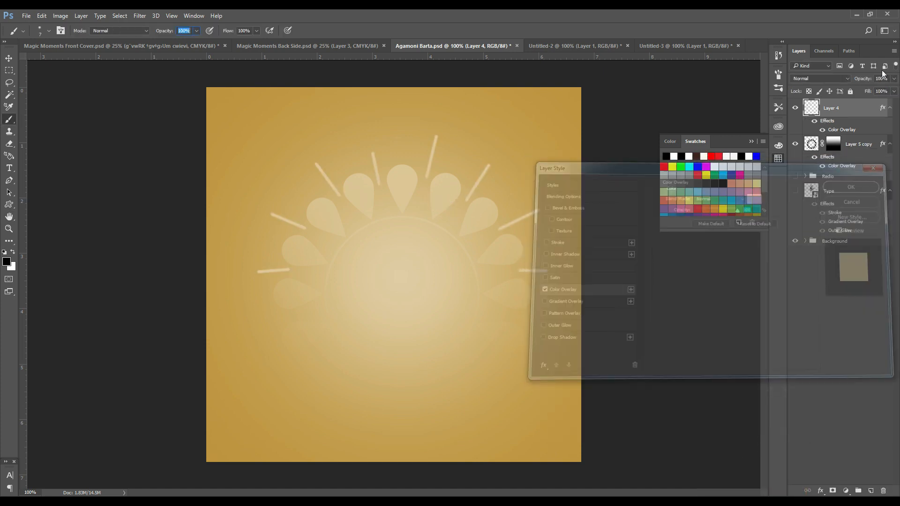
pyautogui.click(894, 79)
pyautogui.moveTo(889, 90); pyautogui.dragTo(878, 92)
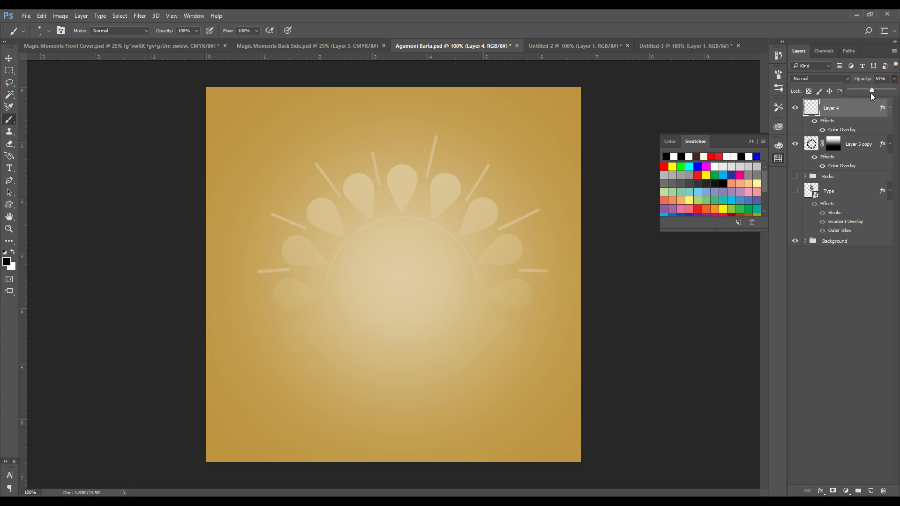
pyautogui.click(9, 58)
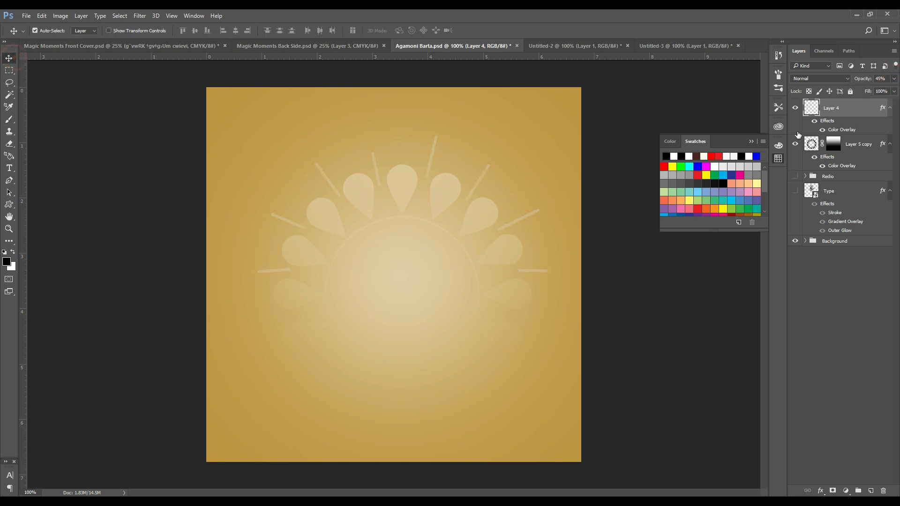
# Turn the visibility of the radio group and the trident lettering layer back on
pyautogui.moveTo(795, 177); pyautogui.dragTo(795, 191)
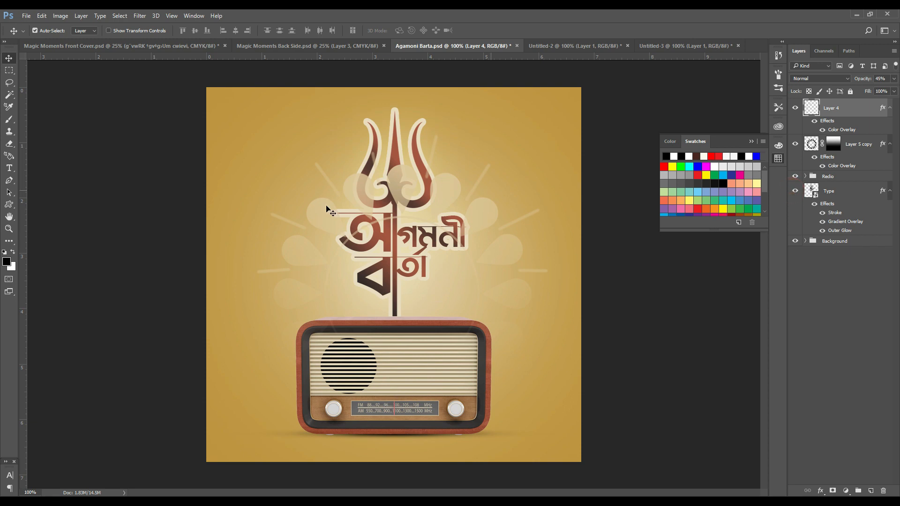
pyautogui.click(829, 176)
pyautogui.click(795, 177)
pyautogui.click(795, 177)
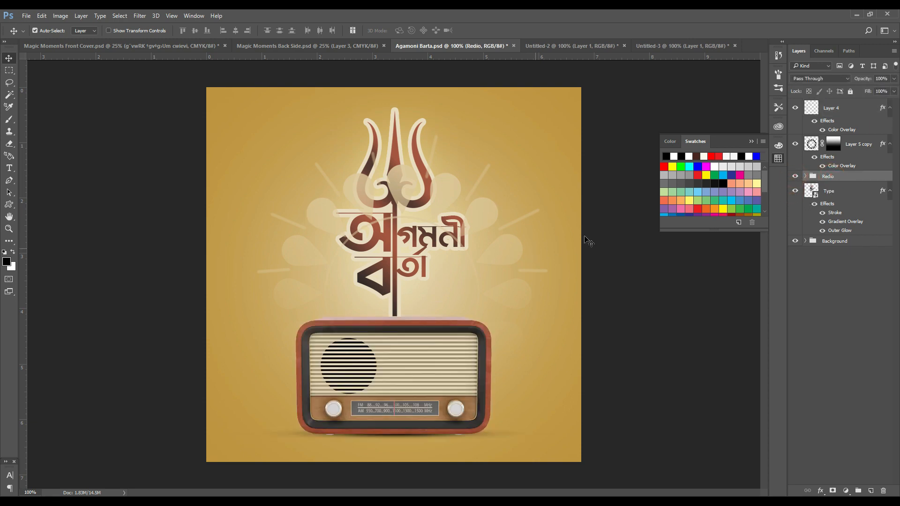
# Move the rays and drop ornament layers together below the radio group and the lettering layer
pyautogui.click(835, 108)
pyautogui.click(794, 109)
pyautogui.keyDown('ctrl'); pyautogui.click(802, 143); pyautogui.keyUp('ctrl')
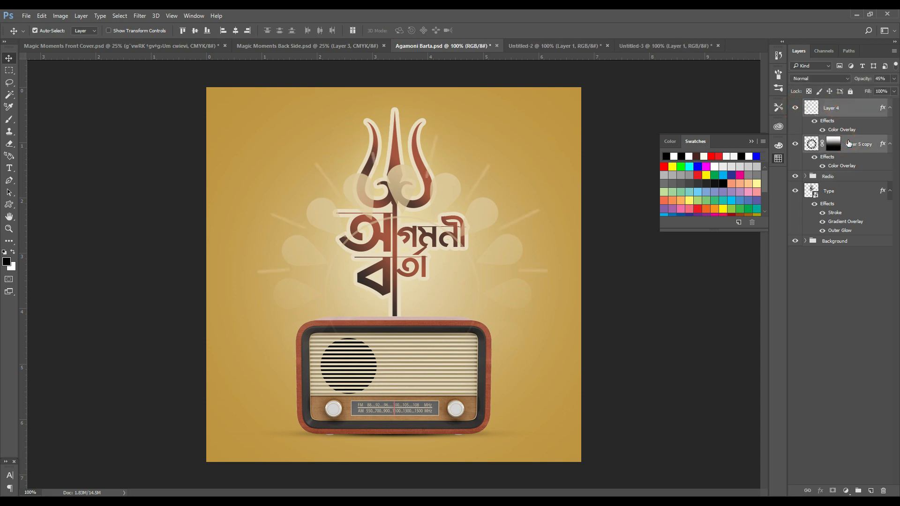
pyautogui.hotkey('ctrl', '[')
pyautogui.hotkey('ctrl', '[')
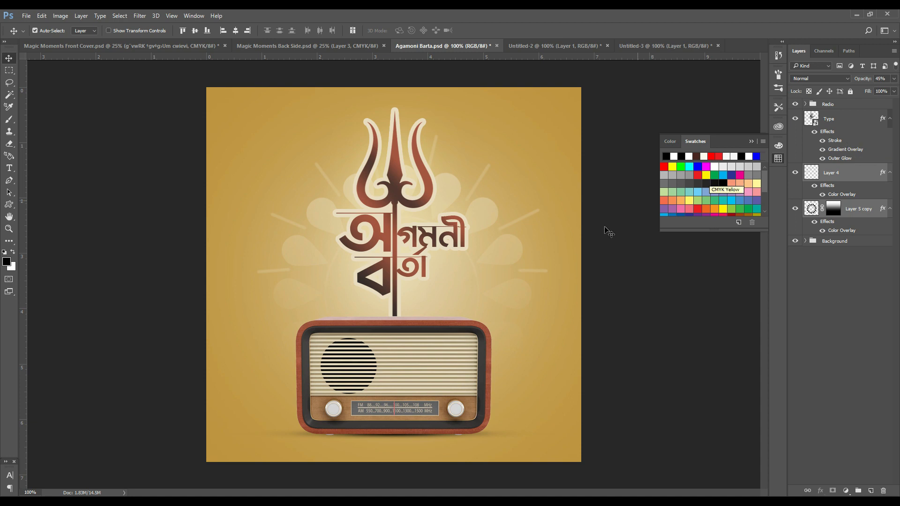
# Duplicate the trident lettering layer and merge the copy with a new empty layer to flatten its effects
pyautogui.keyDown('ctrl'); pyautogui.click(398, 175); pyautogui.keyUp('ctrl')
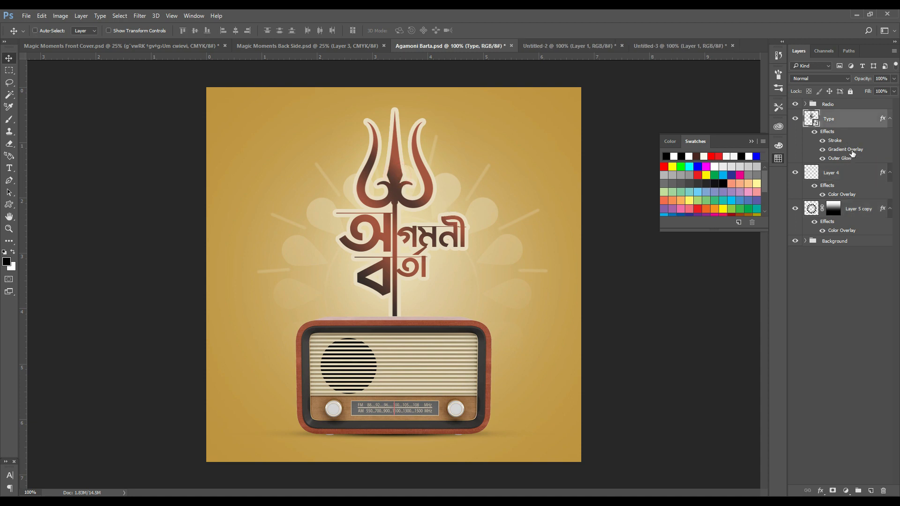
pyautogui.hotkey('ctrl', 'j')
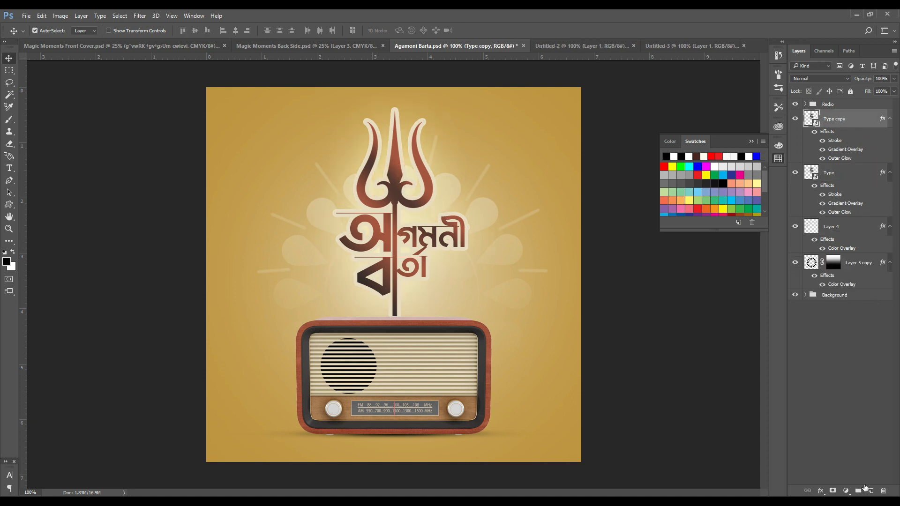
pyautogui.click(870, 489)
pyautogui.keyDown('ctrl'); pyautogui.click(845, 136); pyautogui.keyUp('ctrl')
pyautogui.hotkey('ctrl', 'e')
# Try several blend modes on the flattened lettering copy and set it to Soft Light
pyautogui.click(819, 79)
pyautogui.click(819, 82)
pyautogui.scroll(-2, 819, 79)
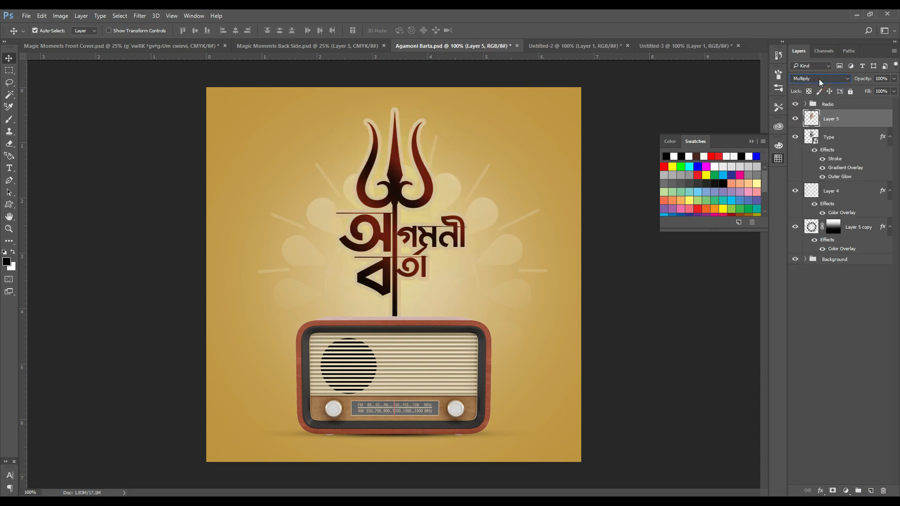
pyautogui.scroll(-3, 819, 78)
pyautogui.scroll(-6, 819, 79)
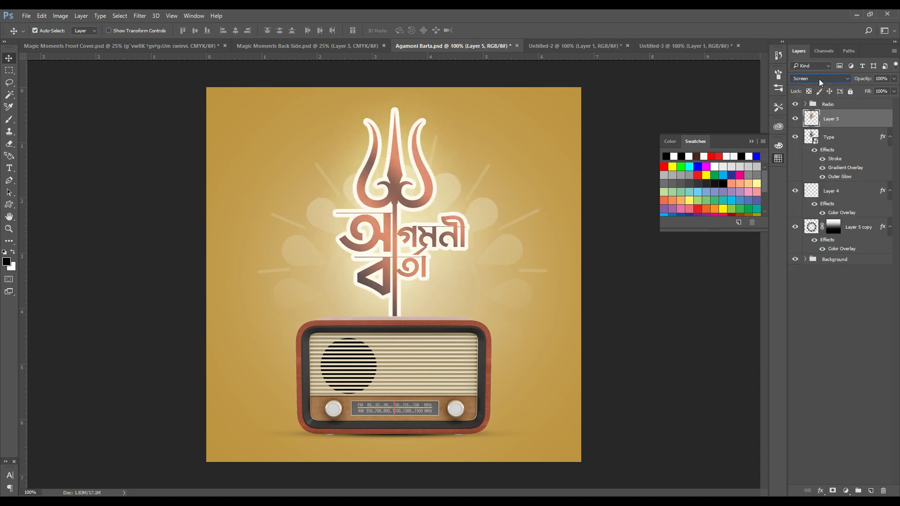
pyautogui.scroll(-12, 819, 78)
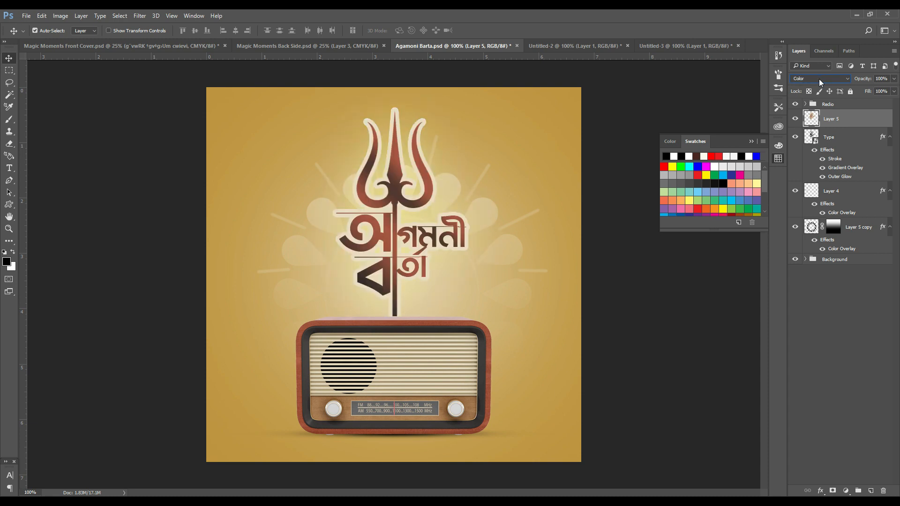
pyautogui.click(819, 79)
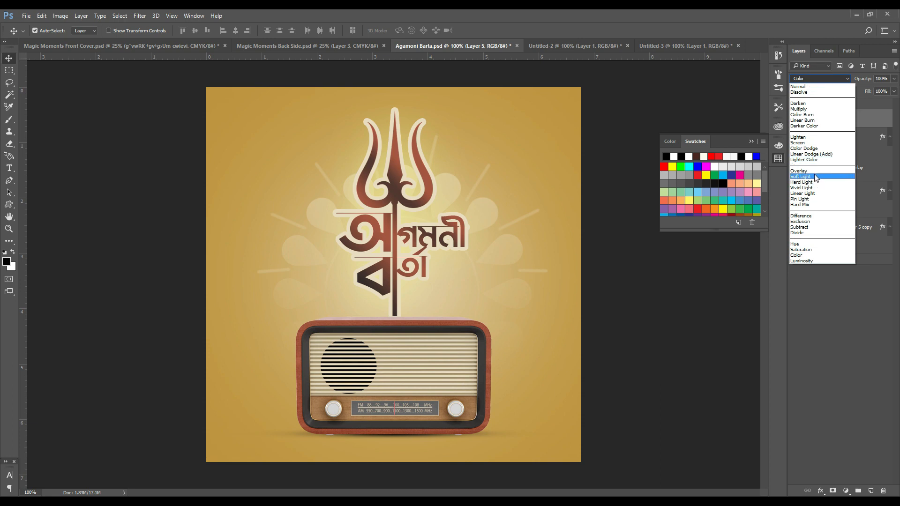
pyautogui.click(815, 177)
# Lower the flattened lettering copy's opacity to 22% and compare the design with and without it
pyautogui.click(894, 78)
pyautogui.moveTo(894, 89); pyautogui.dragTo(867, 93)
pyautogui.click(795, 118)
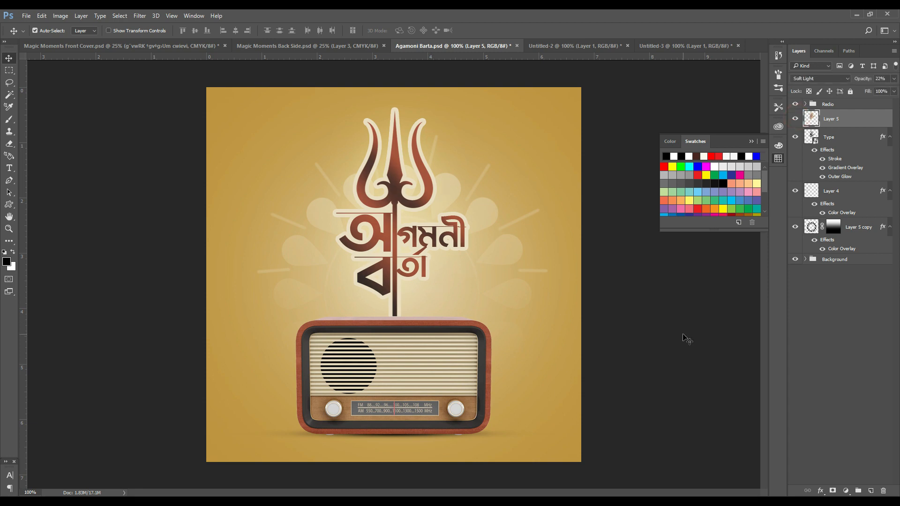
# Examine the lettering up close and the whole composition at reduced size
pyautogui.hotkey('ctrl', '-')
pyautogui.hotkey('ctrl', '-')
pyautogui.hotkey('ctrl', '+')
pyautogui.hotkey('ctrl', '+')
pyautogui.hotkey('ctrl', '+')
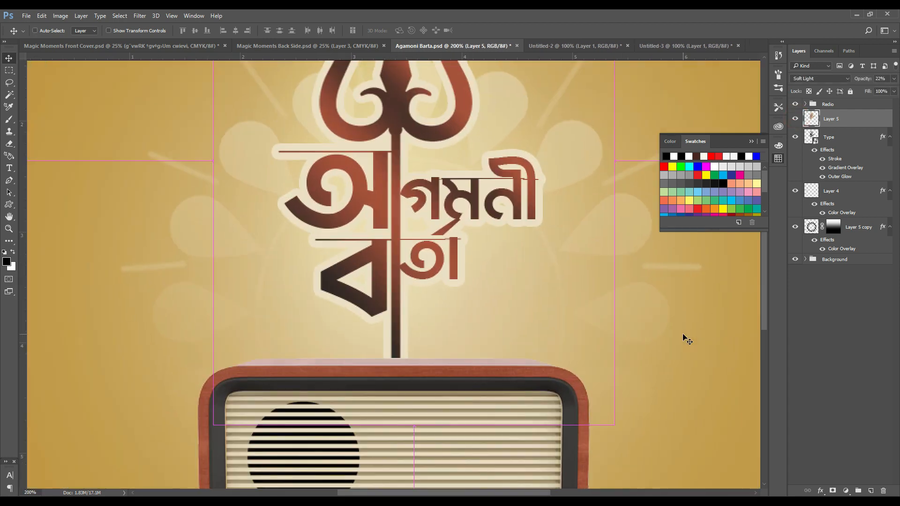
pyautogui.hotkey('ctrl', '-')
pyautogui.hotkey('ctrl', '-')
pyautogui.hotkey('ctrl', '-')
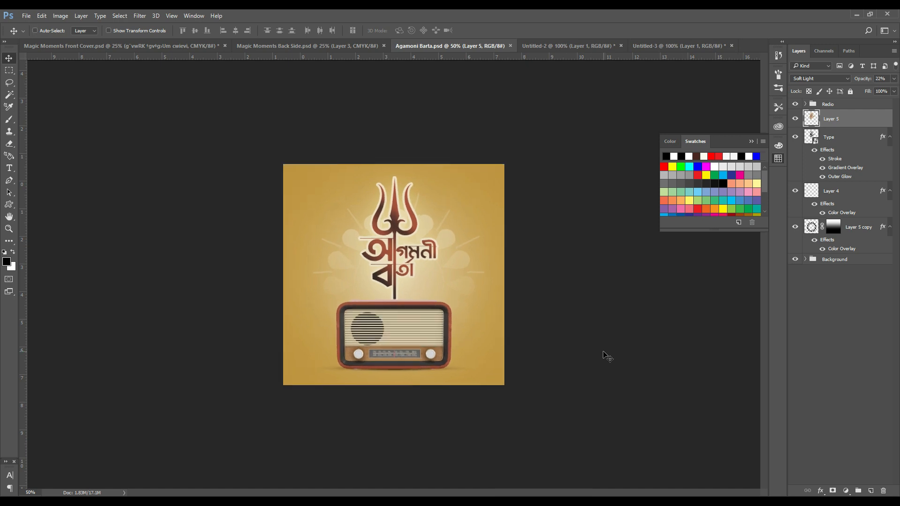
pyautogui.hotkey('ctrl', '+')
pyautogui.hotkey('ctrl', '+')
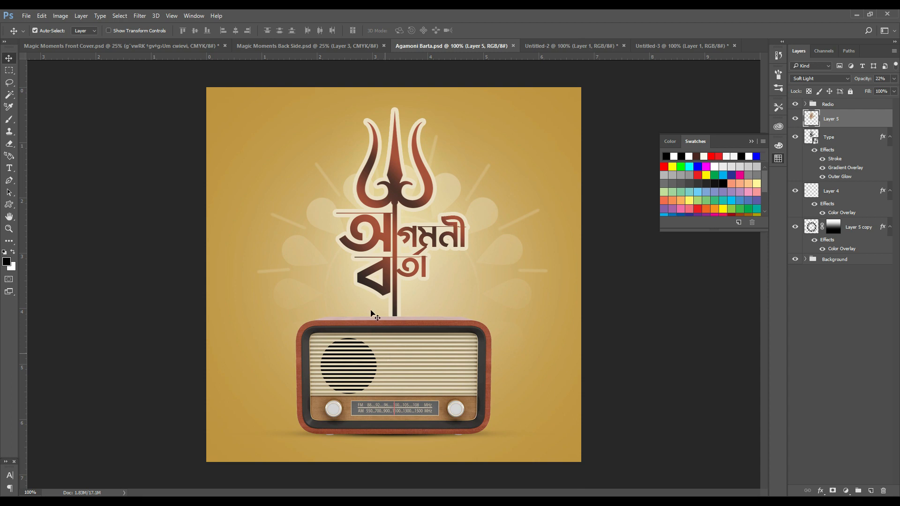
# Copy the yellow flower group from Magic Moments Front Cover.psd into Agamoni Barta.psd, at the front of the layer stack
pyautogui.click(200, 47)
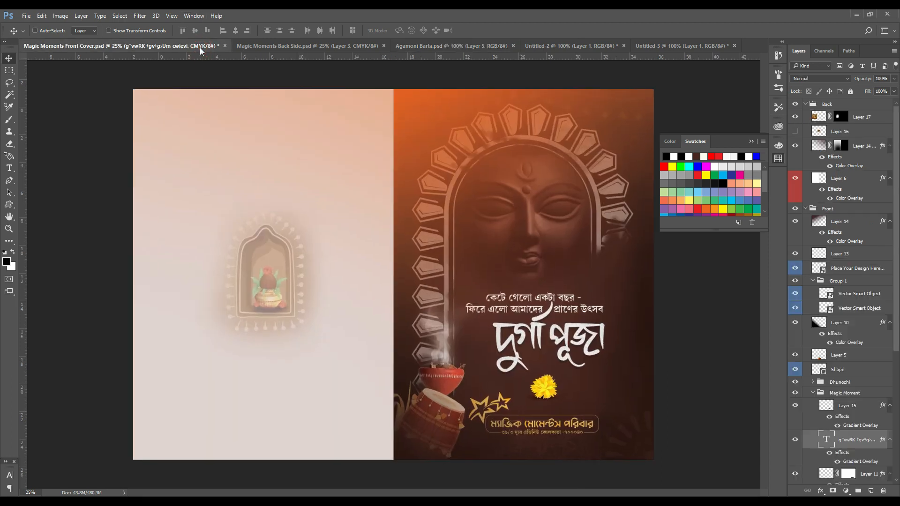
pyautogui.hotkey('ctrl', '+')
pyautogui.hotkey('ctrl', '+')
pyautogui.hotkey('ctrl', '+')
pyautogui.moveTo(609, 412); pyautogui.dragTo(291, 187)
pyautogui.moveTo(531, 345); pyautogui.dragTo(386, 242)
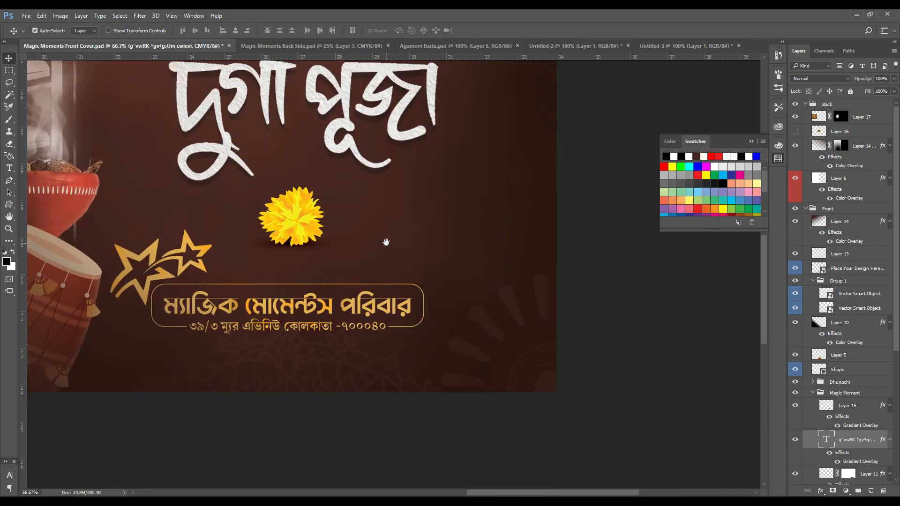
pyautogui.click(313, 213)
pyautogui.click(834, 282)
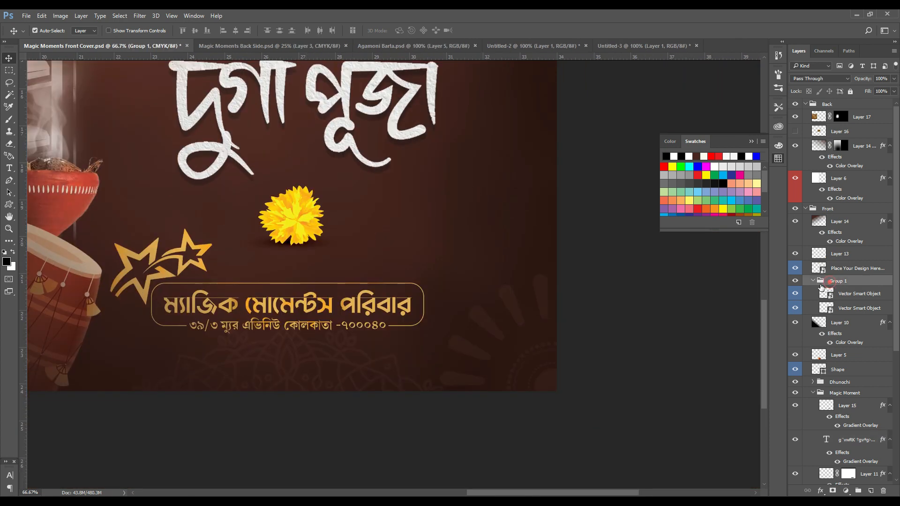
pyautogui.click(795, 281)
pyautogui.click(794, 281)
pyautogui.moveTo(842, 280); pyautogui.dragTo(424, 438)
pyautogui.hotkey('ctrl', ']')
# Scale the yellow flower group to about 51% and place it at the radio's lower-right corner
pyautogui.hotkey('ctrl', 't')
pyautogui.moveTo(461, 420); pyautogui.dragTo(509, 390)
pyautogui.moveTo(555, 359); pyautogui.dragTo(507, 426)
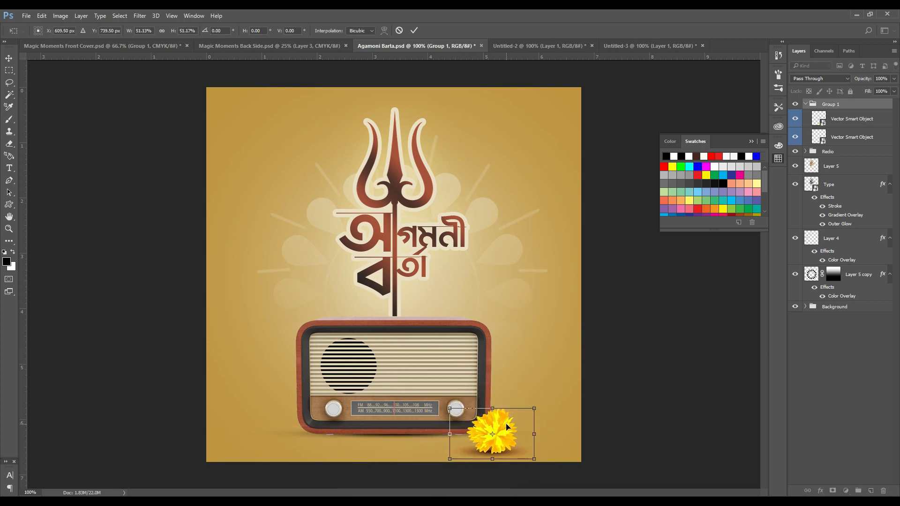
pyautogui.press('Return')
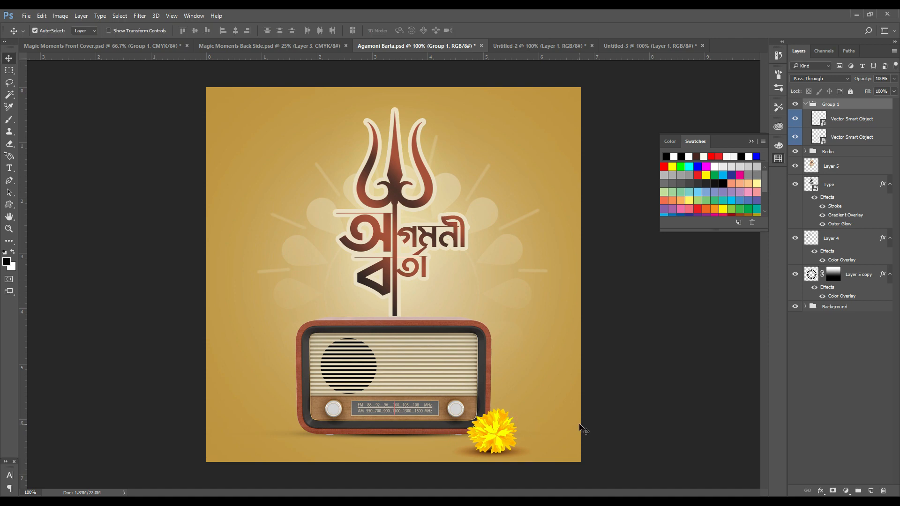
# Create a new layer with a black-to-transparent linear gradient fading diagonally from the canvas's upper-left corner, and enlarge it beyond the canvas's lower-right corner
pyautogui.hotkey('ctrl', '-')
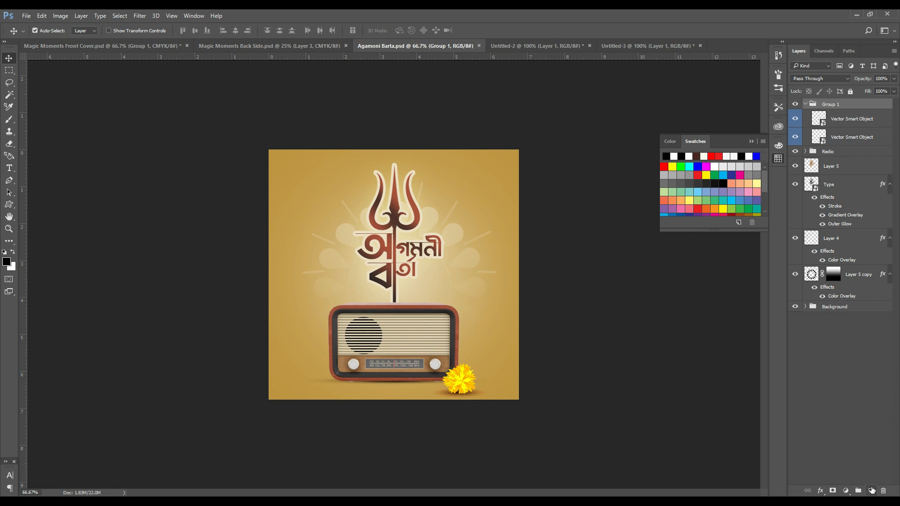
pyautogui.click(870, 490)
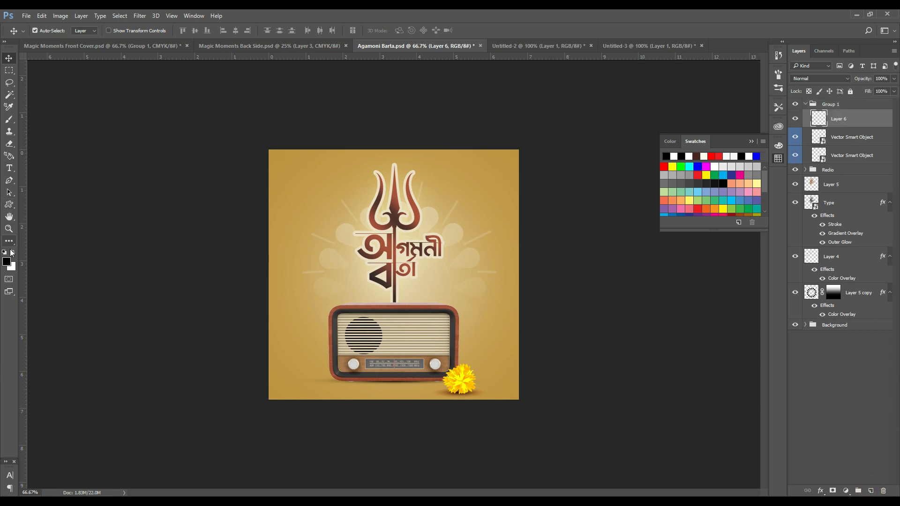
pyautogui.click(9, 241)
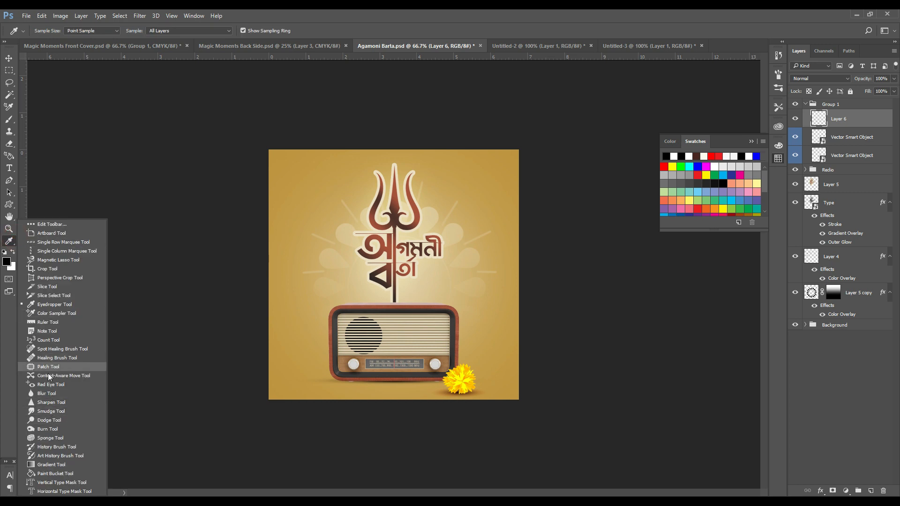
pyautogui.click(51, 464)
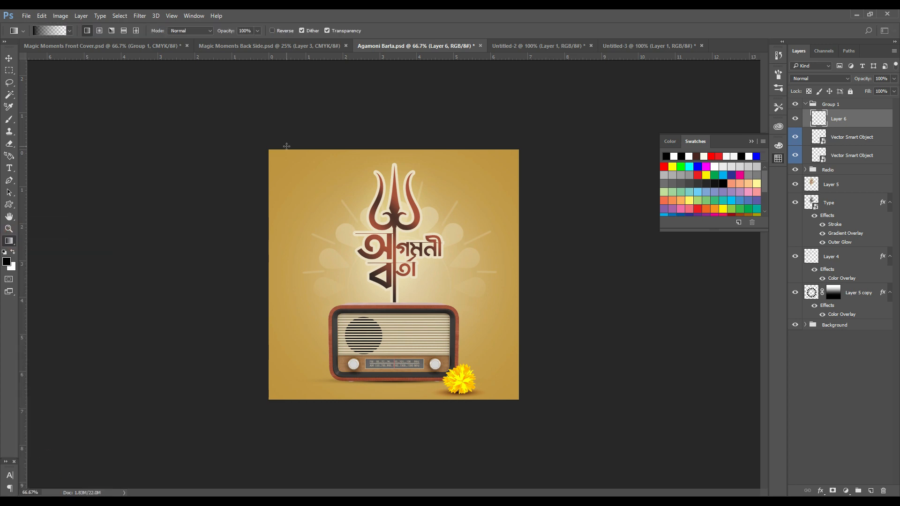
pyautogui.moveTo(287, 146); pyautogui.dragTo(444, 319)
pyautogui.hotkey('ctrl', 't')
pyautogui.moveTo(513, 345); pyautogui.dragTo(732, 505)
pyautogui.doubleClick(423, 211)
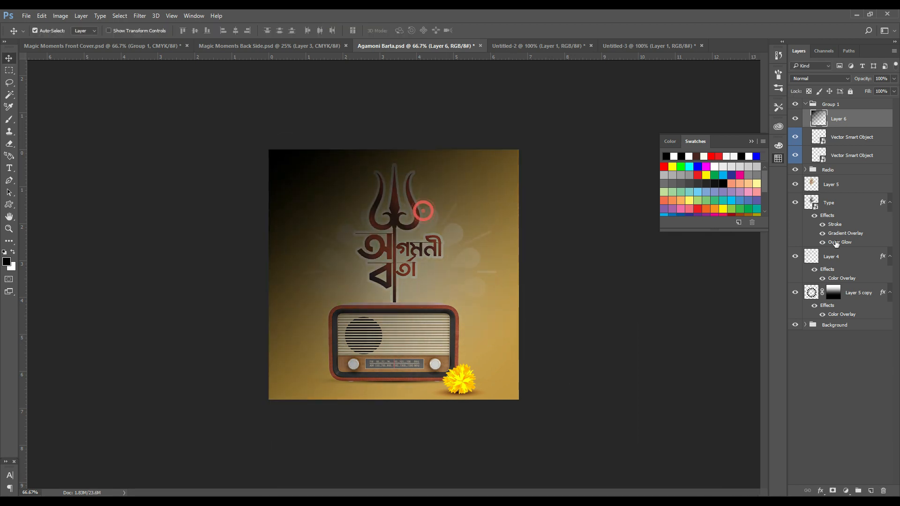
# Add a Color Overlay to the gradient layer and try the Color blend mode with overlay colour be830a
pyautogui.click(821, 491)
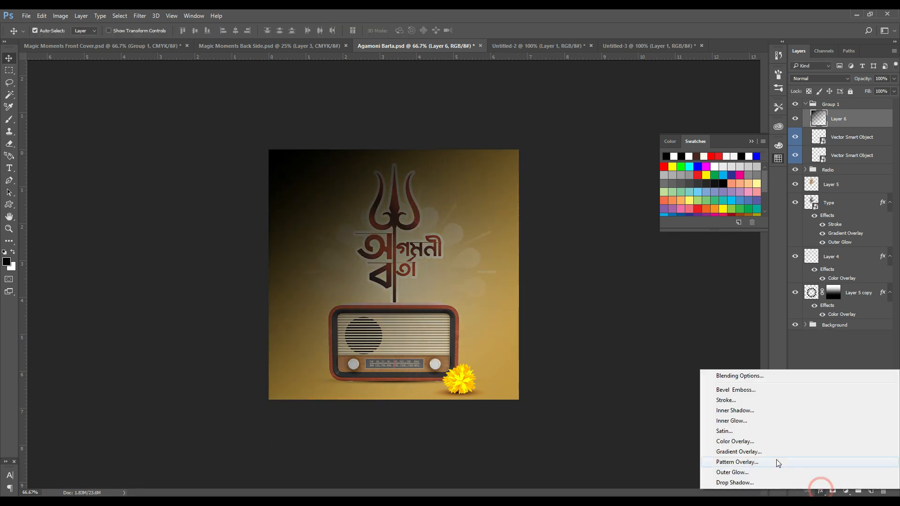
pyautogui.click(751, 440)
pyautogui.click(719, 194)
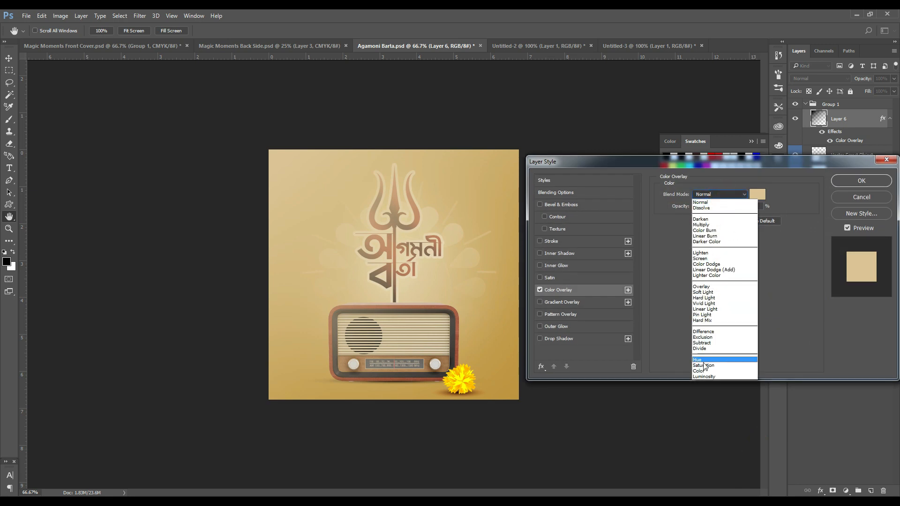
pyautogui.click(704, 368)
pyautogui.click(750, 199)
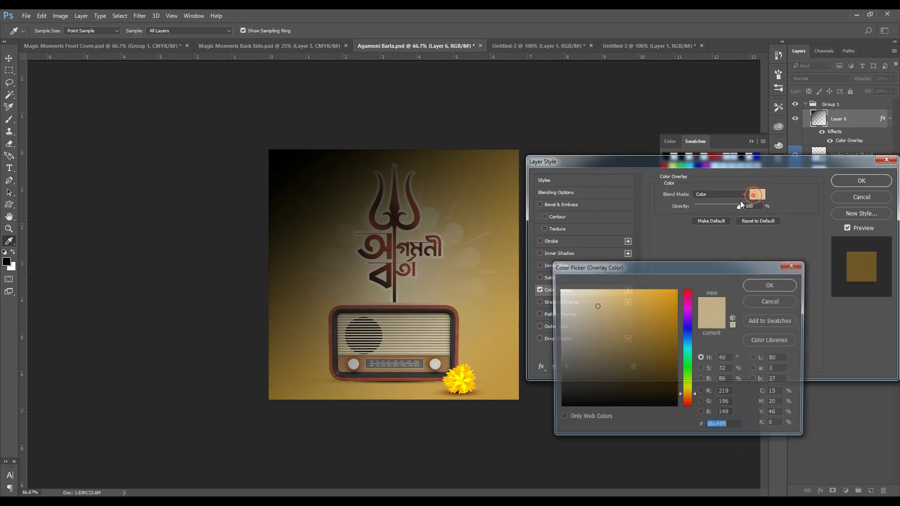
pyautogui.click(671, 319)
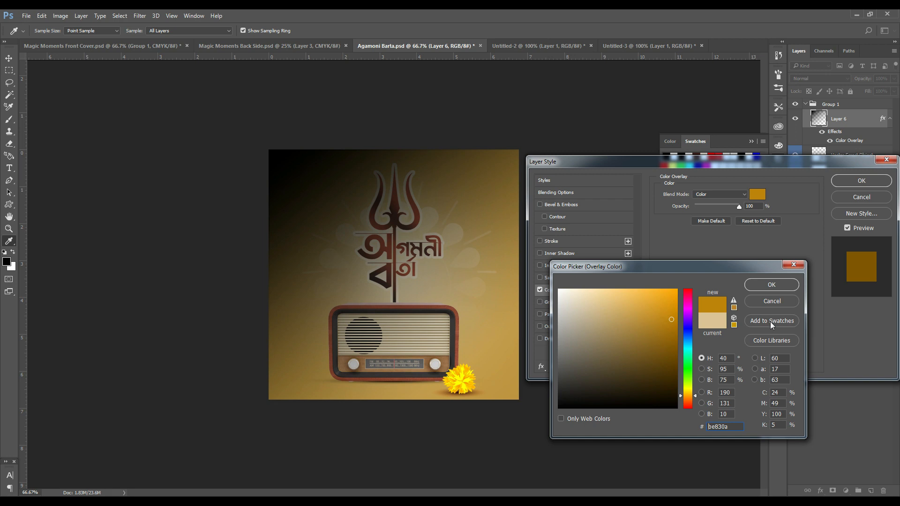
pyautogui.click(762, 301)
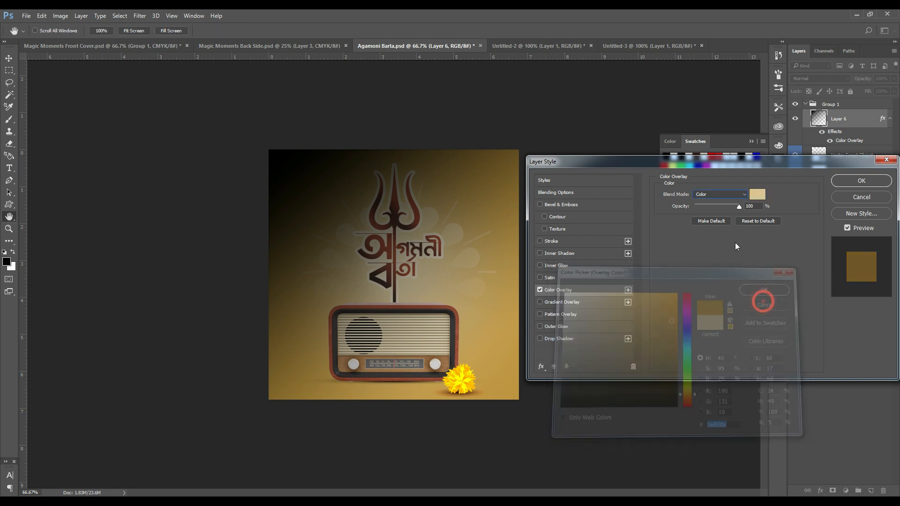
# Set the gradient layer's Color Overlay back to Normal blending with the dark orange colour 923806 and apply it
pyautogui.click(727, 194)
pyautogui.click(708, 202)
pyautogui.click(757, 194)
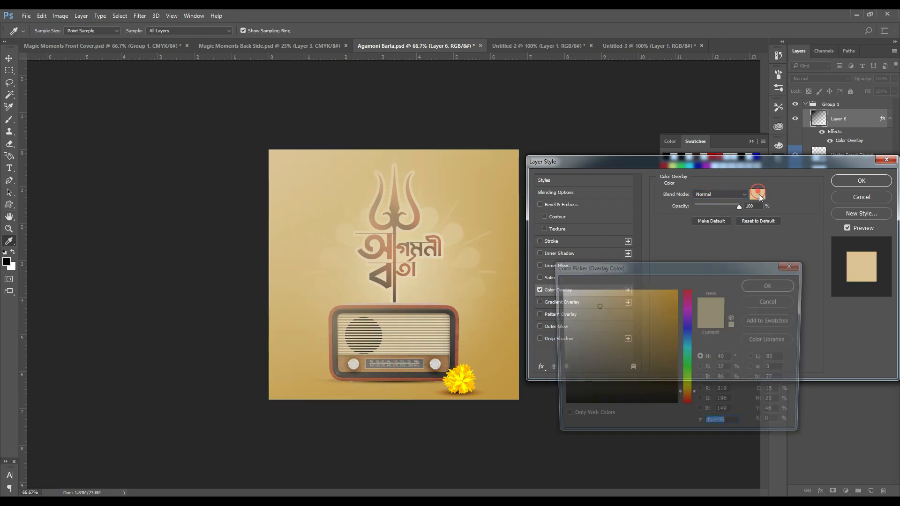
pyautogui.click(672, 340)
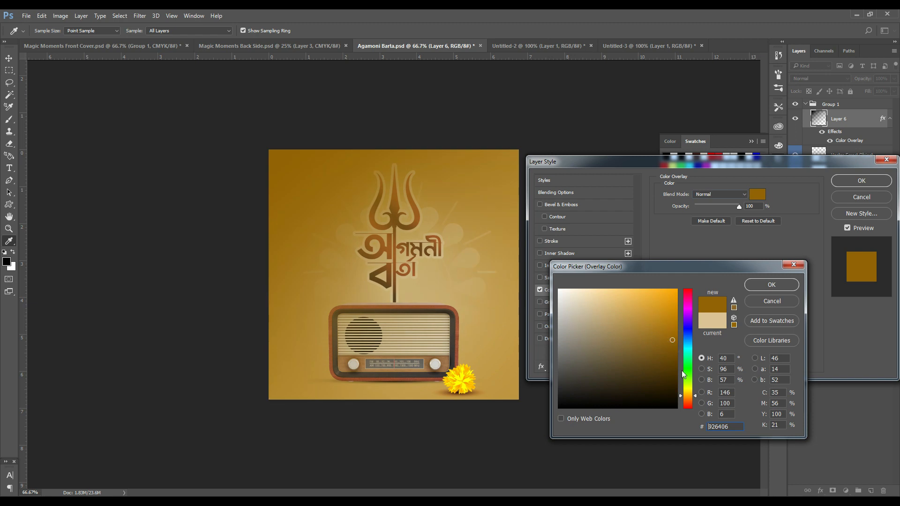
pyautogui.click(687, 402)
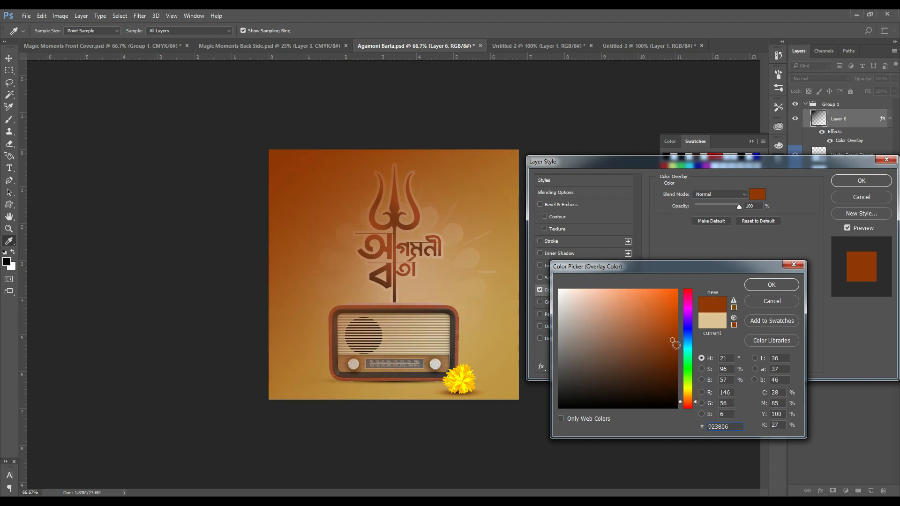
pyautogui.click(771, 284)
pyautogui.click(861, 181)
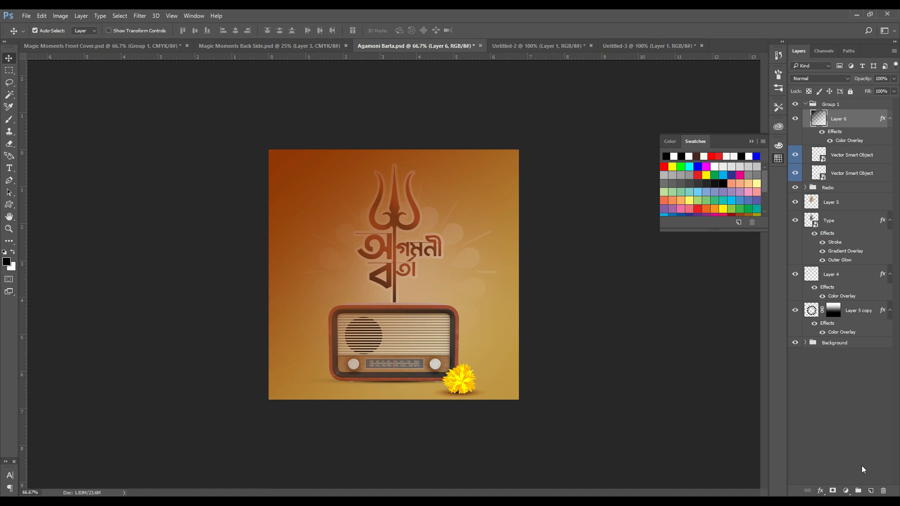
# Merge the gradient layer with a new empty layer, and check the design with the merged layer and its group hidden and shown
pyautogui.click(871, 490)
pyautogui.keyDown('ctrl'); pyautogui.click(844, 137); pyautogui.keyUp('ctrl')
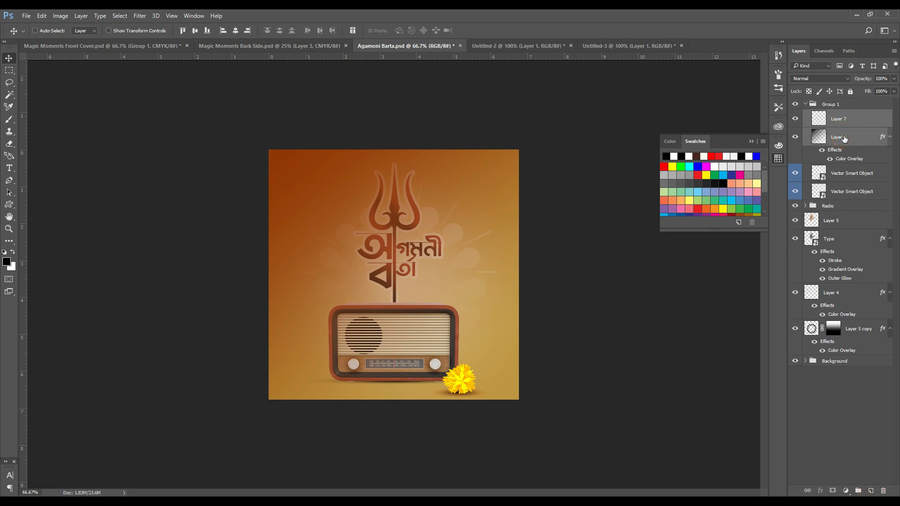
pyautogui.hotkey('ctrl', 'e')
pyautogui.click(795, 120)
pyautogui.click(796, 119)
pyautogui.click(795, 104)
pyautogui.click(795, 104)
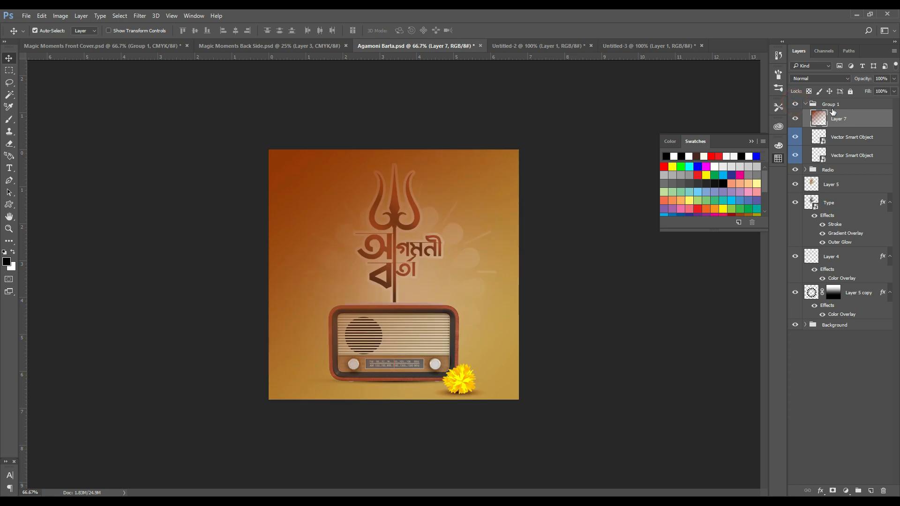
# Move the merged orange gradient layer out above Group 1 and set its blend mode to Overlay
pyautogui.hotkey('ctrl', ']')
pyautogui.doubleClick(822, 79)
pyautogui.scroll(-3, 822, 78)
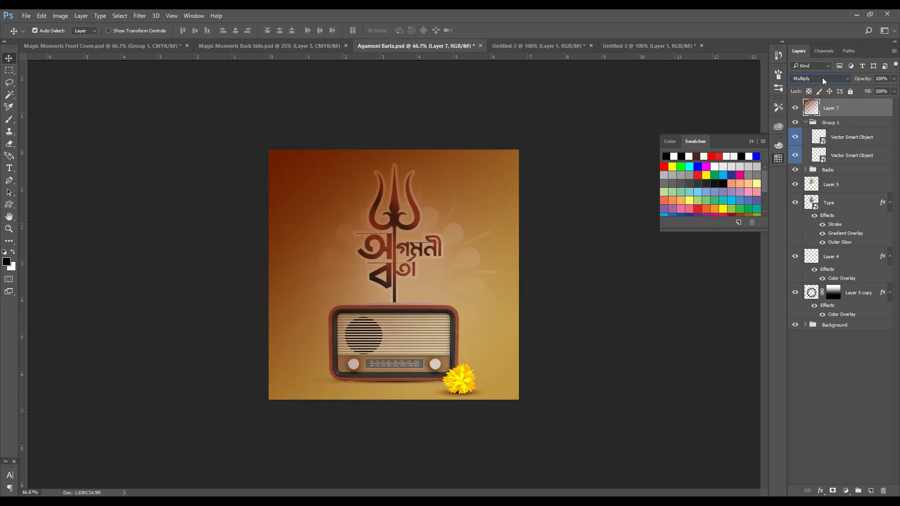
pyautogui.scroll(-3, 823, 79)
pyautogui.scroll(-4, 823, 78)
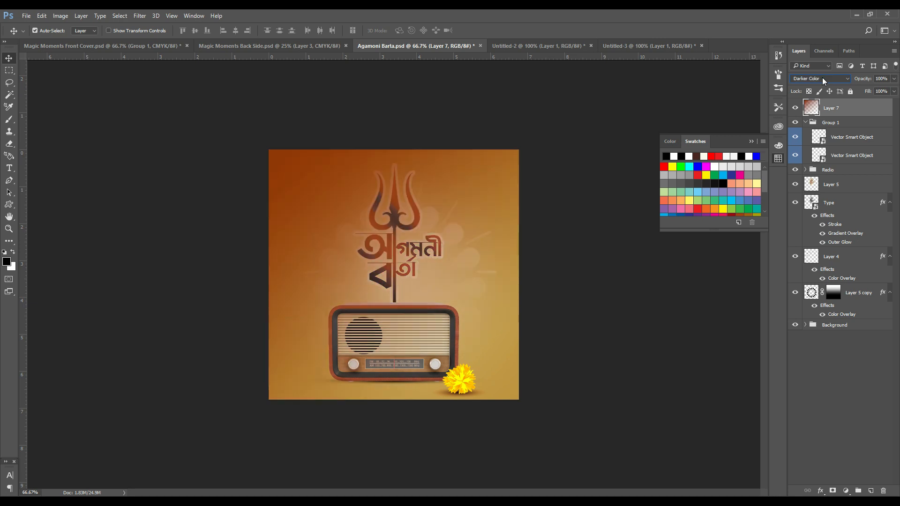
pyautogui.press('Down')
pyautogui.press('Down')
pyautogui.press('Down')
pyautogui.press('Up')
# Compare the design with and without the Overlay-blended orange gradient
pyautogui.click(795, 109)
pyautogui.click(795, 108)
pyautogui.click(795, 108)
pyautogui.click(795, 108)
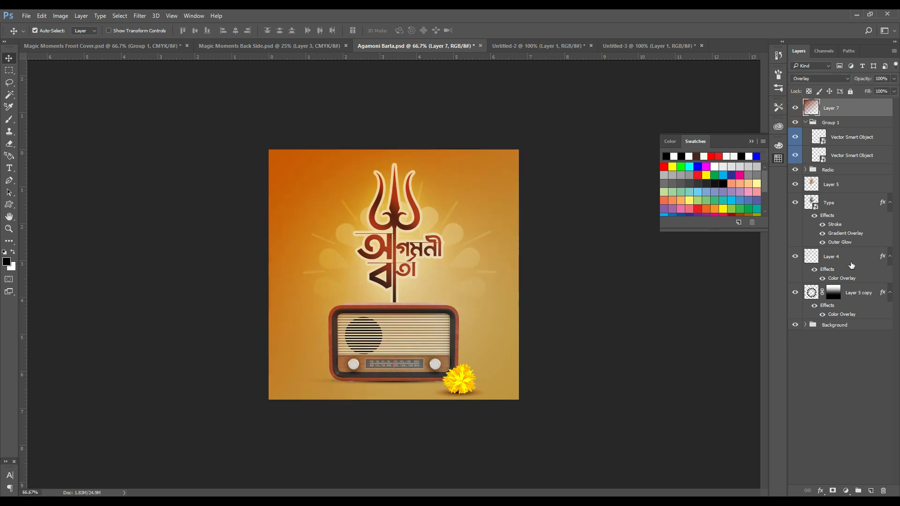
# Add a layer mask to the orange gradient layer and fade it out from the canvas's lower-right corner with a black linear gradient
pyautogui.click(833, 490)
pyautogui.press('b')
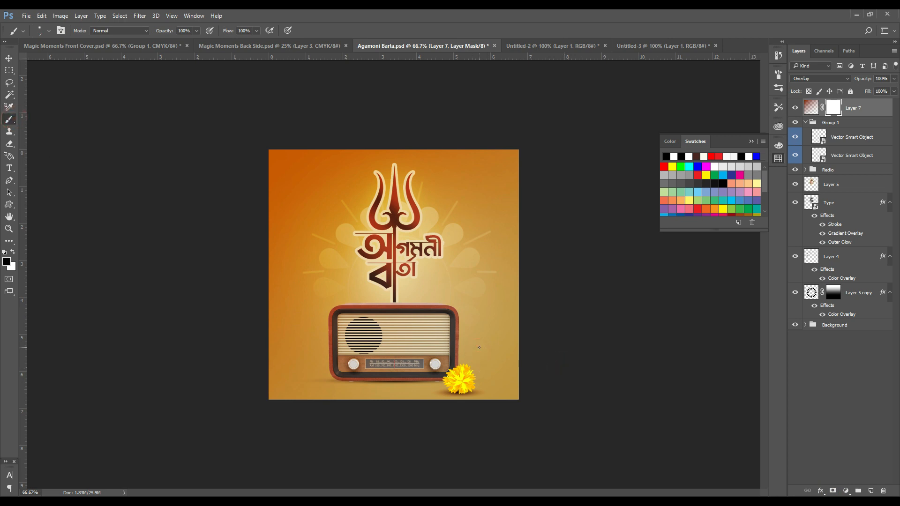
pyautogui.click(9, 241)
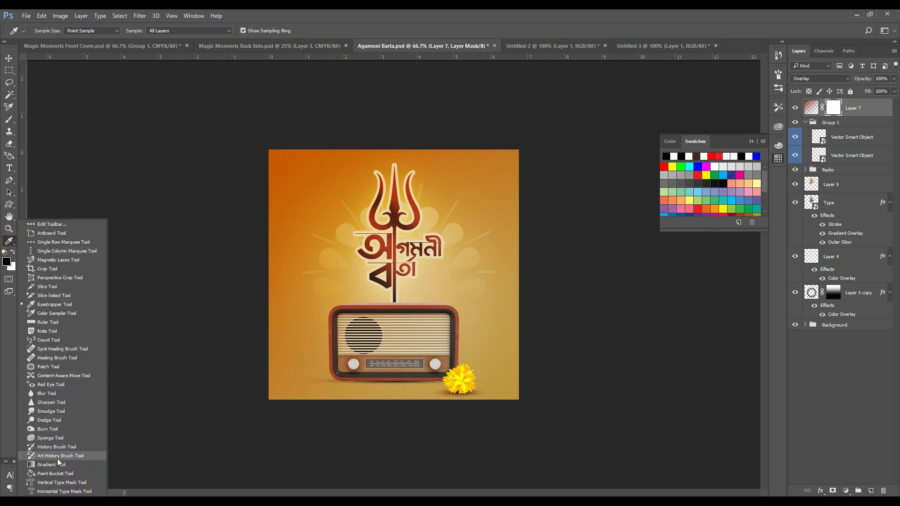
pyautogui.click(57, 463)
pyautogui.moveTo(515, 417); pyautogui.dragTo(335, 156)
pyautogui.click(8, 59)
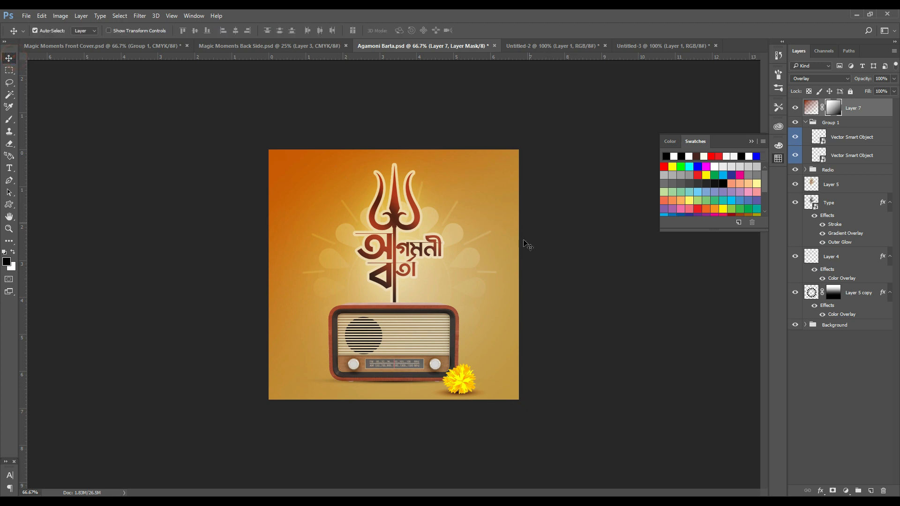